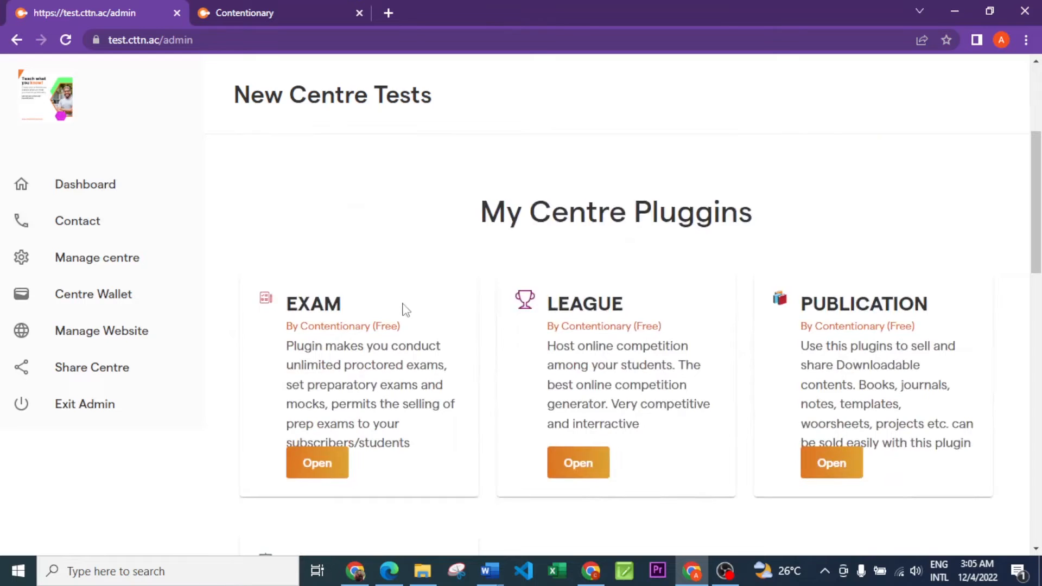
Step: Open the Exam plugin from the centre's plugin list
{"action": "scroll", "coordinate": [404, 308], "scroll_direction": "up", "scroll_amount": 3}
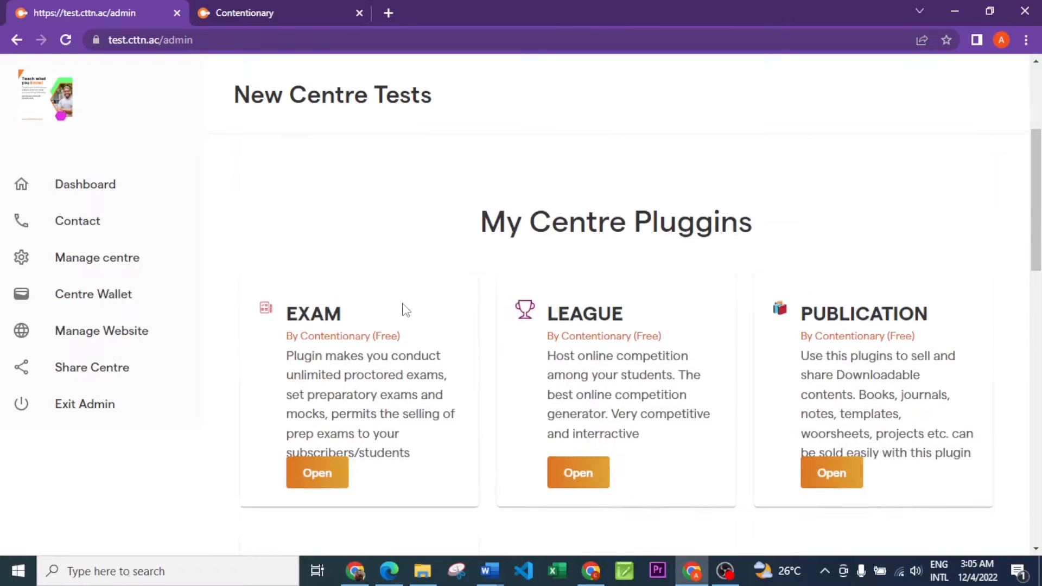
{"action": "scroll", "coordinate": [380, 429], "scroll_direction": "down", "scroll_amount": 2}
{"action": "scroll", "coordinate": [352, 445], "scroll_direction": "down", "scroll_amount": 1}
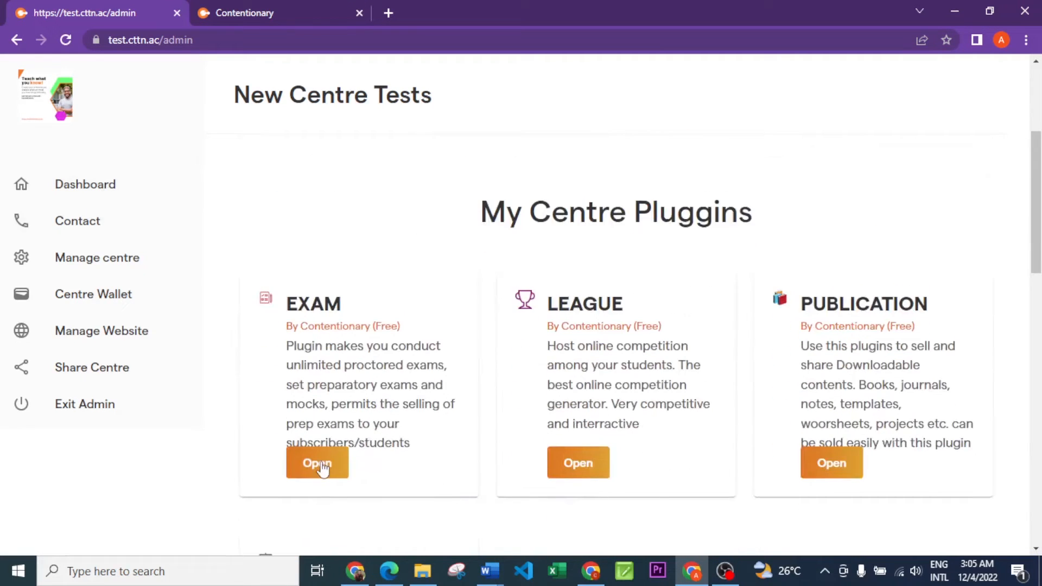
{"action": "left_click", "coordinate": [321, 465]}
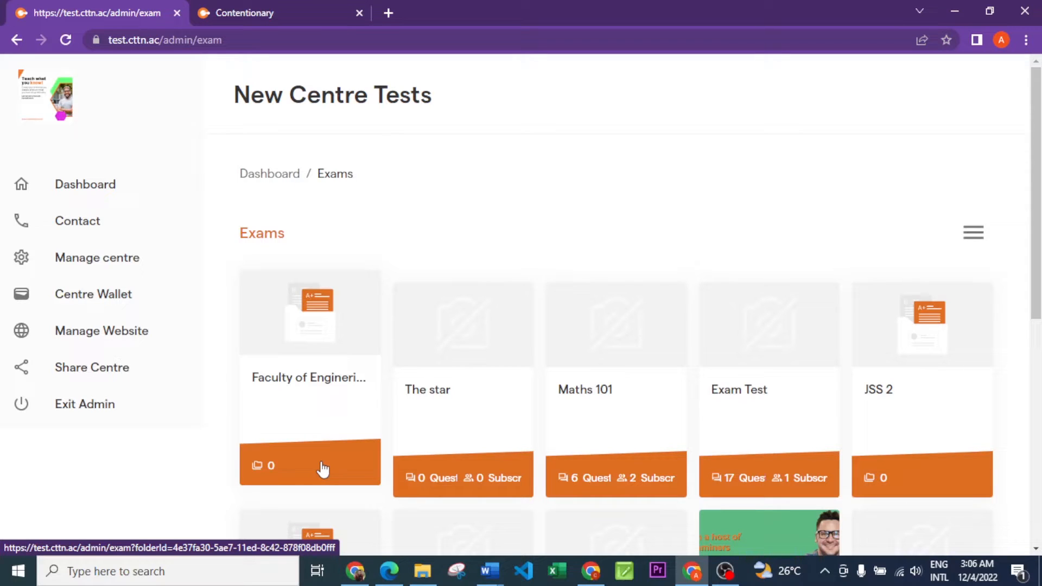
Step: Start creating a new exam from the Exams page
{"action": "scroll", "coordinate": [481, 372], "scroll_direction": "down", "scroll_amount": 4}
{"action": "scroll", "coordinate": [554, 381], "scroll_direction": "up", "scroll_amount": 3}
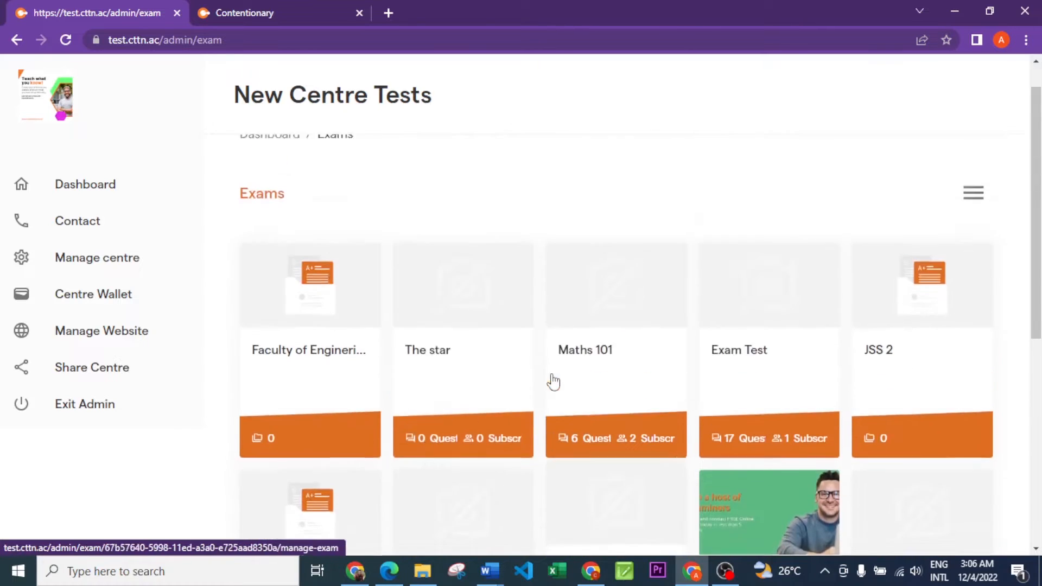
{"action": "scroll", "coordinate": [553, 381], "scroll_direction": "up", "scroll_amount": 1}
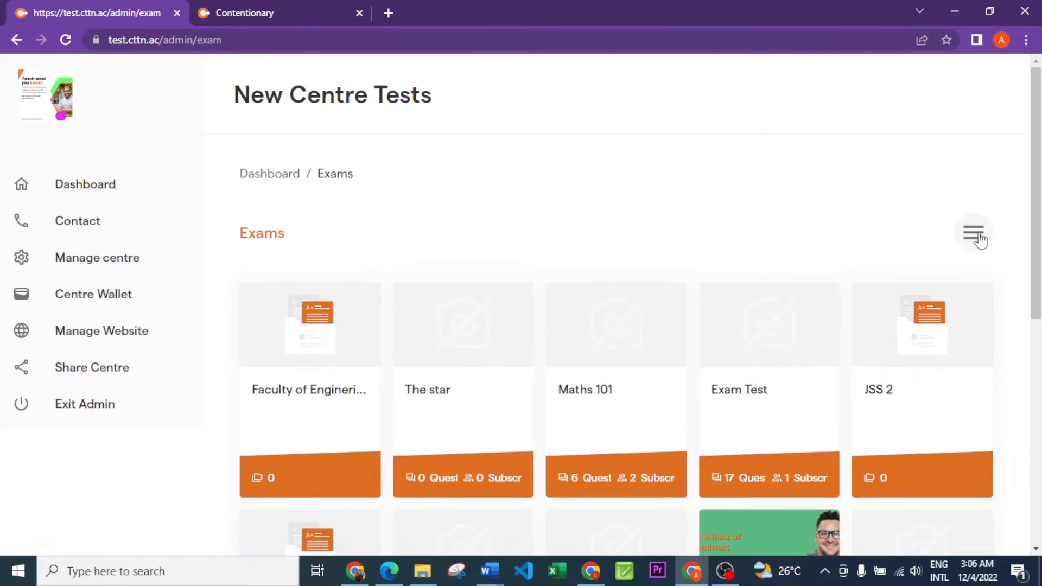
{"action": "left_click", "coordinate": [974, 235]}
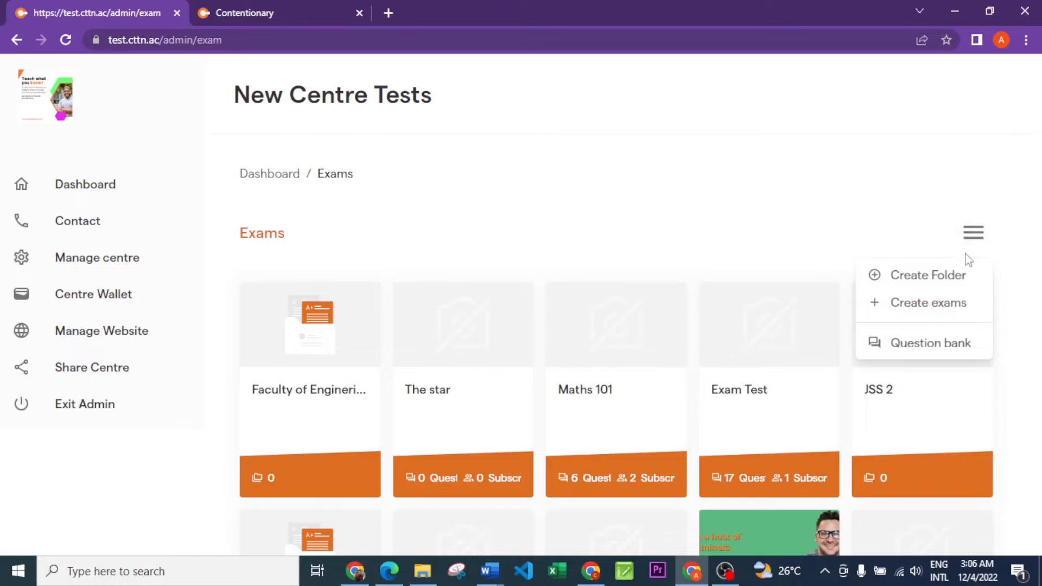
{"action": "left_click", "coordinate": [929, 304]}
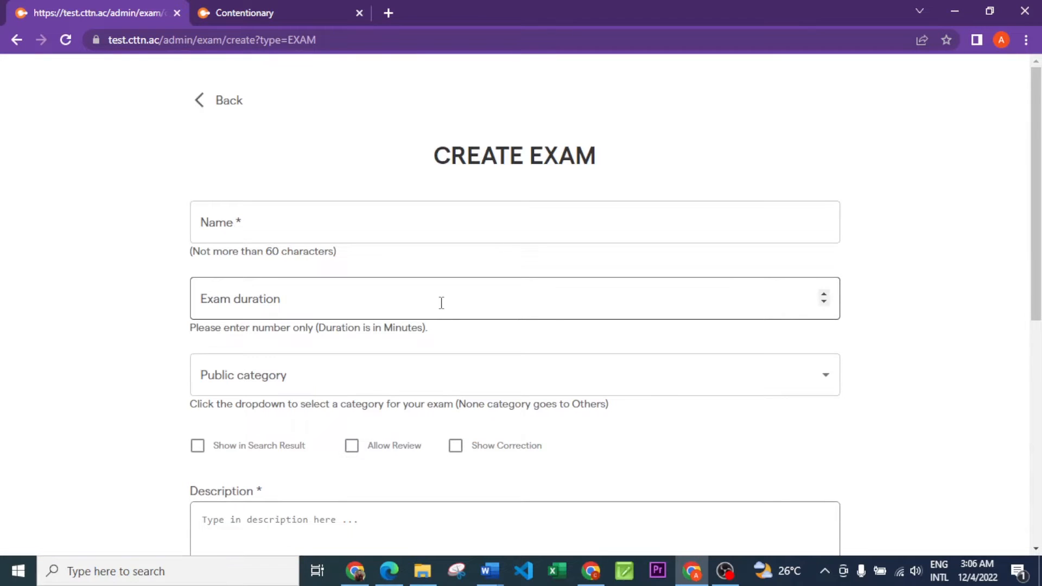
Step: Name the exam "First Semester Exam" and set its duration to 20 minutes
{"action": "left_click", "coordinate": [379, 231]}
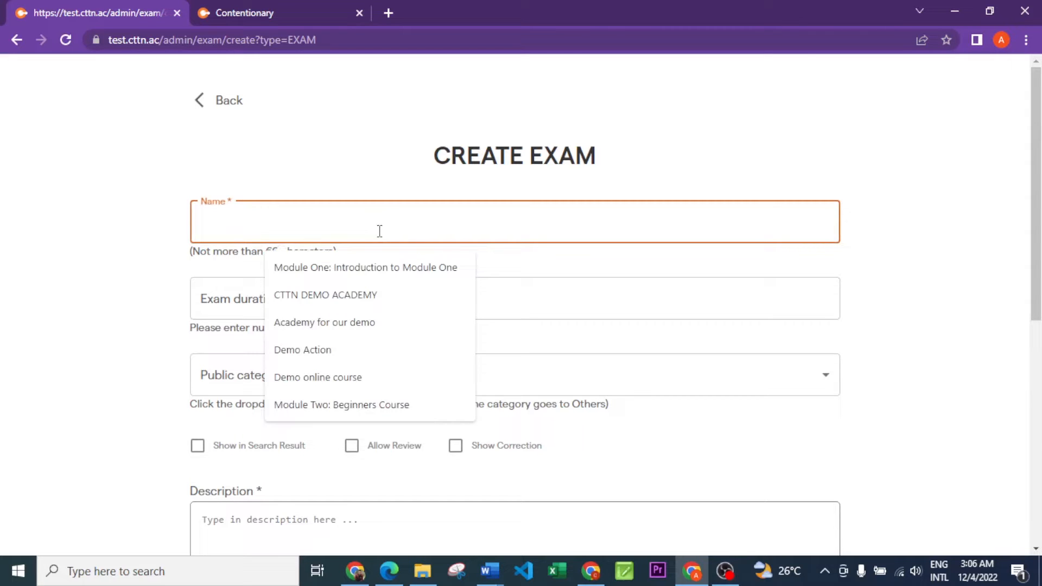
{"action": "type", "text": "Fi"}
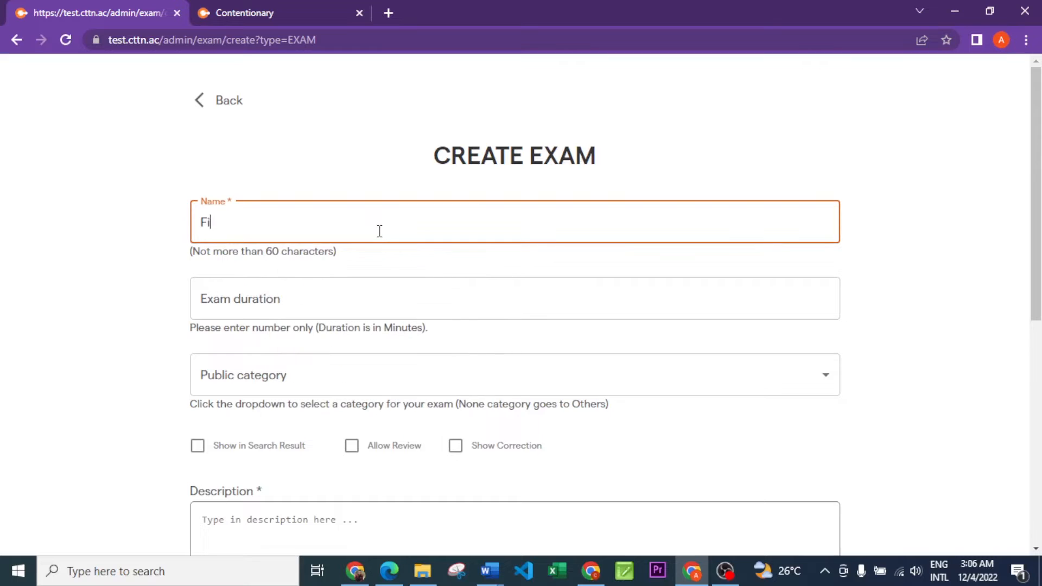
{"action": "type", "text": "rst Semester Exam"}
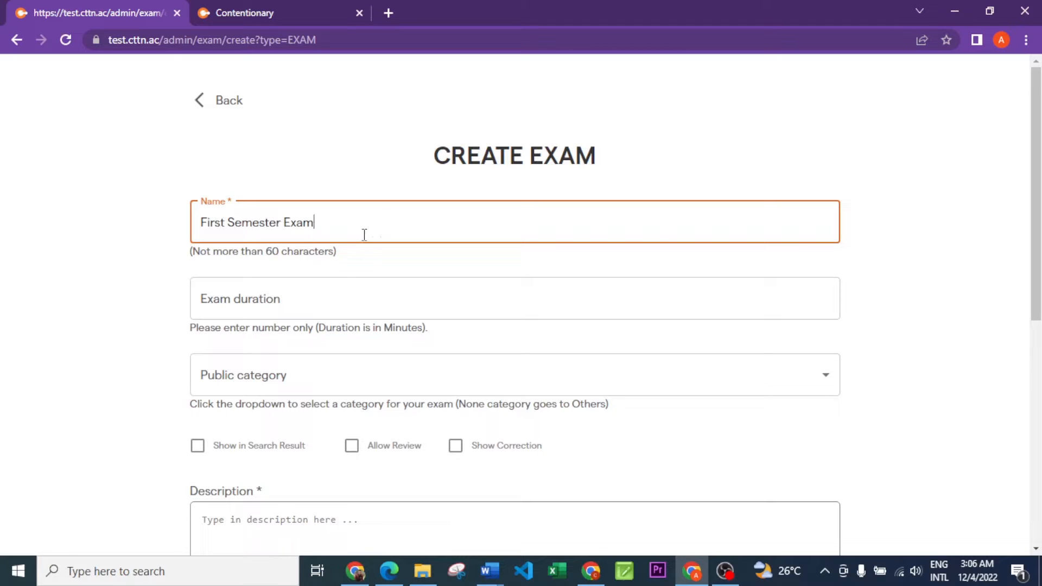
{"action": "left_click", "coordinate": [350, 306]}
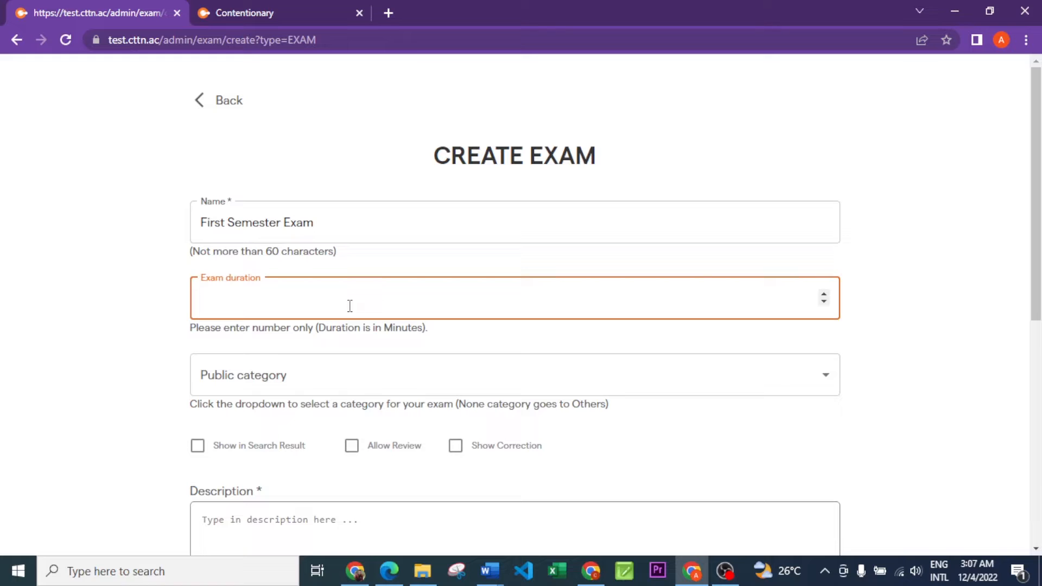
{"action": "type", "text": "20"}
Step: Set the public category to Educational exams and enable Show in Search Result and Allow Review
{"action": "left_click", "coordinate": [327, 365]}
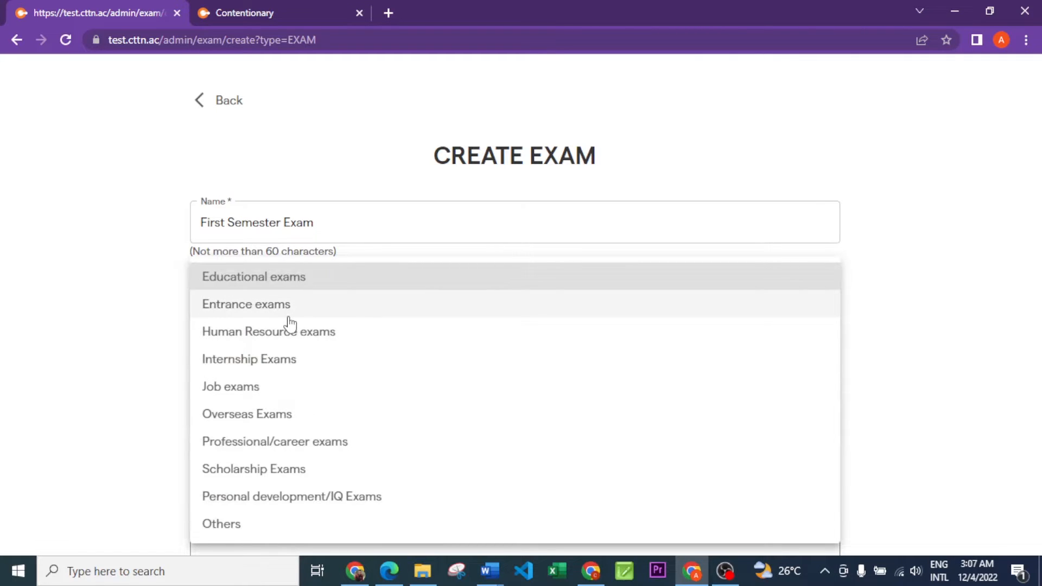
{"action": "left_click", "coordinate": [274, 287]}
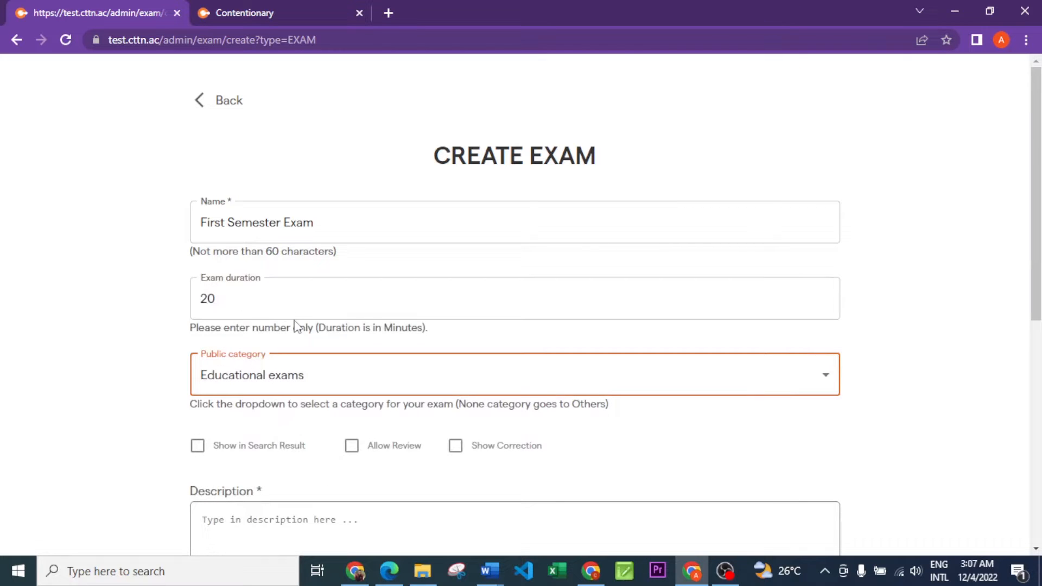
{"action": "scroll", "coordinate": [304, 328], "scroll_direction": "down", "scroll_amount": 3}
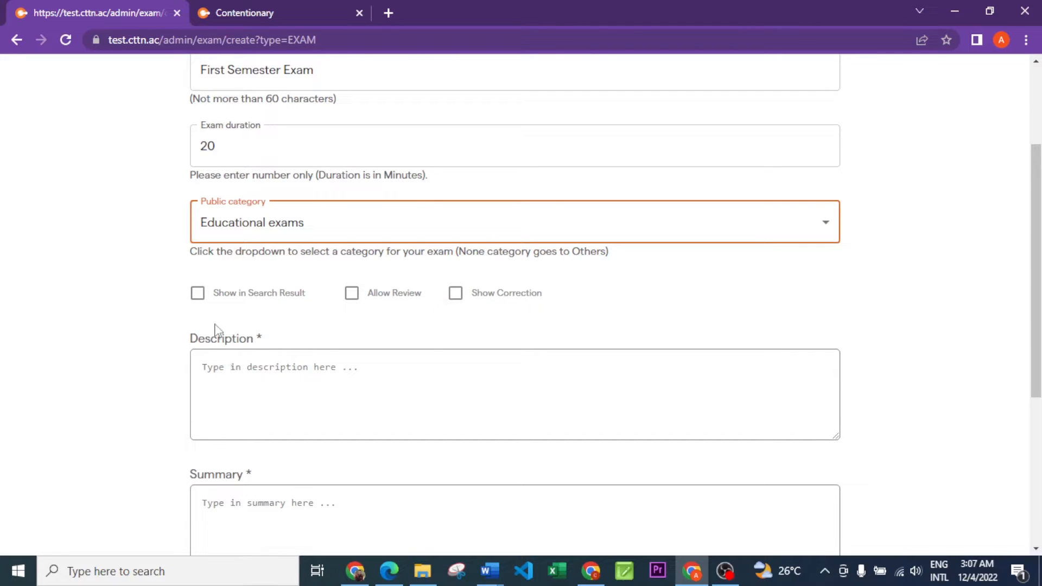
{"action": "left_click", "coordinate": [198, 296]}
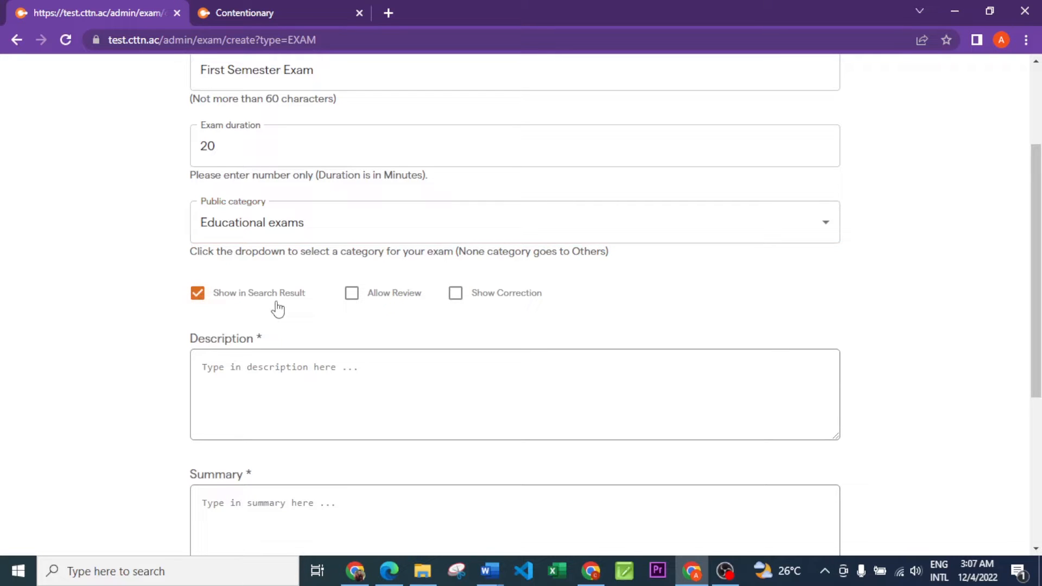
{"action": "left_click", "coordinate": [358, 300]}
Step: Enter "This is the first semesters exam" as the exam description
{"action": "left_click", "coordinate": [282, 384]}
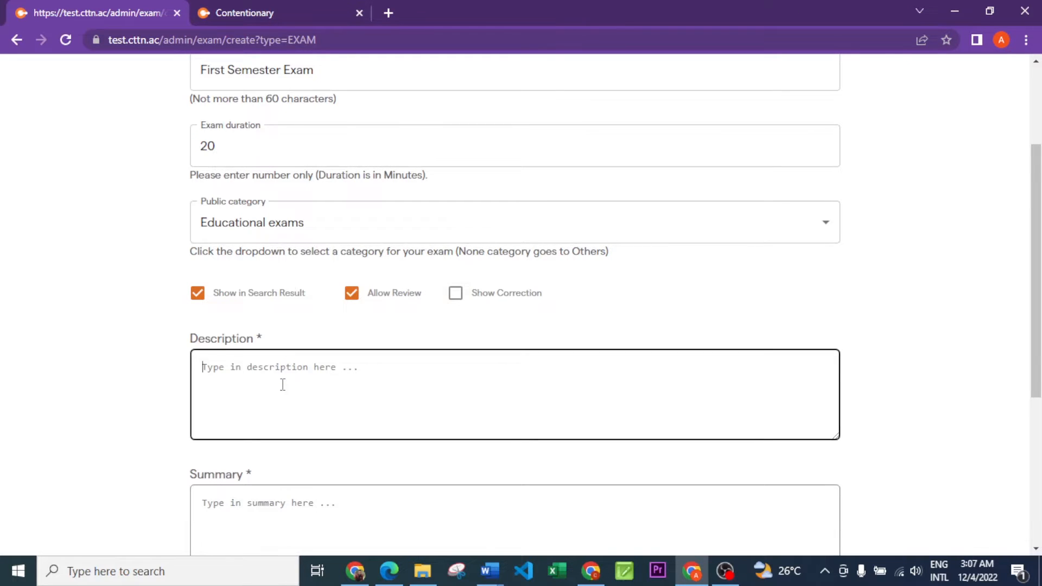
{"action": "type", "text": "Thos"}
{"action": "key", "text": "BackSpace"}
{"action": "key", "text": "BackSpace"}
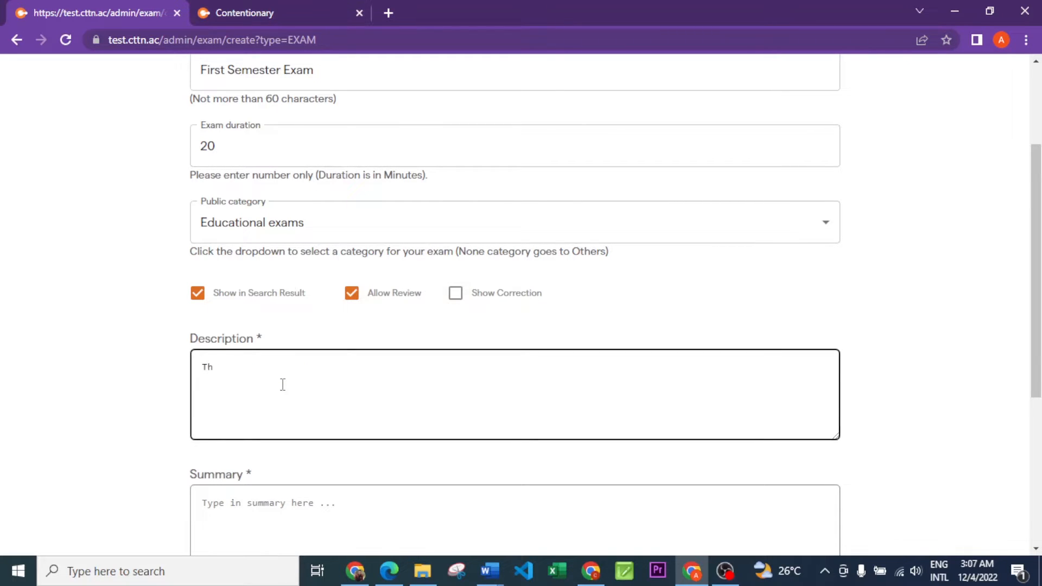
{"action": "type", "text": "is is the first semesters ex"}
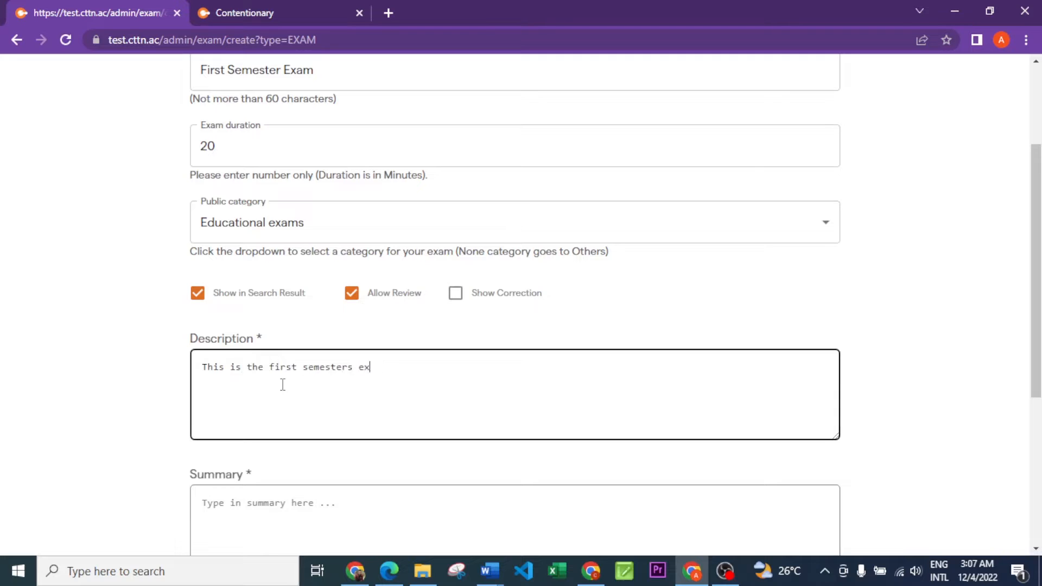
{"action": "type", "text": "am"}
Step: Copy the whole description text into the exam's Summary field
{"action": "key", "text": "ctrl+a"}
{"action": "key", "text": "ctrl+c"}
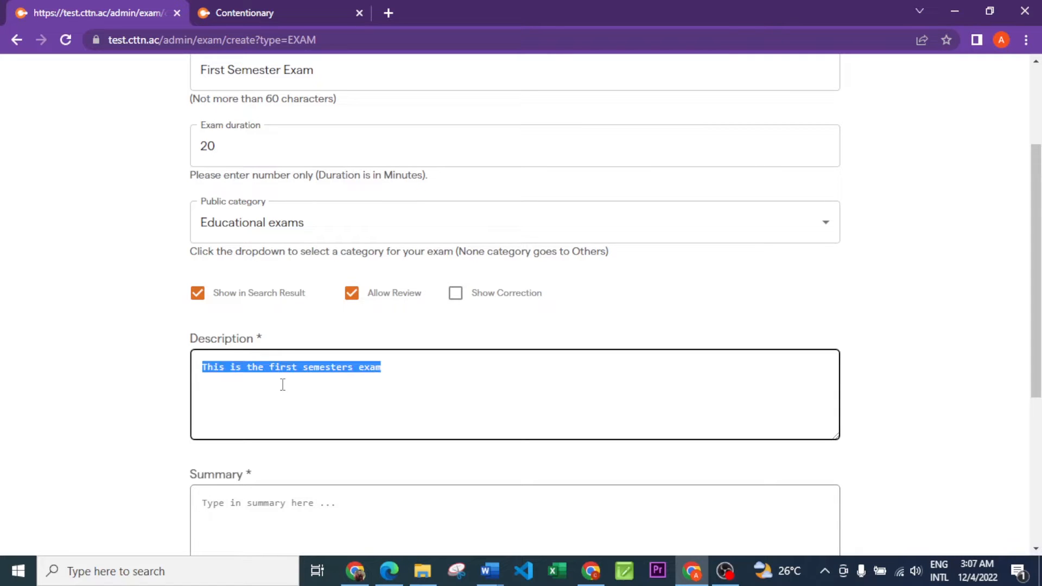
{"action": "scroll", "coordinate": [318, 375], "scroll_direction": "down", "scroll_amount": 3}
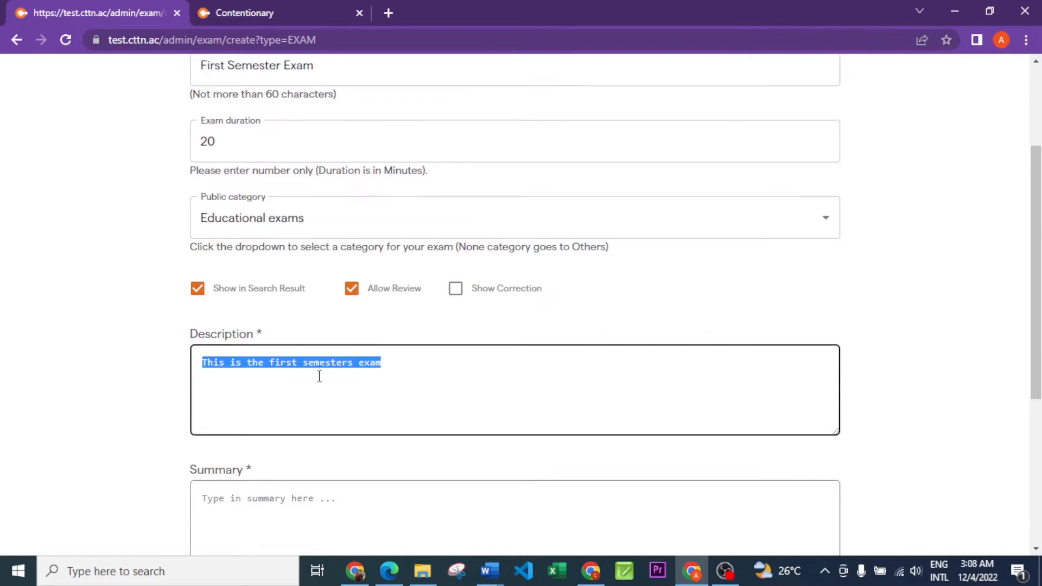
{"action": "left_click", "coordinate": [319, 376]}
{"action": "key", "text": "ctrl+v"}
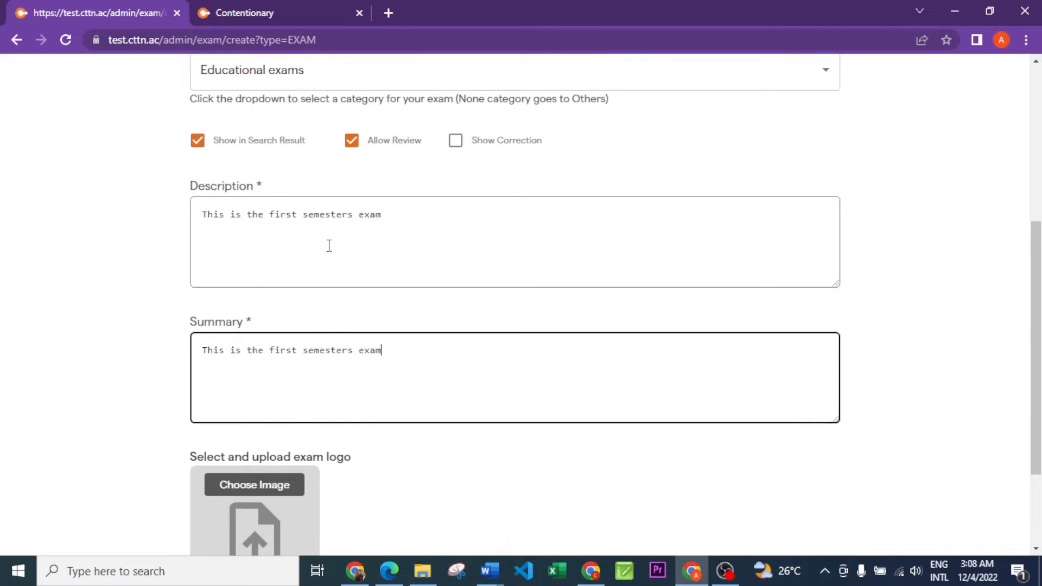
Step: Upload pexels-lisa-fotios-2224220.jpg as the exam logo, keeping the default crop
{"action": "scroll", "coordinate": [312, 347], "scroll_direction": "down", "scroll_amount": 3}
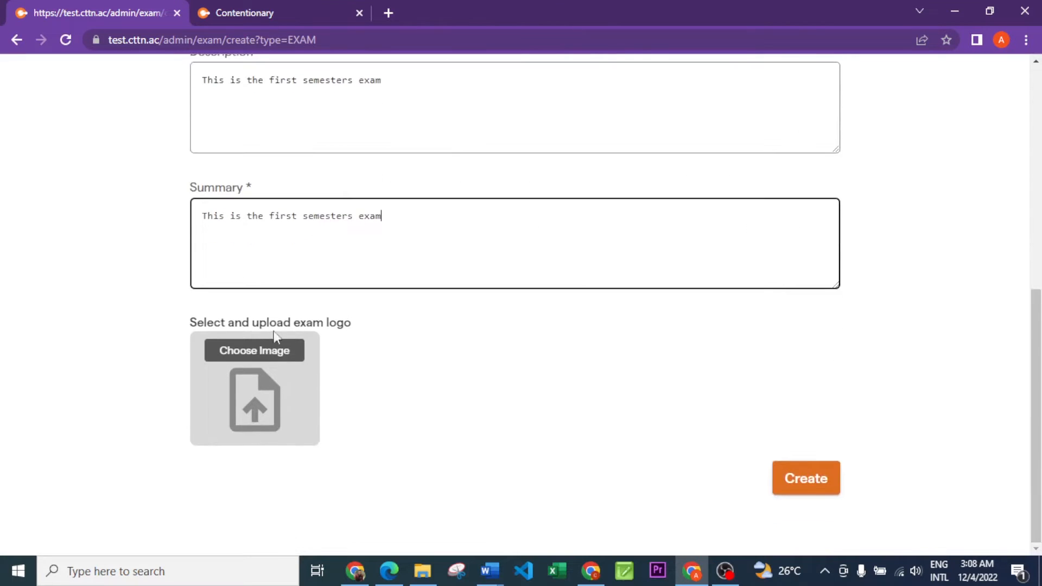
{"action": "left_click", "coordinate": [273, 358]}
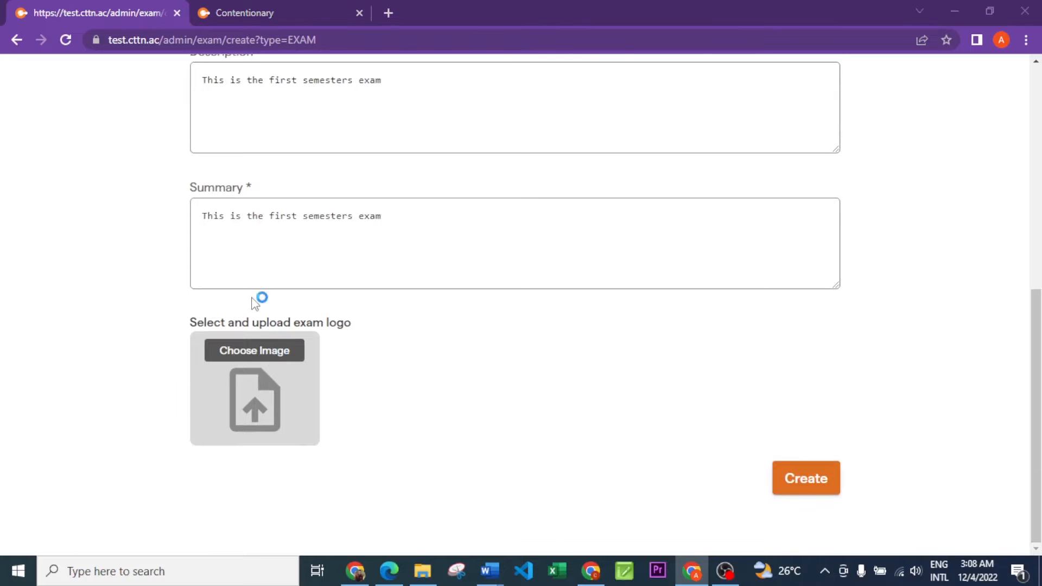
{"action": "left_click", "coordinate": [453, 123]}
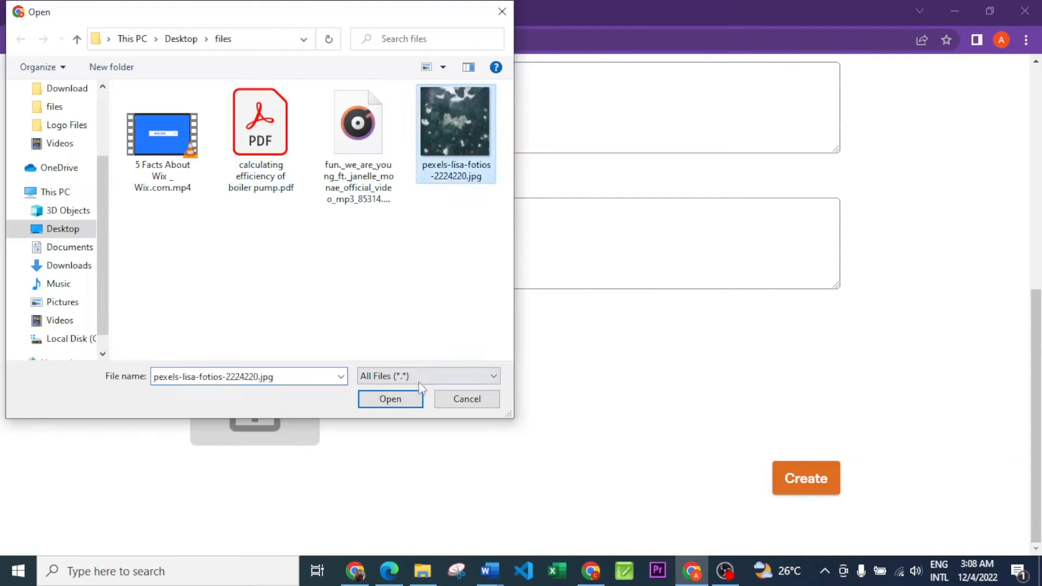
{"action": "left_click", "coordinate": [400, 401]}
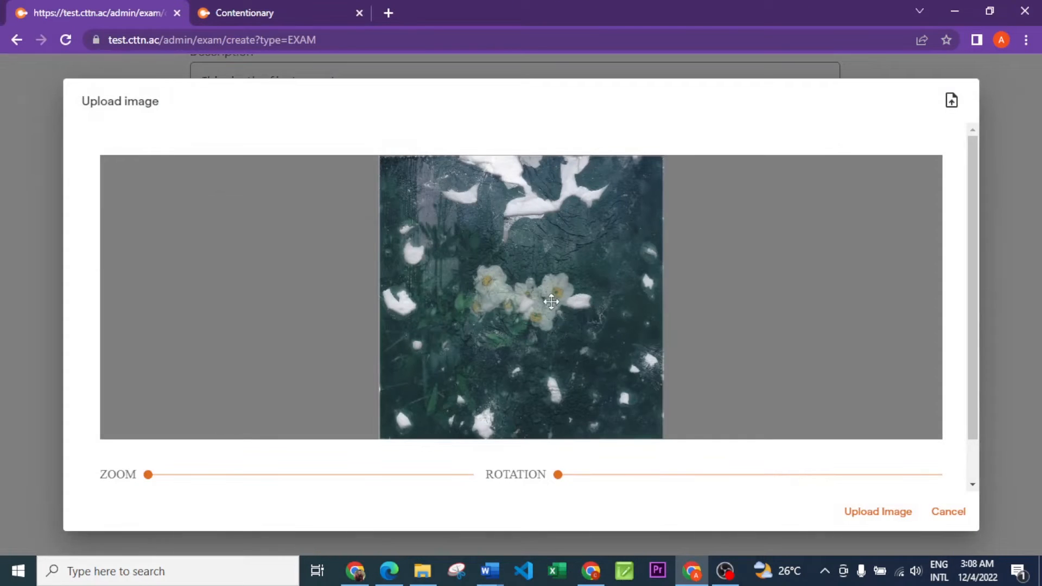
{"action": "left_click", "coordinate": [876, 513]}
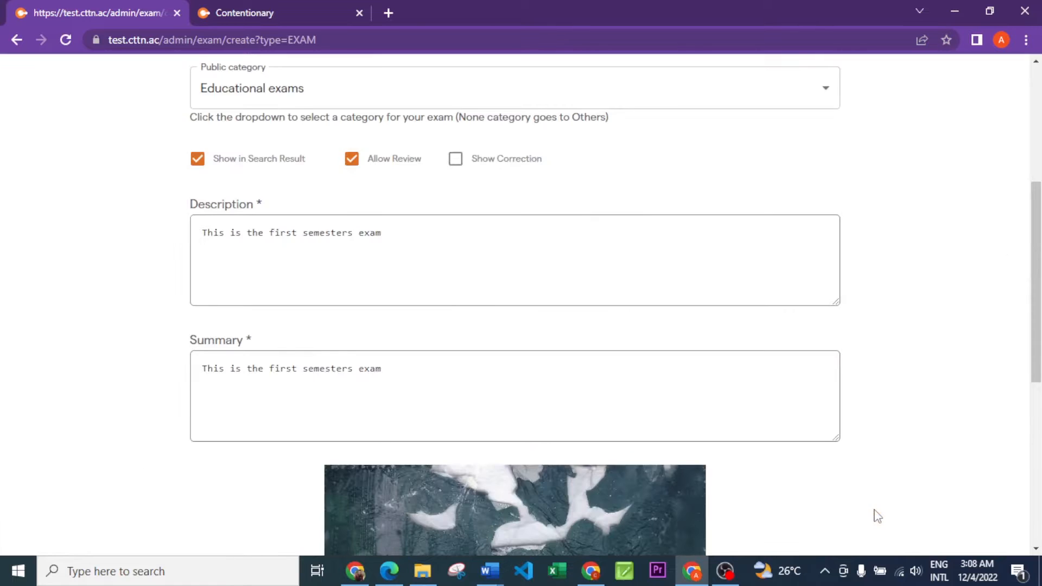
Step: Submit the form to create the exam and open First Semester Exam from the exam list
{"action": "scroll", "coordinate": [830, 404], "scroll_direction": "down", "scroll_amount": 3}
{"action": "scroll", "coordinate": [830, 405], "scroll_direction": "down", "scroll_amount": 5}
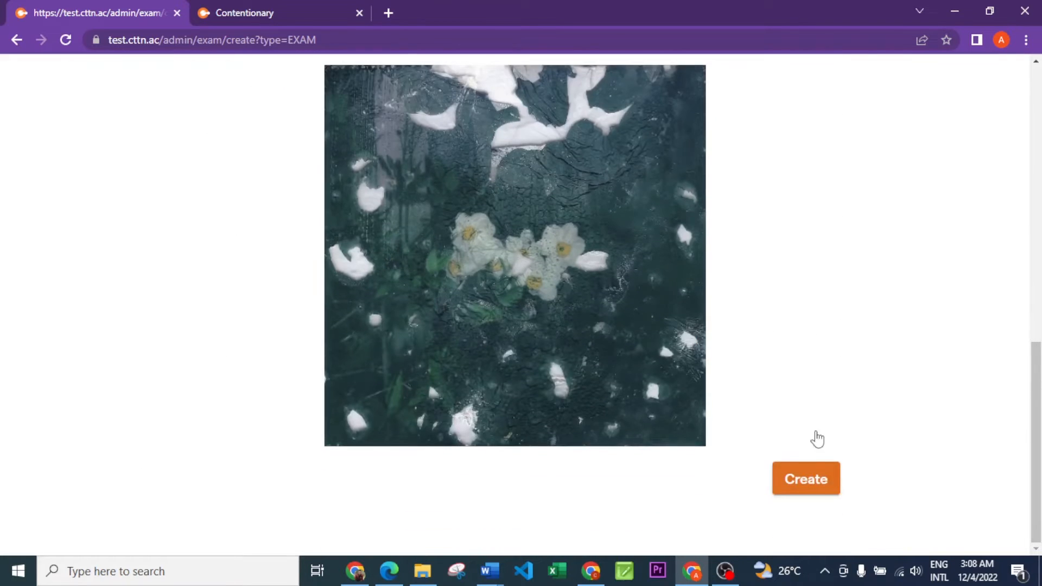
{"action": "left_click", "coordinate": [814, 478]}
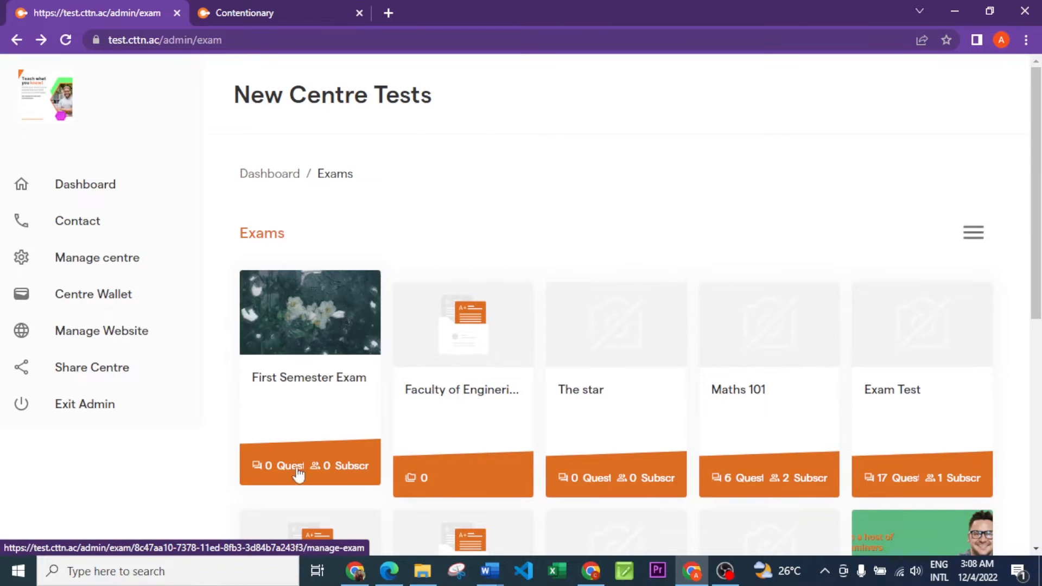
{"action": "left_click", "coordinate": [319, 342]}
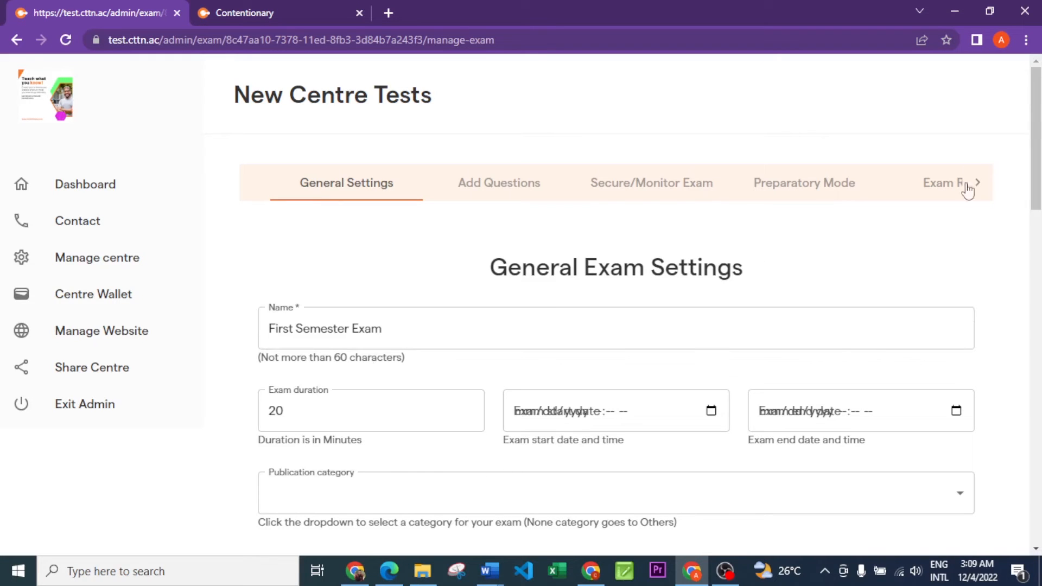
Step: Set the exam start date and time to 12/12/2022 08:00 AM
{"action": "left_click_drag", "start_coordinate": [1036, 135], "coordinate": [1036, 170]}
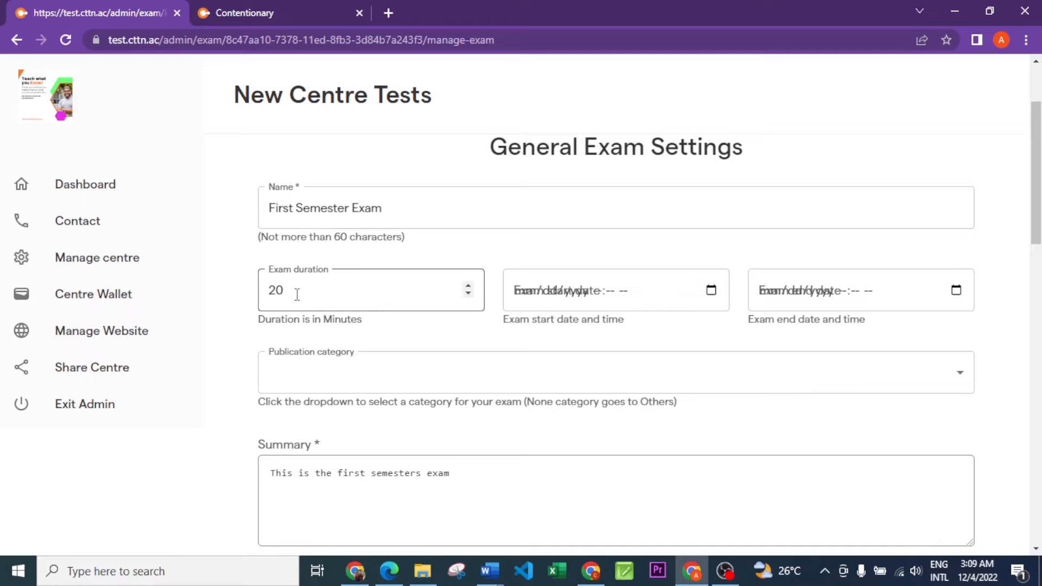
{"action": "left_click", "coordinate": [682, 295]}
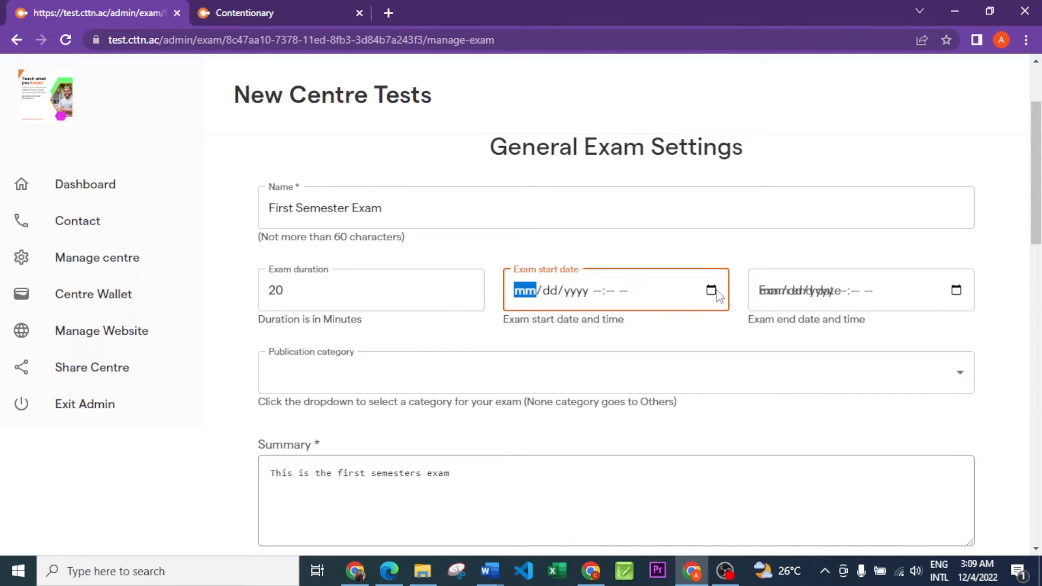
{"action": "left_click", "coordinate": [711, 291]}
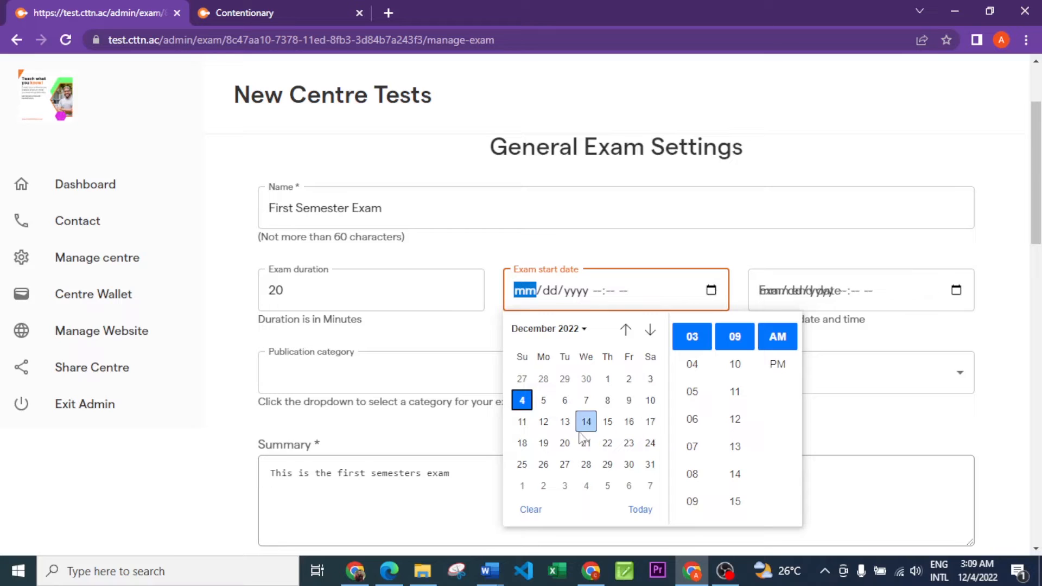
{"action": "left_click", "coordinate": [544, 429]}
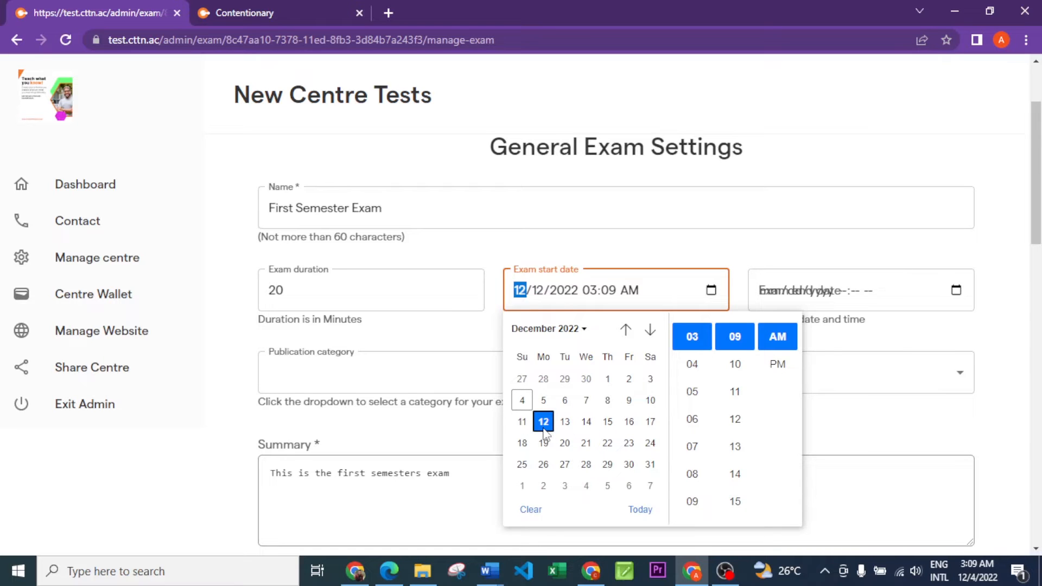
{"action": "left_click", "coordinate": [692, 475]}
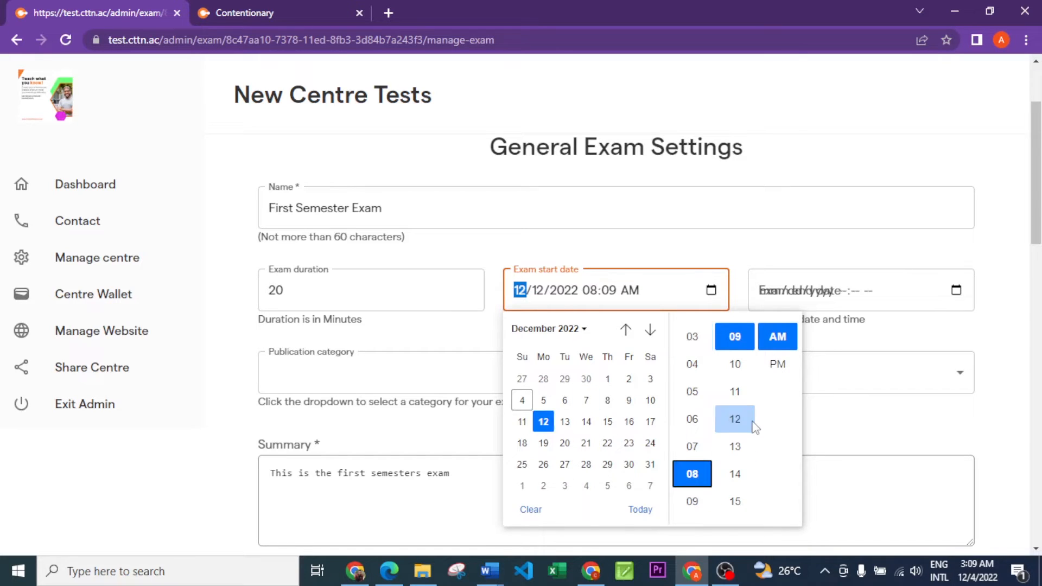
{"action": "scroll", "coordinate": [751, 427], "scroll_direction": "up", "scroll_amount": 3}
{"action": "scroll", "coordinate": [746, 429], "scroll_direction": "down", "scroll_amount": 2}
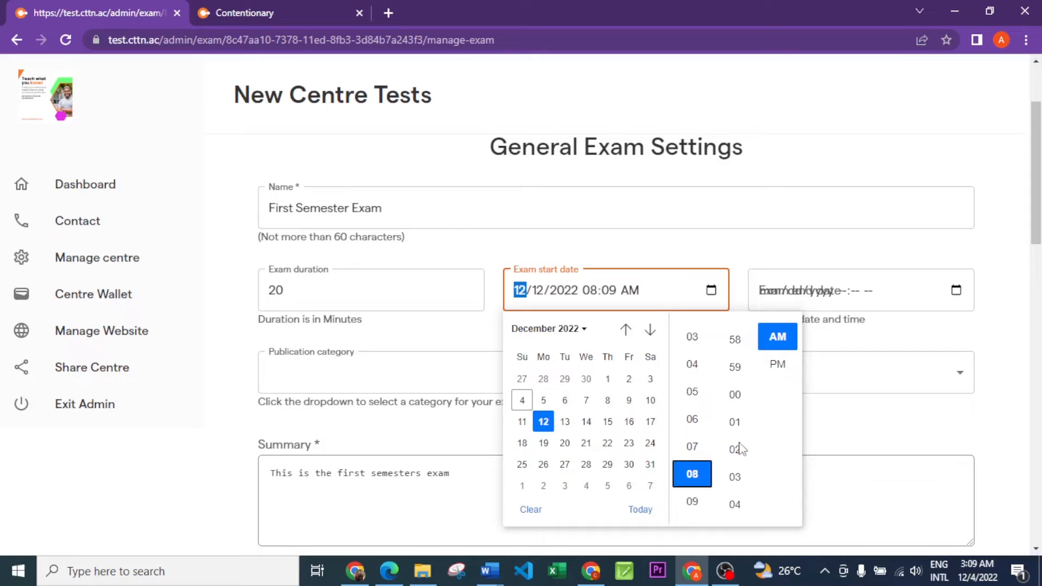
{"action": "left_click", "coordinate": [741, 404]}
Step: Set the exam end date and time to 12/25/2022 08:00 PM
{"action": "left_click", "coordinate": [925, 307]}
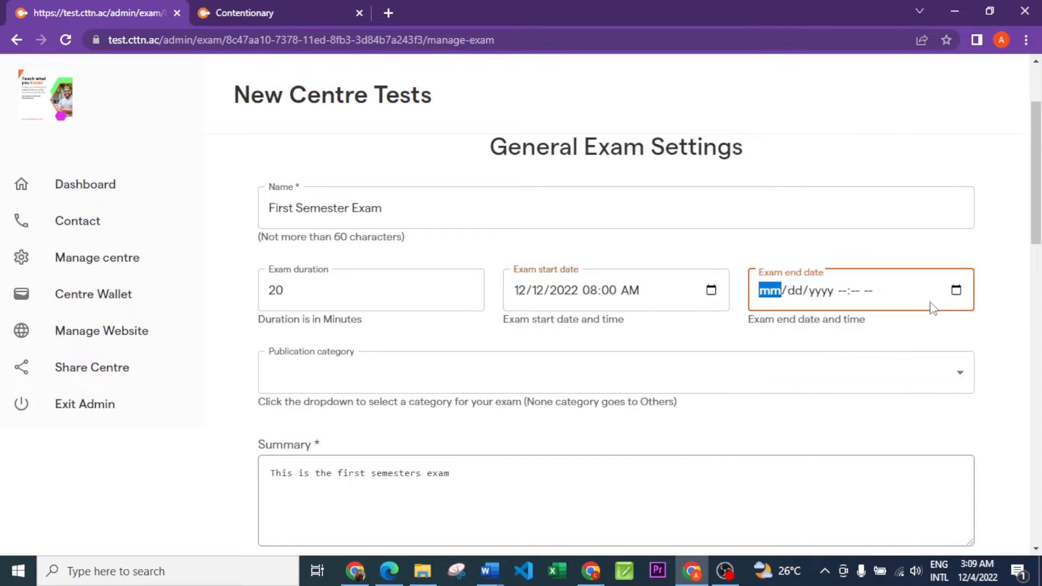
{"action": "left_click", "coordinate": [955, 293]}
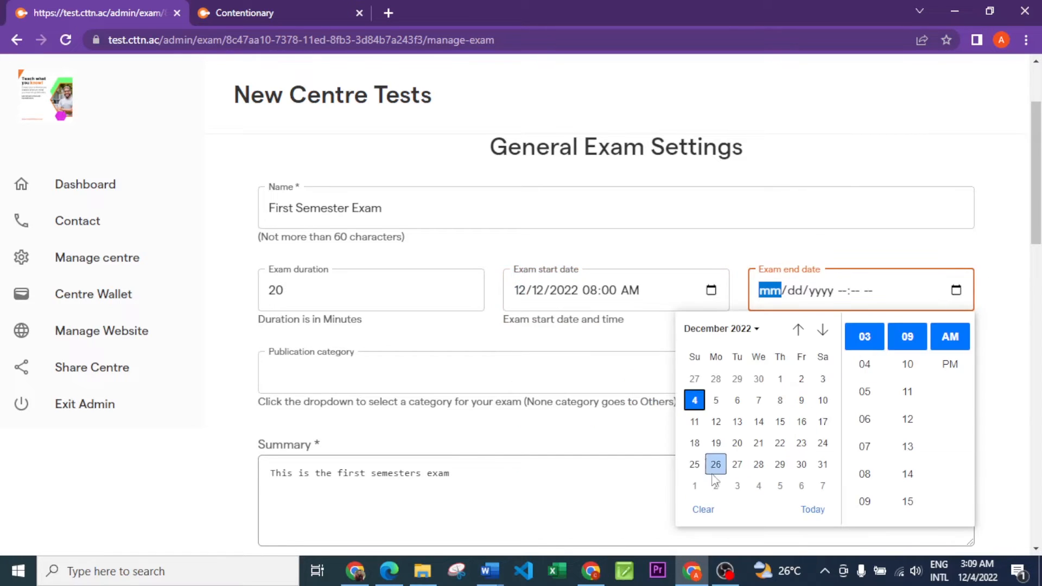
{"action": "left_click", "coordinate": [693, 465]}
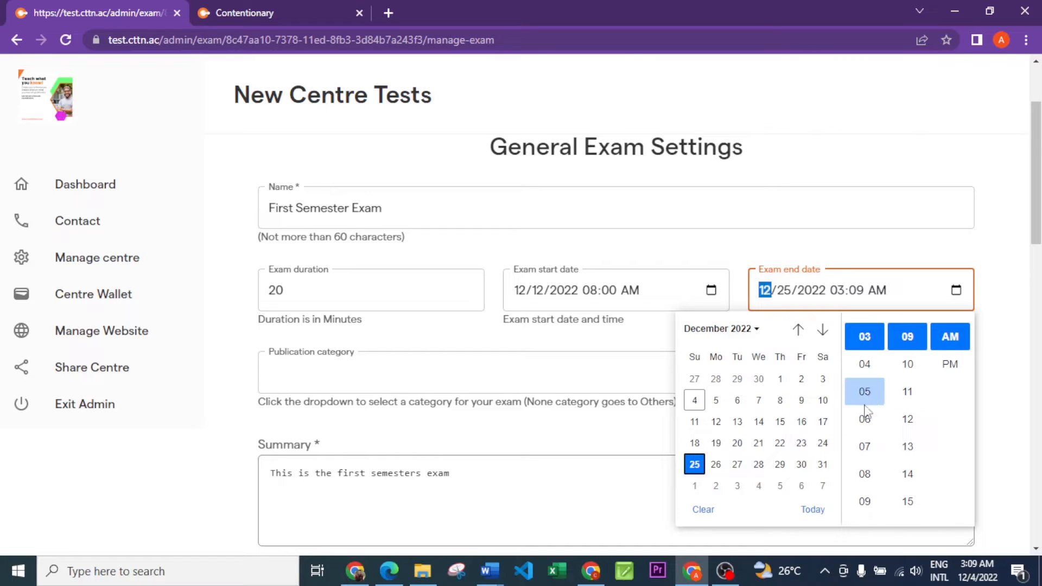
{"action": "left_click", "coordinate": [864, 473]}
{"action": "scroll", "coordinate": [904, 412], "scroll_direction": "up", "scroll_amount": 5}
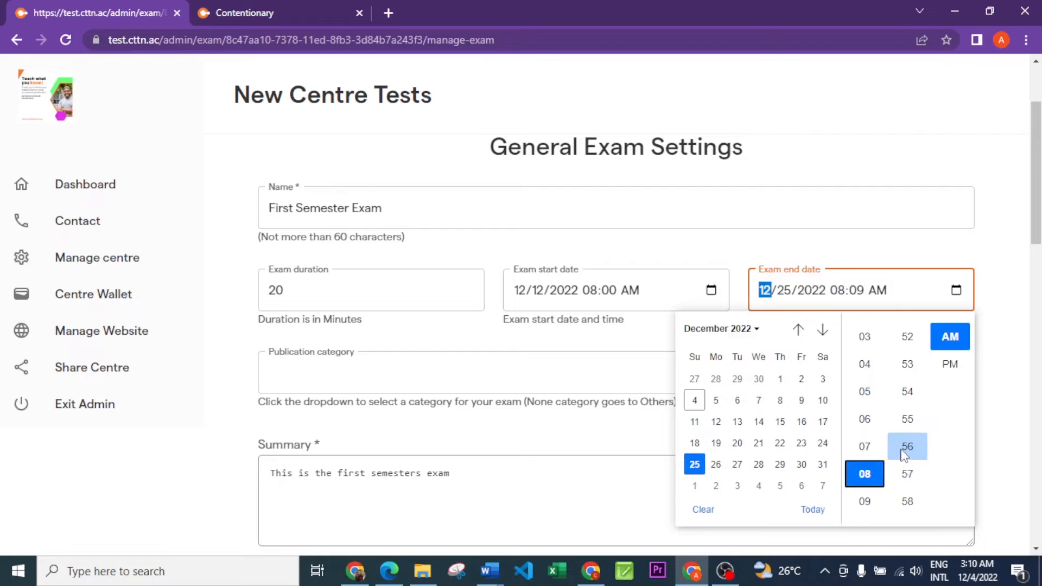
{"action": "scroll", "coordinate": [905, 453], "scroll_direction": "down", "scroll_amount": 3}
{"action": "left_click", "coordinate": [907, 403]}
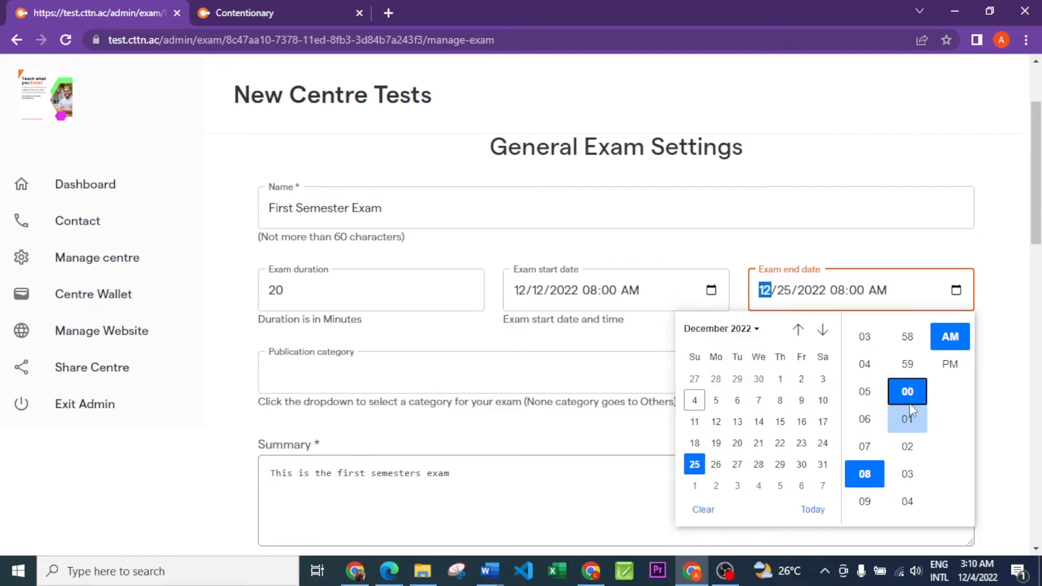
{"action": "left_click", "coordinate": [950, 364]}
{"action": "left_click", "coordinate": [997, 320]}
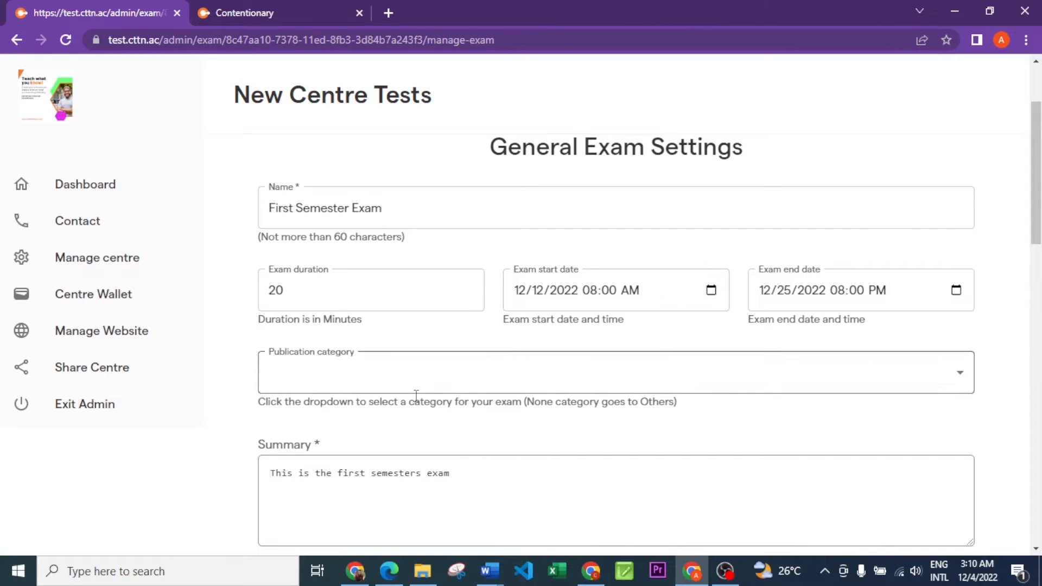
Step: Review the summary, description, instructions and completion message fields and update the exam with its new general settings
{"action": "scroll", "coordinate": [478, 418], "scroll_direction": "down", "scroll_amount": 1}
{"action": "scroll", "coordinate": [466, 415], "scroll_direction": "down", "scroll_amount": 1}
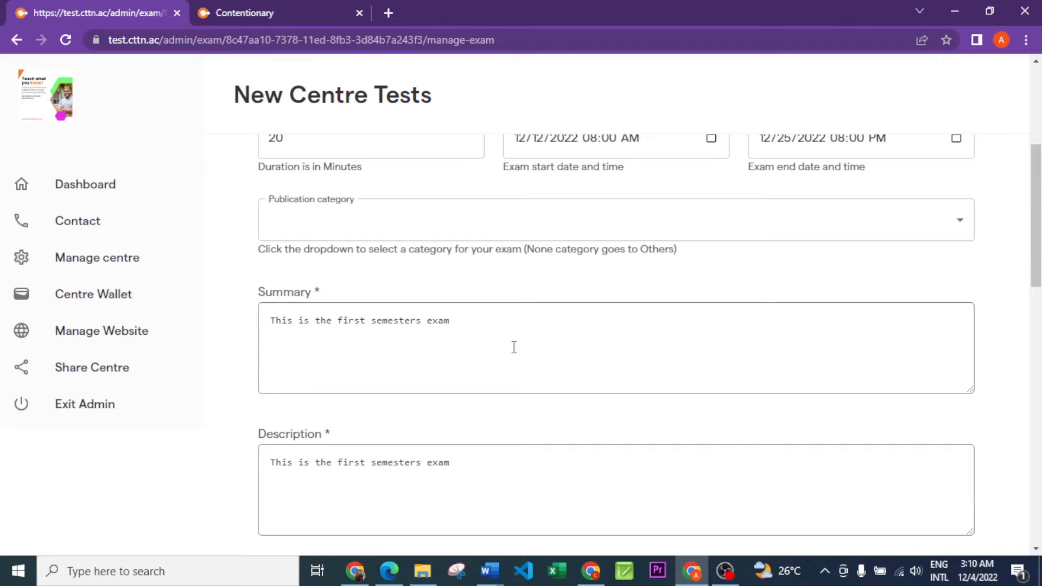
{"action": "left_click", "coordinate": [364, 353]}
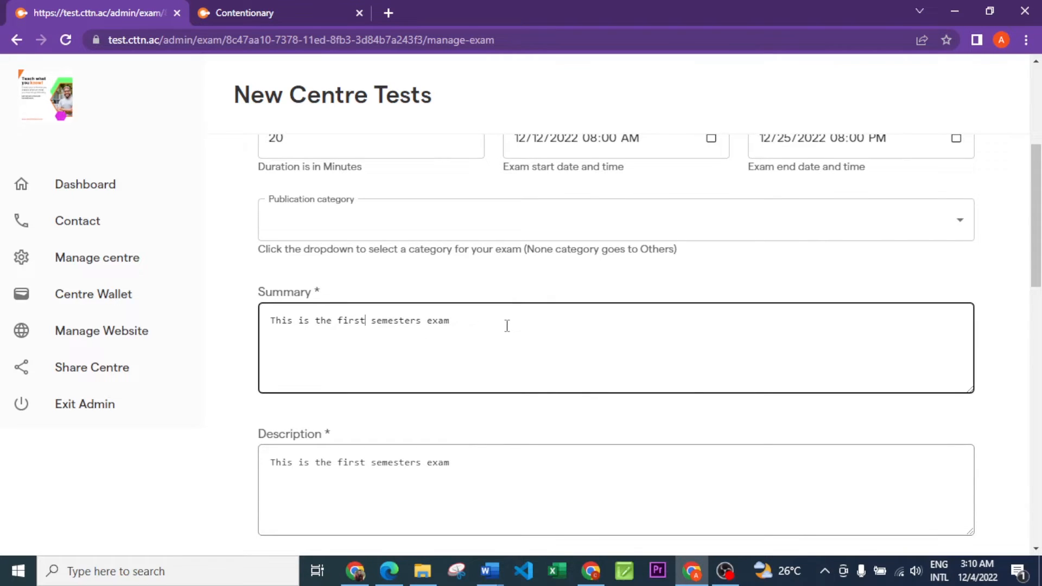
{"action": "scroll", "coordinate": [507, 325], "scroll_direction": "down", "scroll_amount": 2}
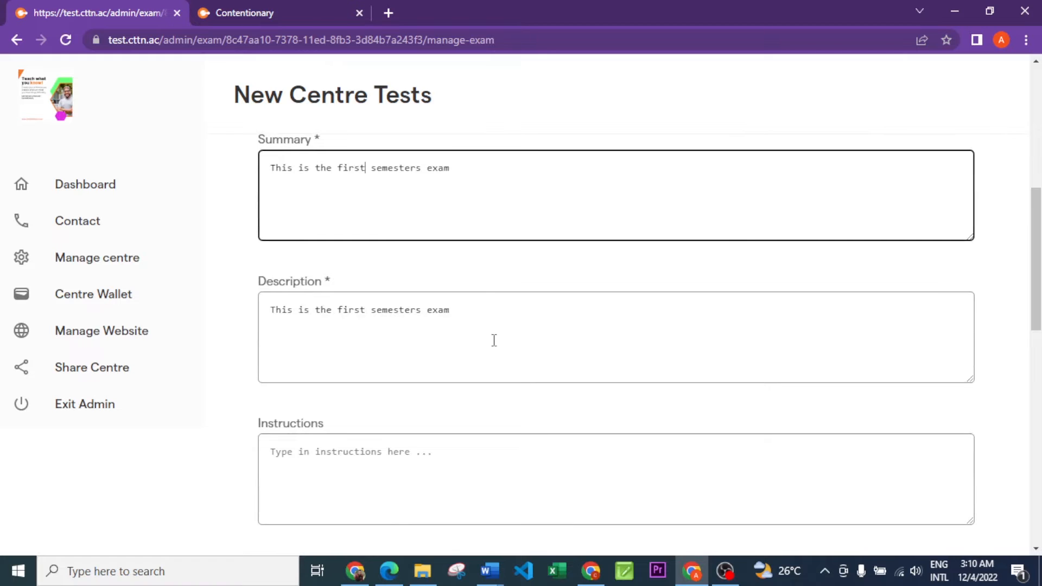
{"action": "scroll", "coordinate": [499, 335], "scroll_direction": "down", "scroll_amount": 2}
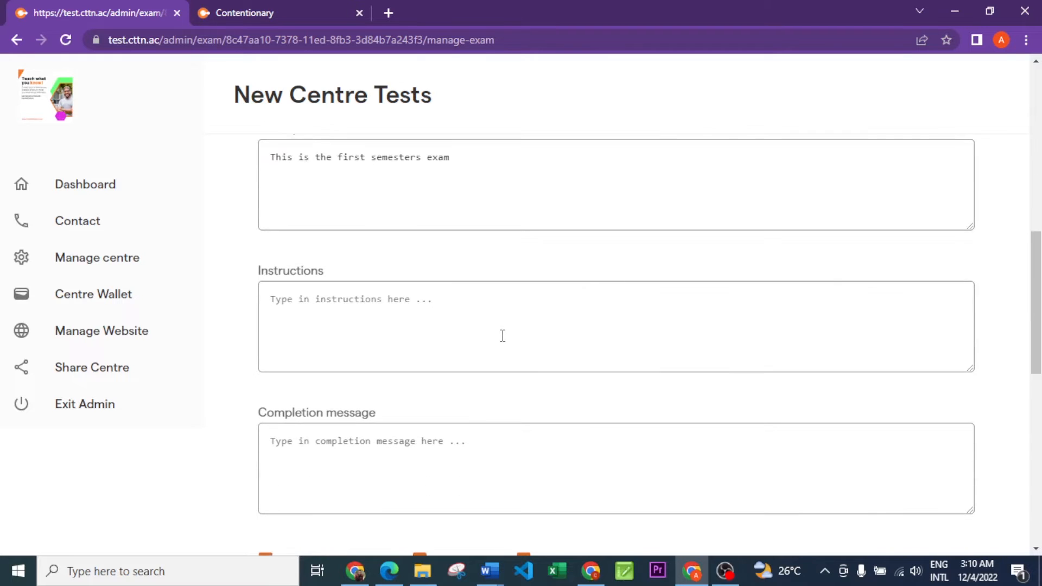
{"action": "left_click", "coordinate": [359, 312]}
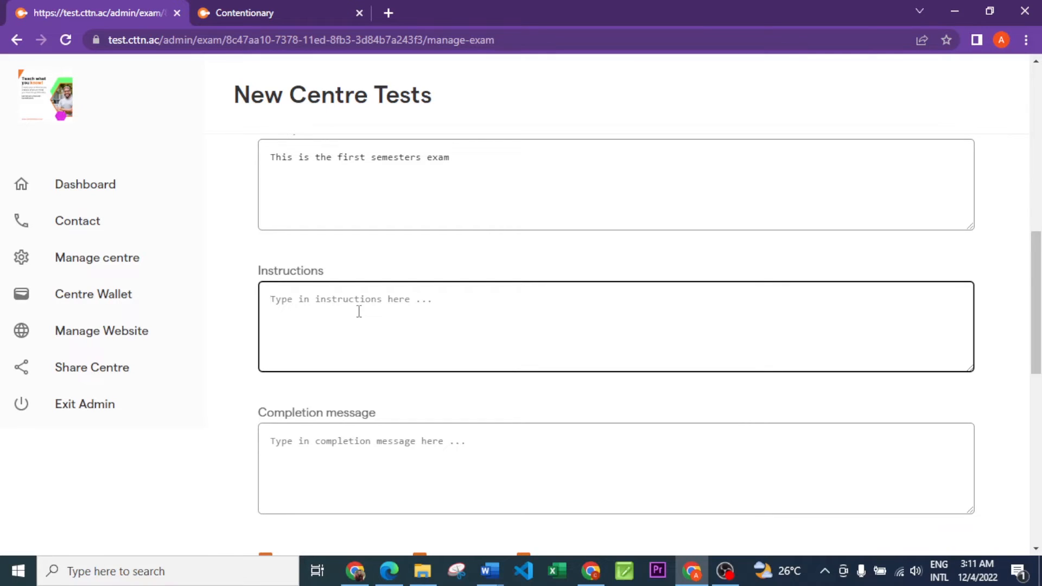
{"action": "scroll", "coordinate": [358, 311], "scroll_direction": "down", "scroll_amount": 3}
{"action": "scroll", "coordinate": [379, 270], "scroll_direction": "up", "scroll_amount": 1}
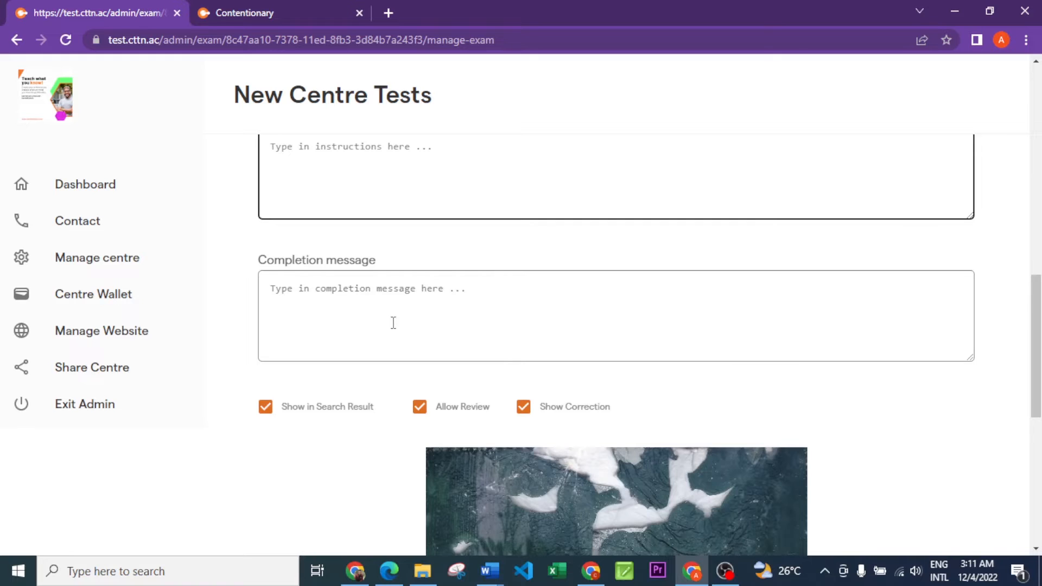
{"action": "scroll", "coordinate": [394, 322], "scroll_direction": "down", "scroll_amount": 8}
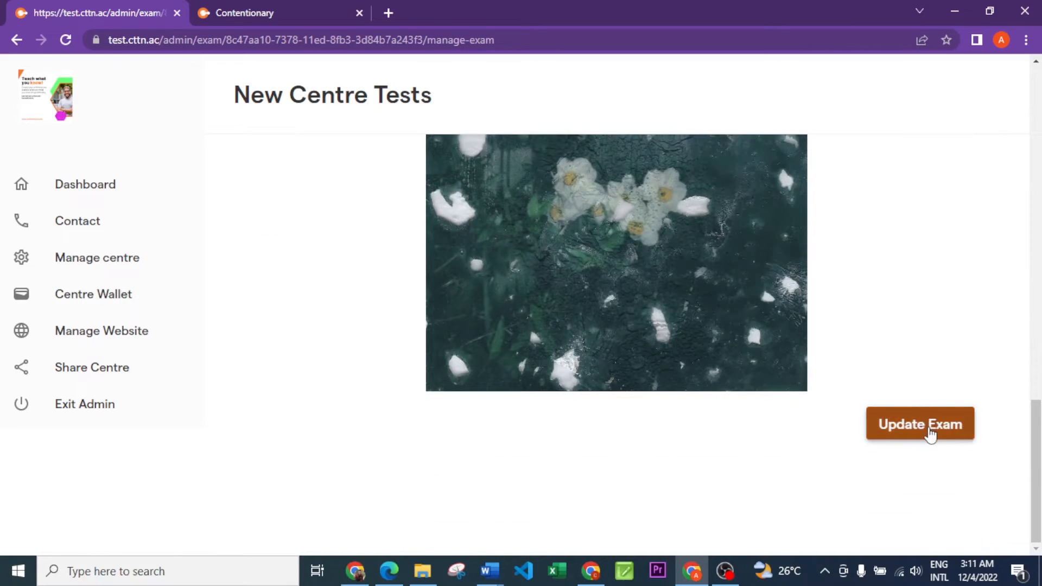
{"action": "left_click", "coordinate": [929, 429]}
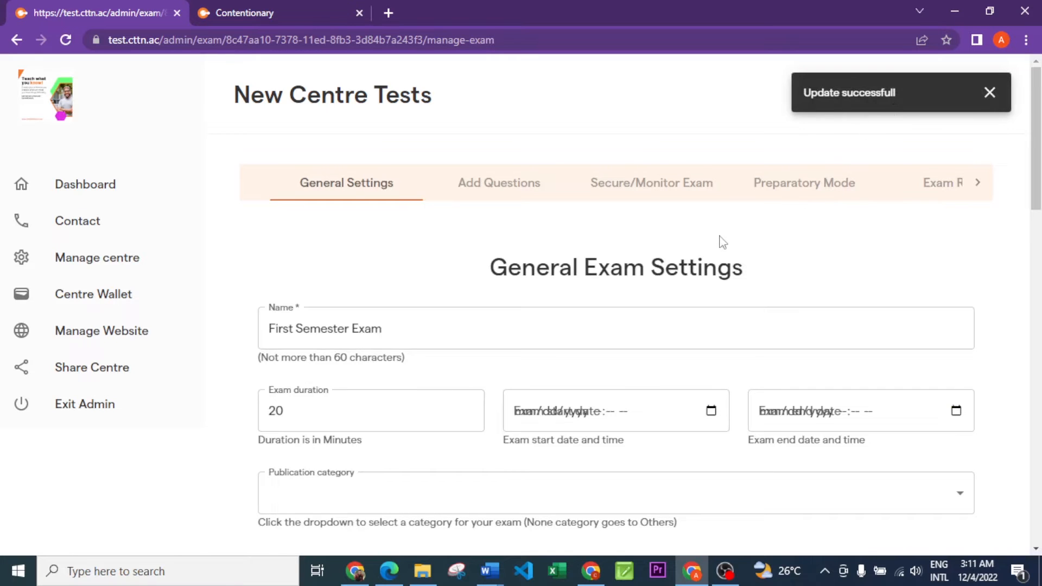
Step: Open the exam's question assignment page and look over its general section
{"action": "left_click", "coordinate": [503, 195]}
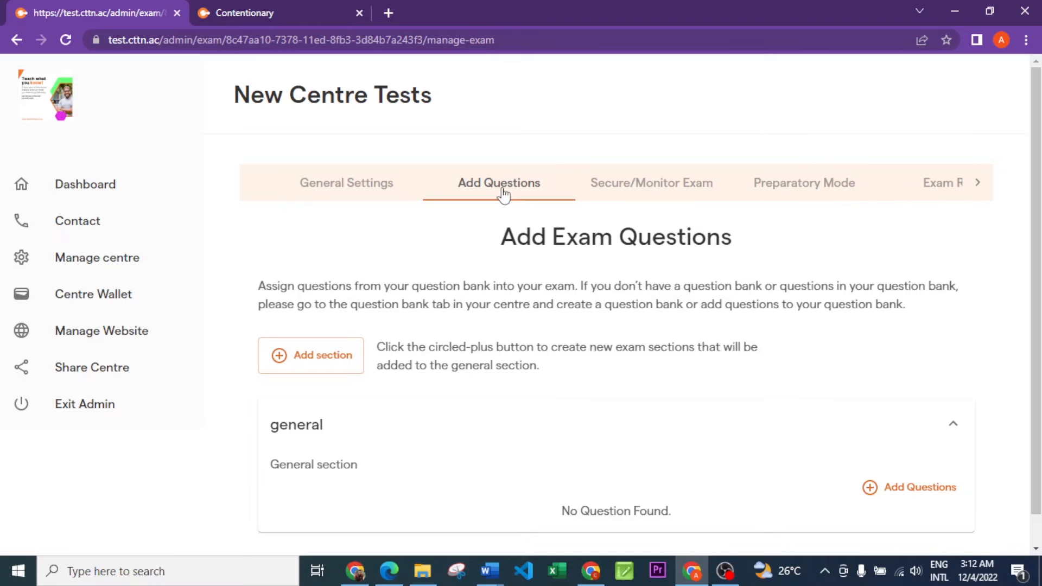
{"action": "scroll", "coordinate": [503, 194], "scroll_direction": "down", "scroll_amount": 1}
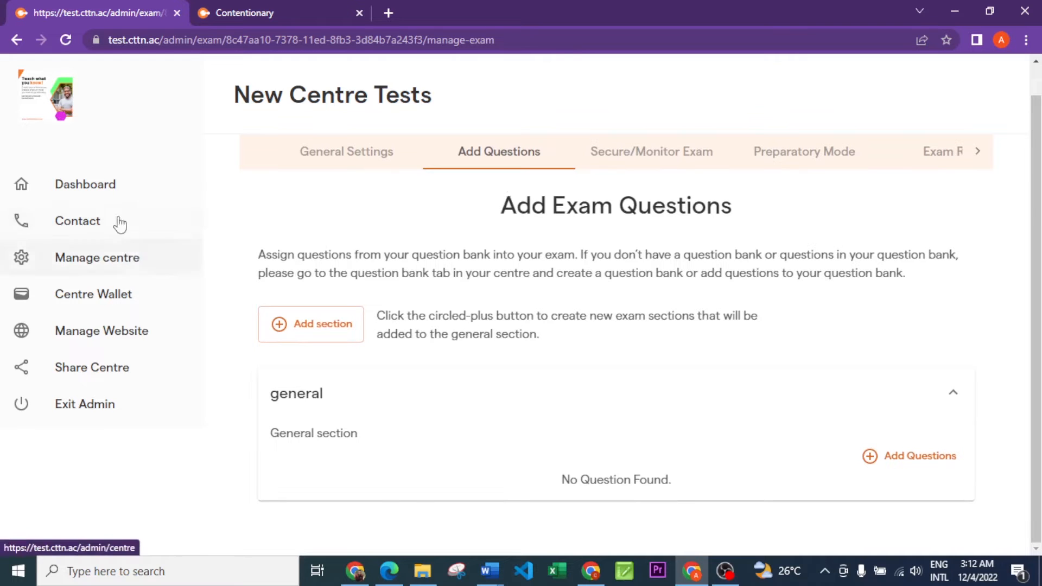
{"action": "scroll", "coordinate": [87, 183], "scroll_direction": "up", "scroll_amount": 1}
Step: Return to the centre dashboard and open the TEST 1 question bank within the Exam plugin
{"action": "left_click", "coordinate": [92, 186]}
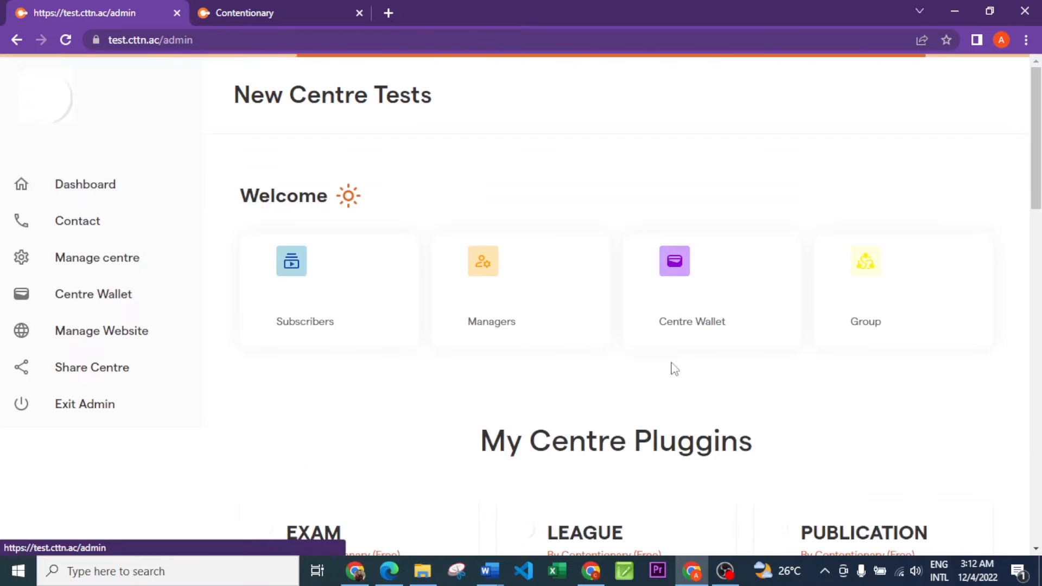
{"action": "scroll", "coordinate": [658, 448], "scroll_direction": "down", "scroll_amount": 7}
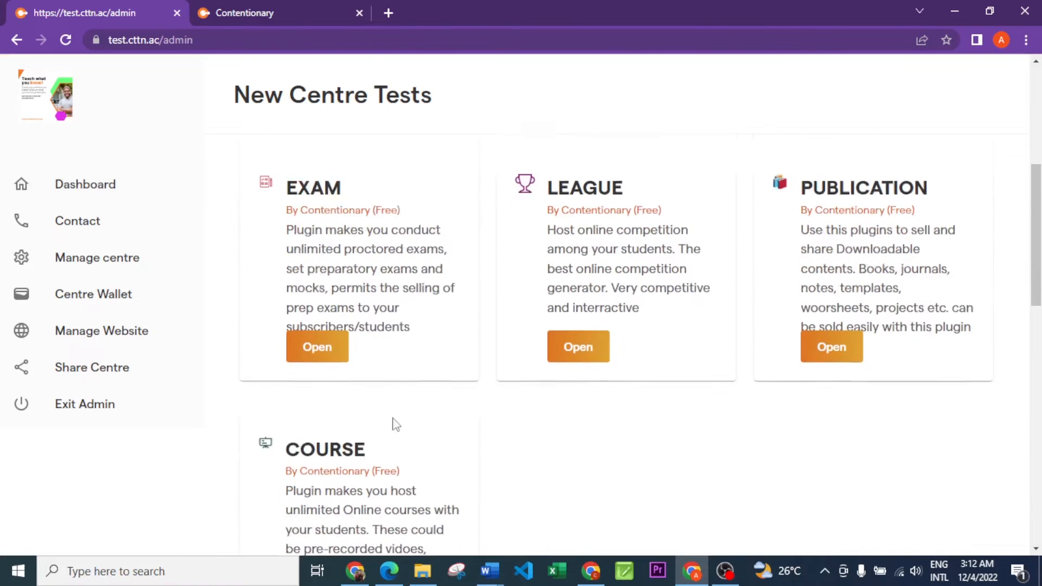
{"action": "left_click", "coordinate": [315, 314]}
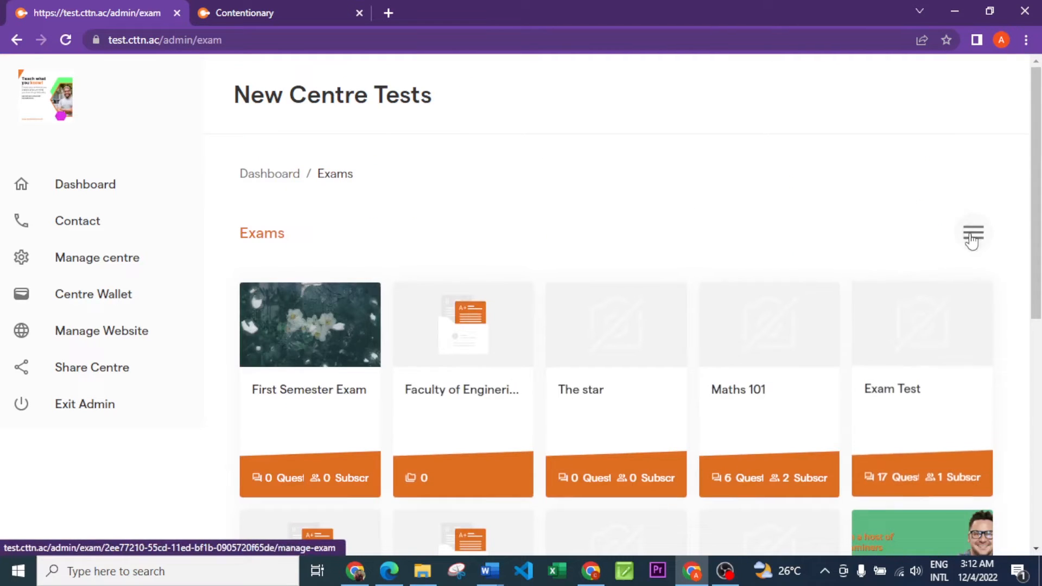
{"action": "left_click", "coordinate": [972, 236]}
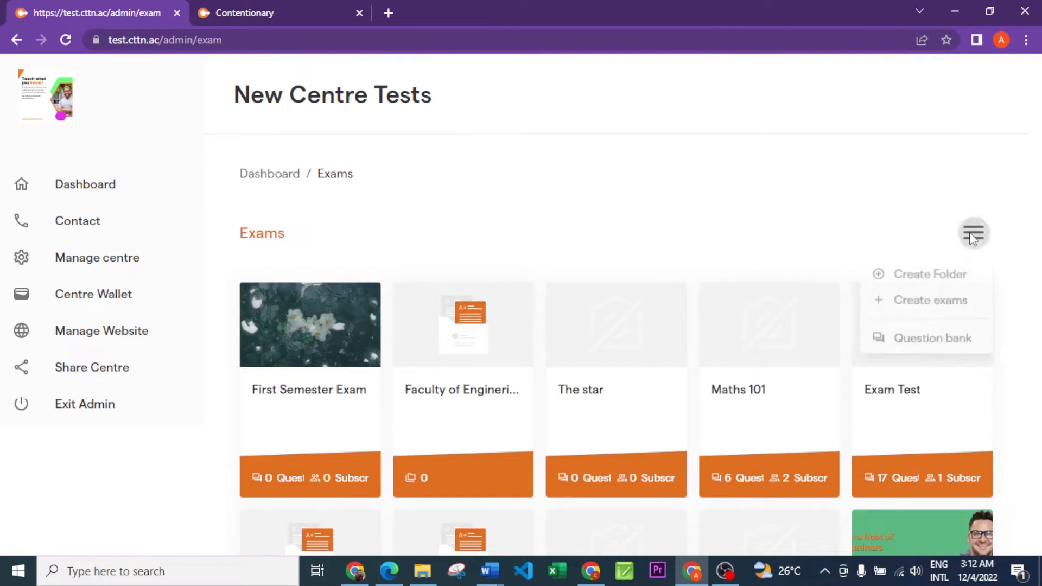
{"action": "left_click", "coordinate": [937, 351]}
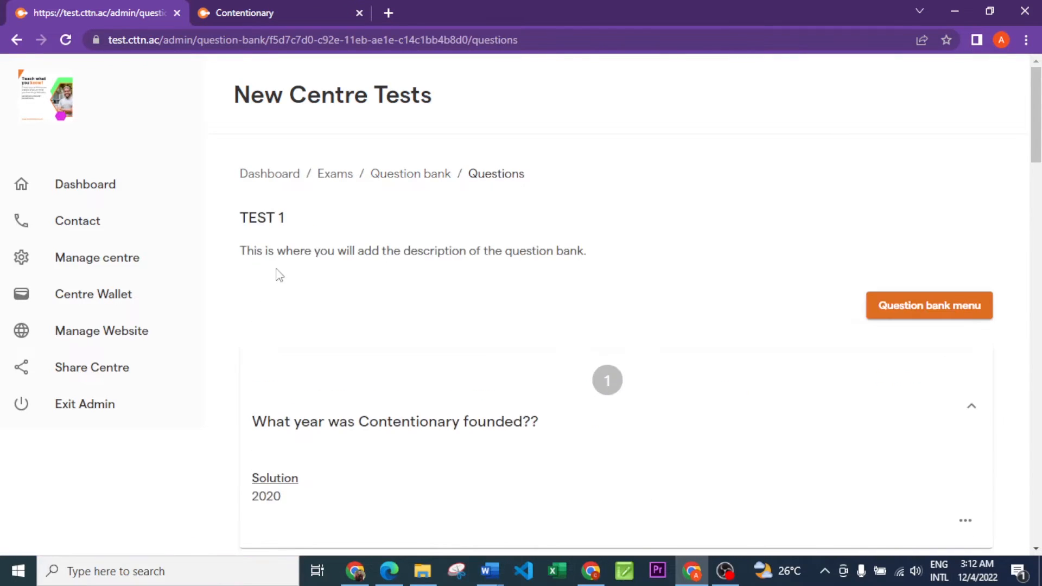
Step: Start a new question in the TEST 1 question bank and set its type to OBJECTIVE
{"action": "left_click", "coordinate": [894, 309]}
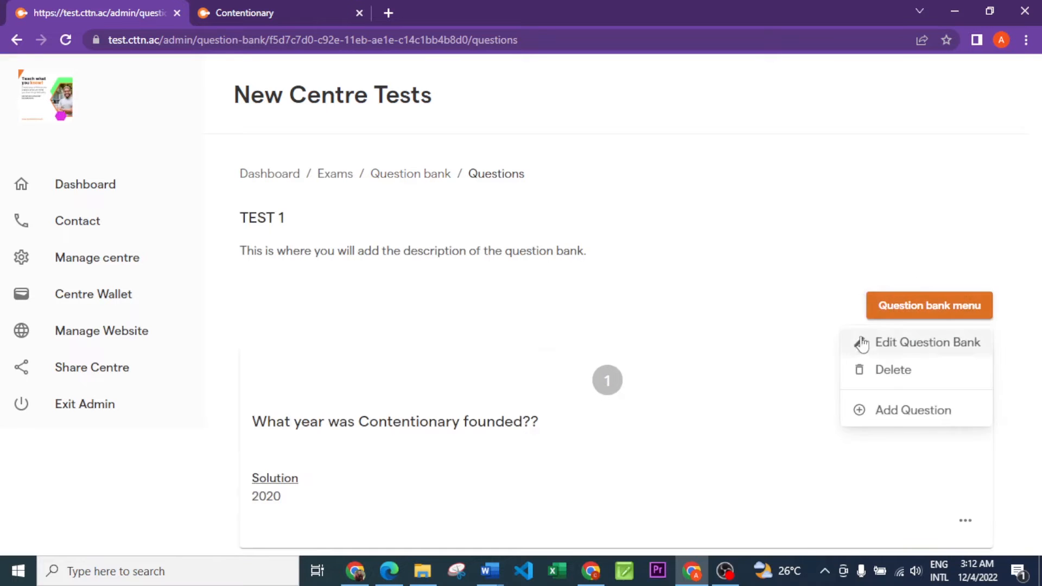
{"action": "left_click", "coordinate": [903, 411]}
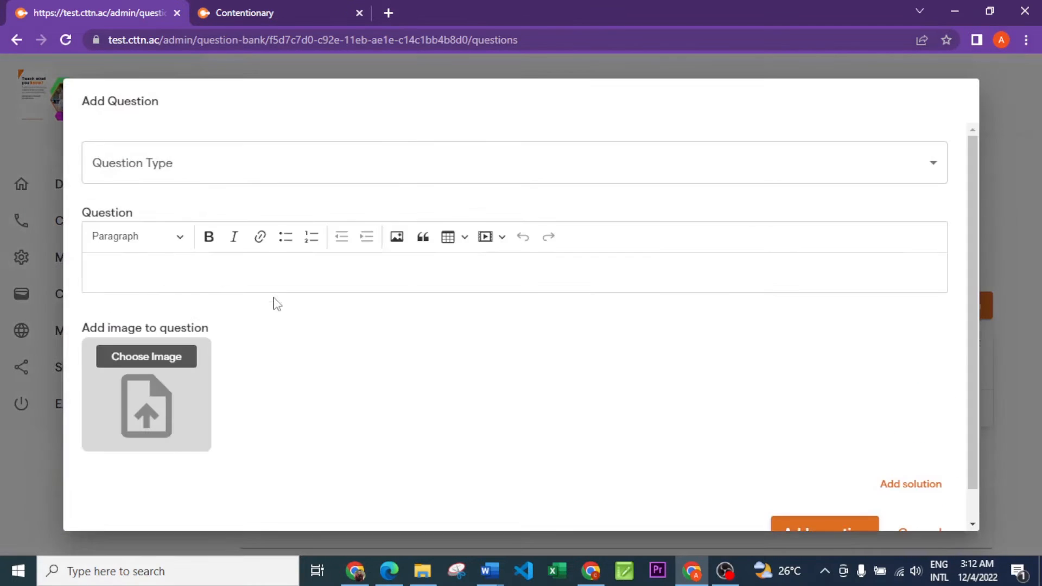
{"action": "left_click", "coordinate": [137, 173]}
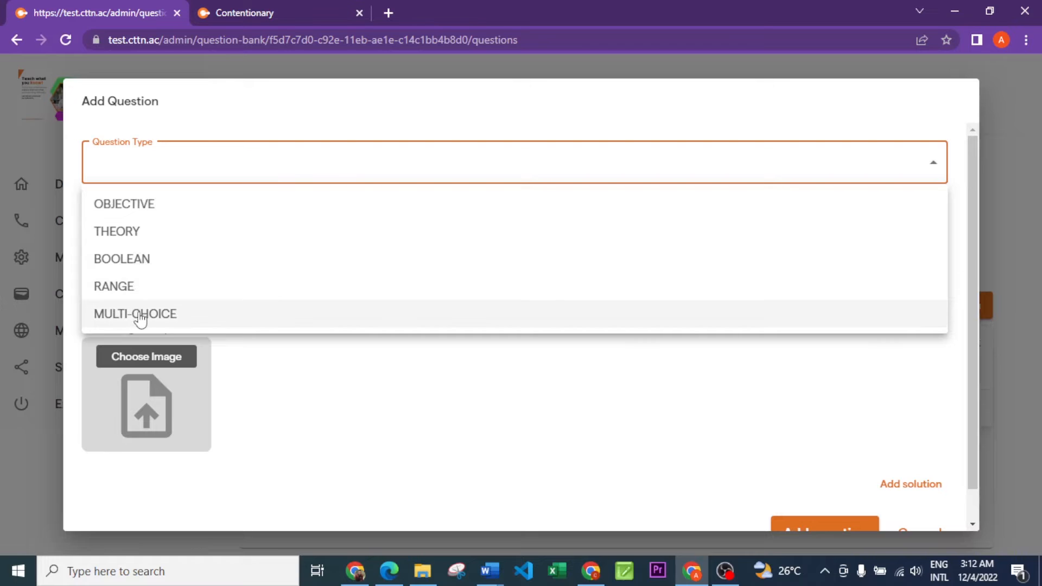
{"action": "left_click", "coordinate": [138, 208]}
Step: Add answer options B and C to the new objective question and review the question form
{"action": "scroll", "coordinate": [227, 207], "scroll_direction": "down", "scroll_amount": 4}
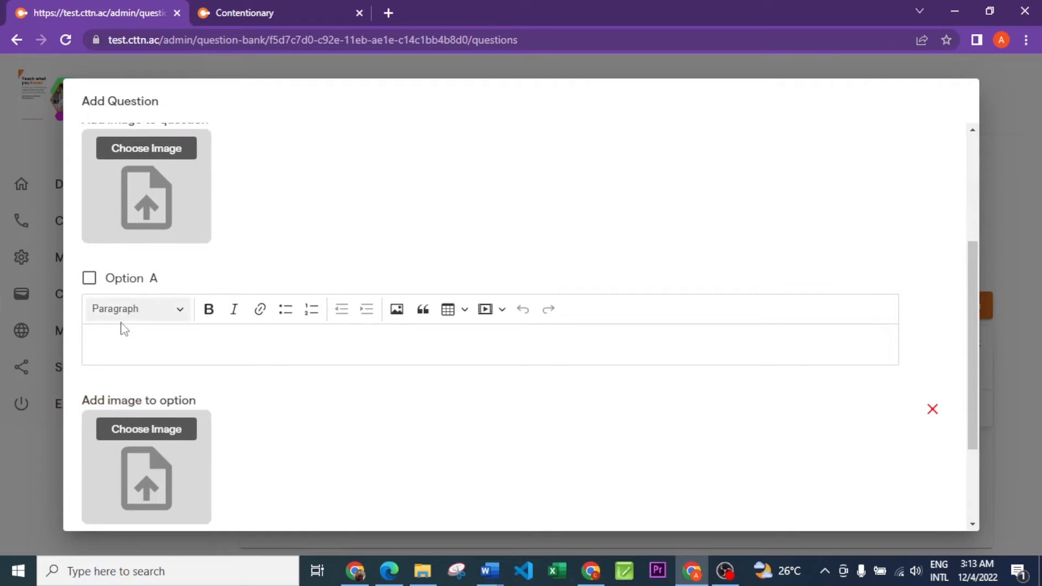
{"action": "scroll", "coordinate": [112, 402], "scroll_direction": "down", "scroll_amount": 3}
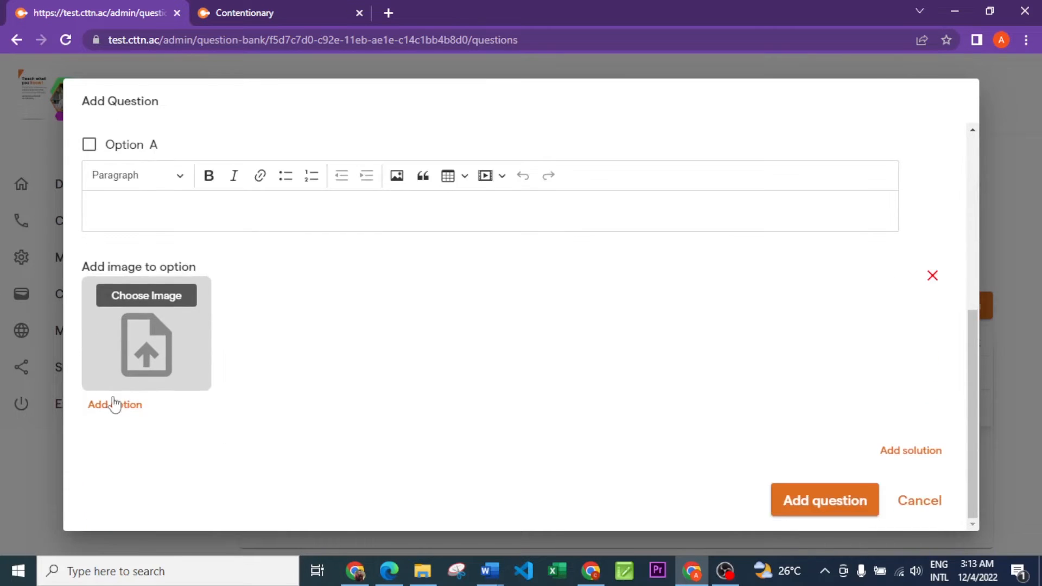
{"action": "left_click", "coordinate": [108, 407]}
{"action": "scroll", "coordinate": [109, 380], "scroll_direction": "down", "scroll_amount": 3}
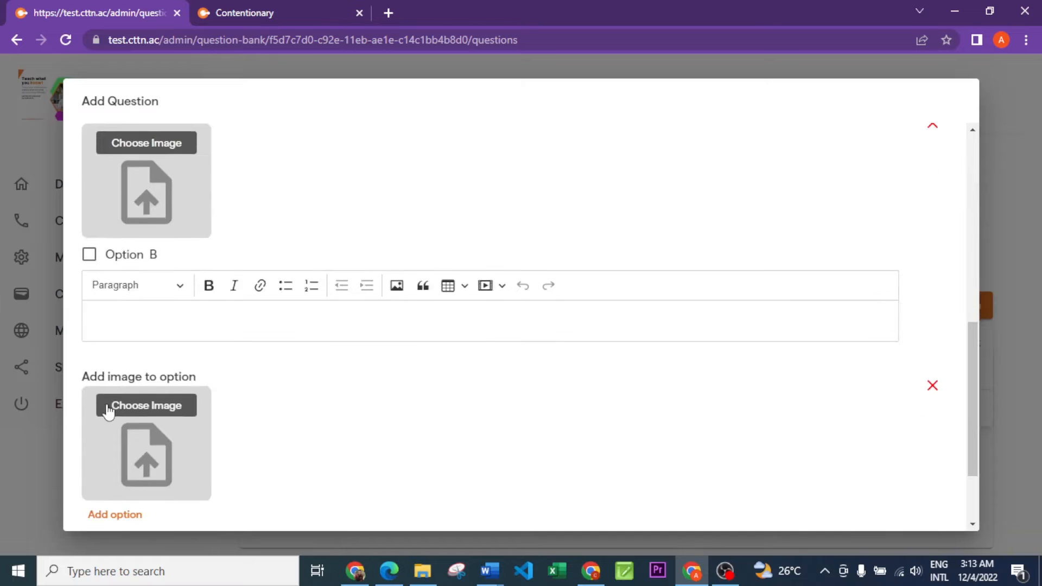
{"action": "left_click", "coordinate": [113, 407]}
{"action": "scroll", "coordinate": [228, 380], "scroll_direction": "up", "scroll_amount": 10}
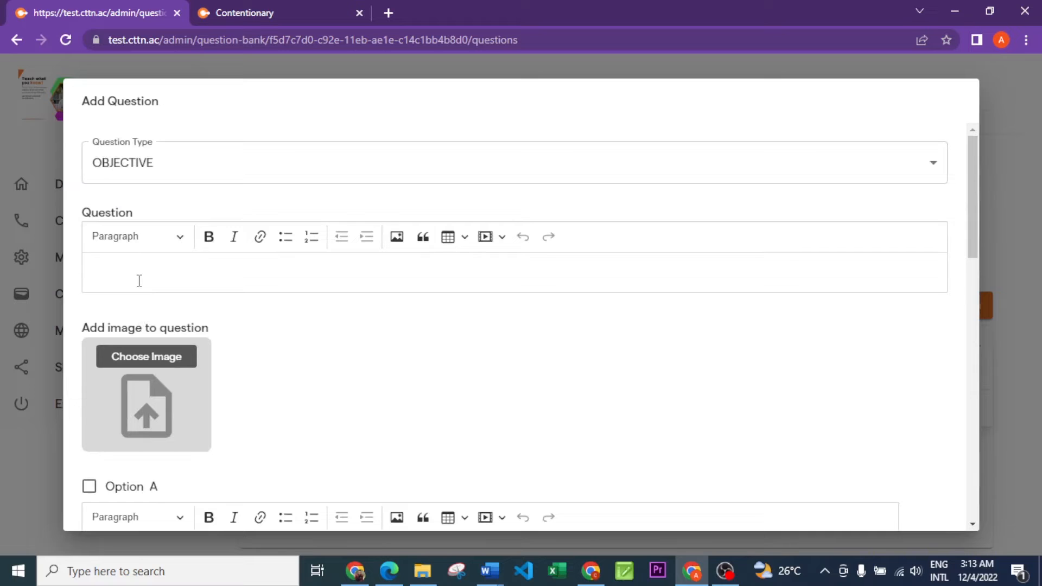
{"action": "scroll", "coordinate": [153, 281], "scroll_direction": "down", "scroll_amount": 3}
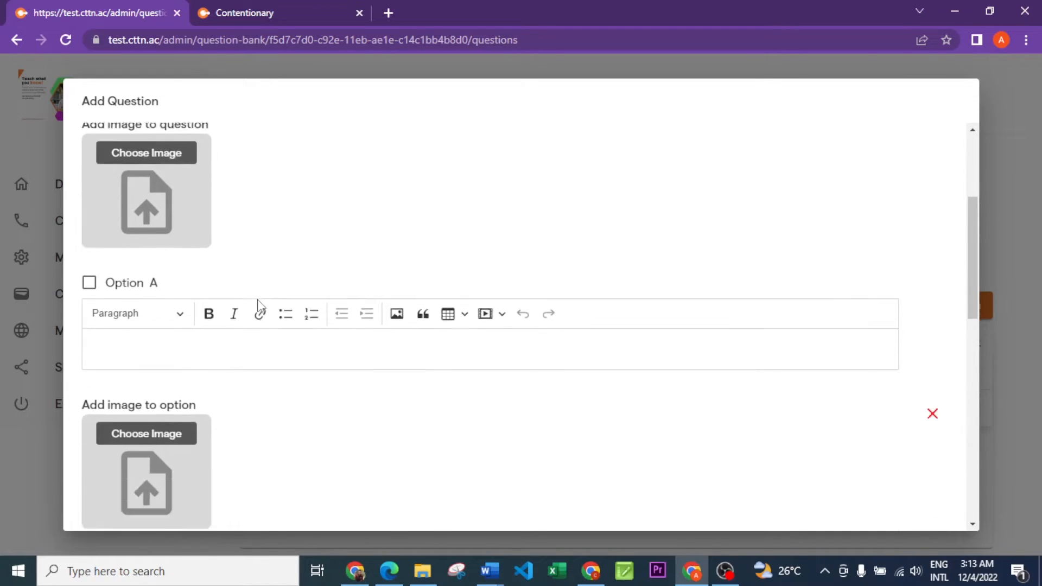
Step: Try marking option B and option A in turn as the correct answer of the objective question
{"action": "scroll", "coordinate": [262, 306], "scroll_direction": "down", "scroll_amount": 2}
{"action": "left_click", "coordinate": [90, 259]}
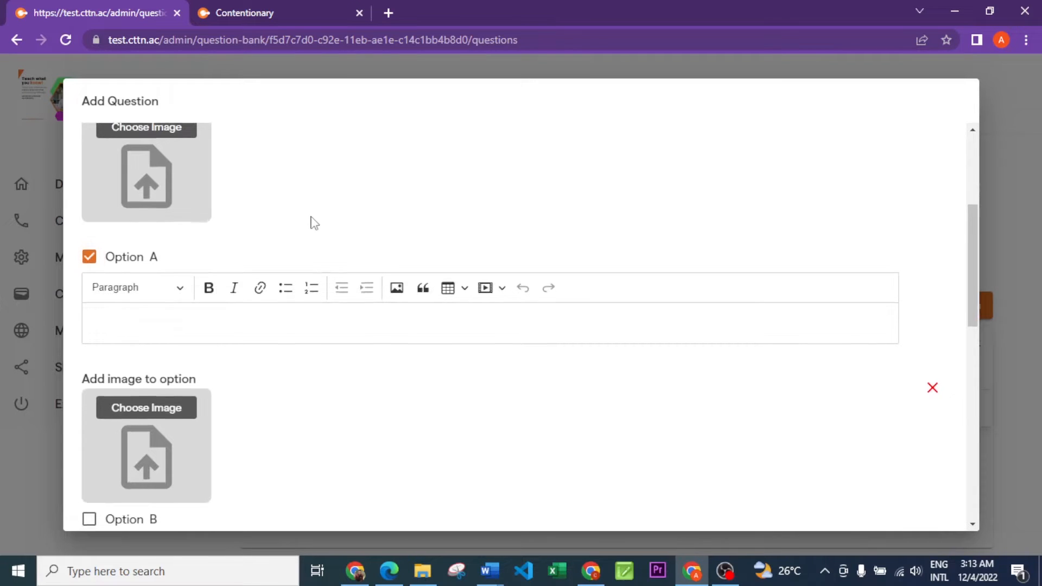
{"action": "scroll", "coordinate": [548, 307], "scroll_direction": "down", "scroll_amount": 3}
{"action": "scroll", "coordinate": [310, 287], "scroll_direction": "up", "scroll_amount": 7}
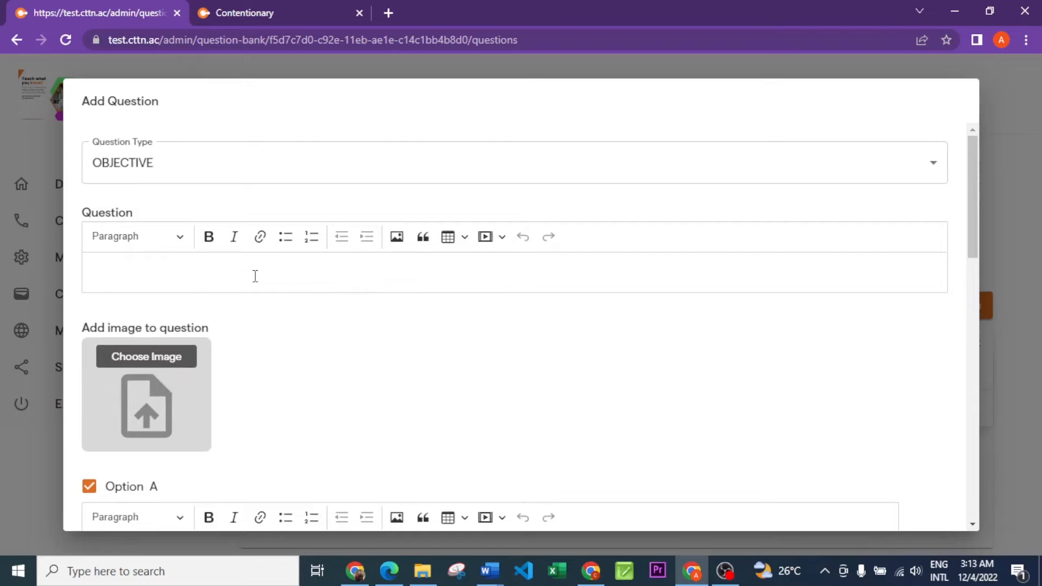
{"action": "scroll", "coordinate": [219, 342], "scroll_direction": "down", "scroll_amount": 6}
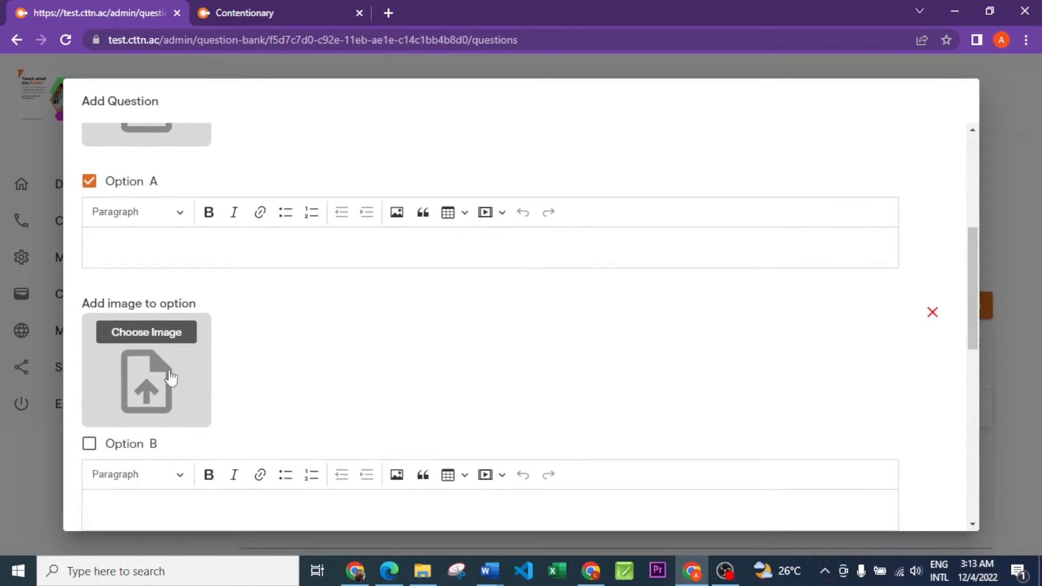
{"action": "left_click", "coordinate": [89, 444]}
{"action": "left_click", "coordinate": [89, 183]}
{"action": "scroll", "coordinate": [231, 433], "scroll_direction": "up", "scroll_amount": 3}
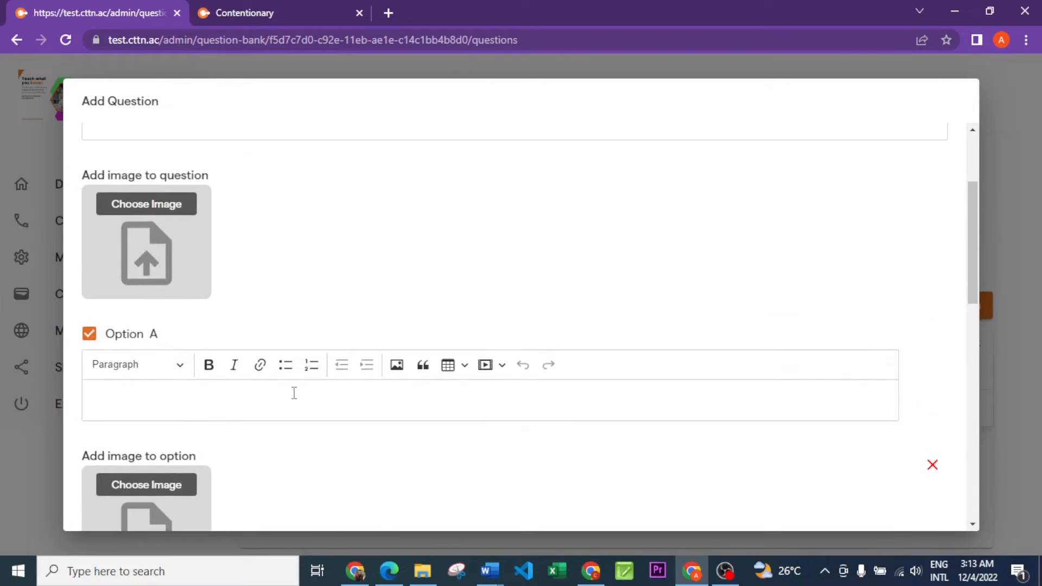
{"action": "scroll", "coordinate": [293, 392], "scroll_direction": "up", "scroll_amount": 3}
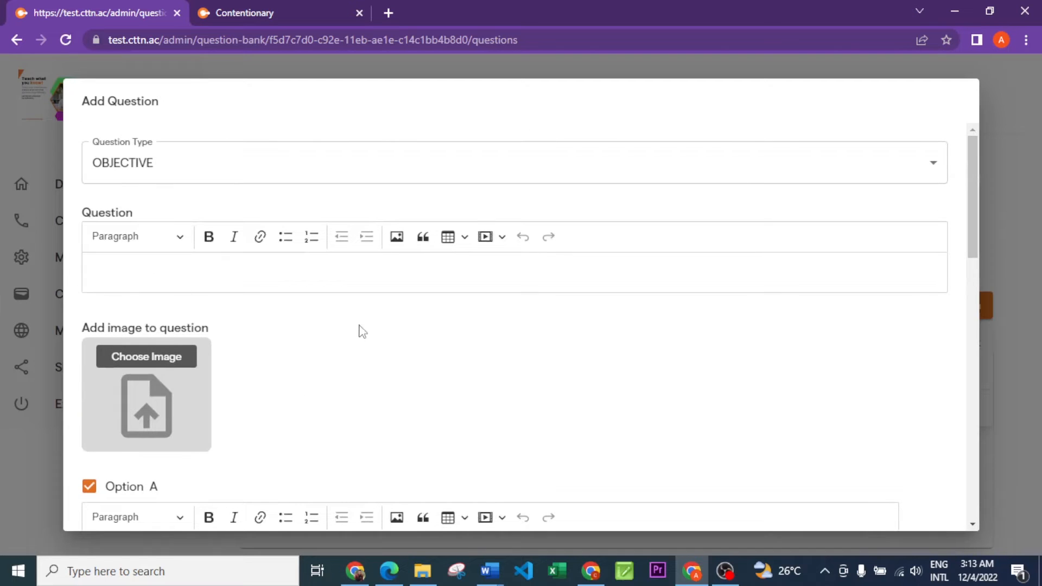
Step: Try the THEORY and BOOLEAN question types, selecting True and False in turn as the boolean answer
{"action": "left_click", "coordinate": [131, 173]}
{"action": "left_click", "coordinate": [129, 235]}
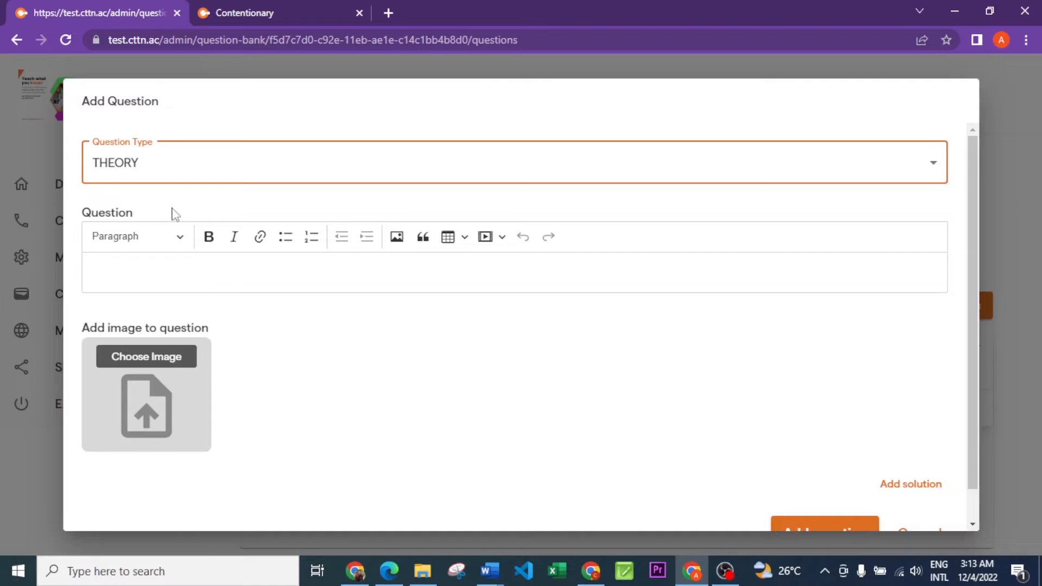
{"action": "left_click", "coordinate": [148, 170]}
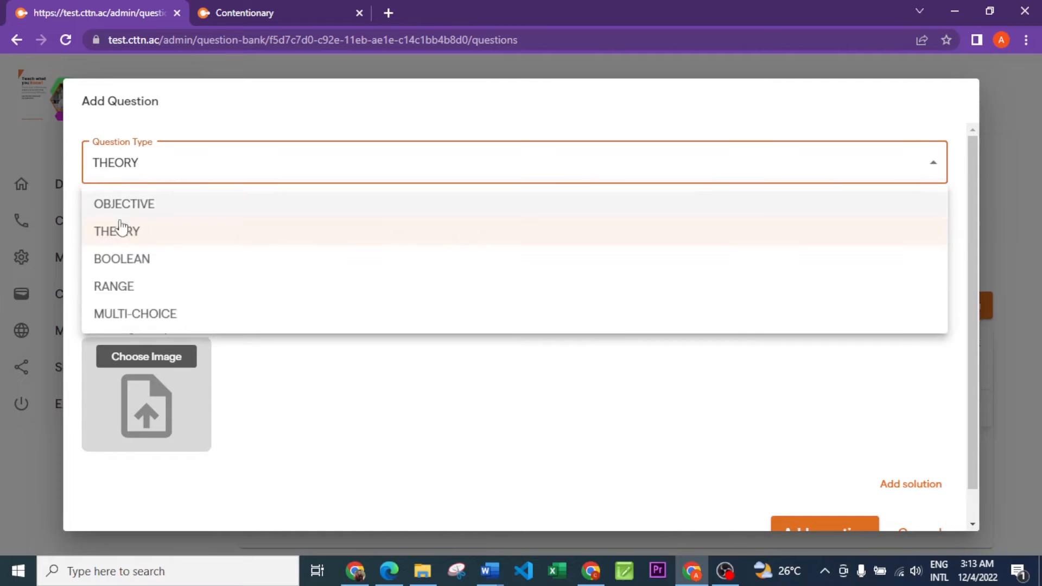
{"action": "left_click", "coordinate": [131, 258]}
{"action": "scroll", "coordinate": [205, 343], "scroll_direction": "down", "scroll_amount": 3}
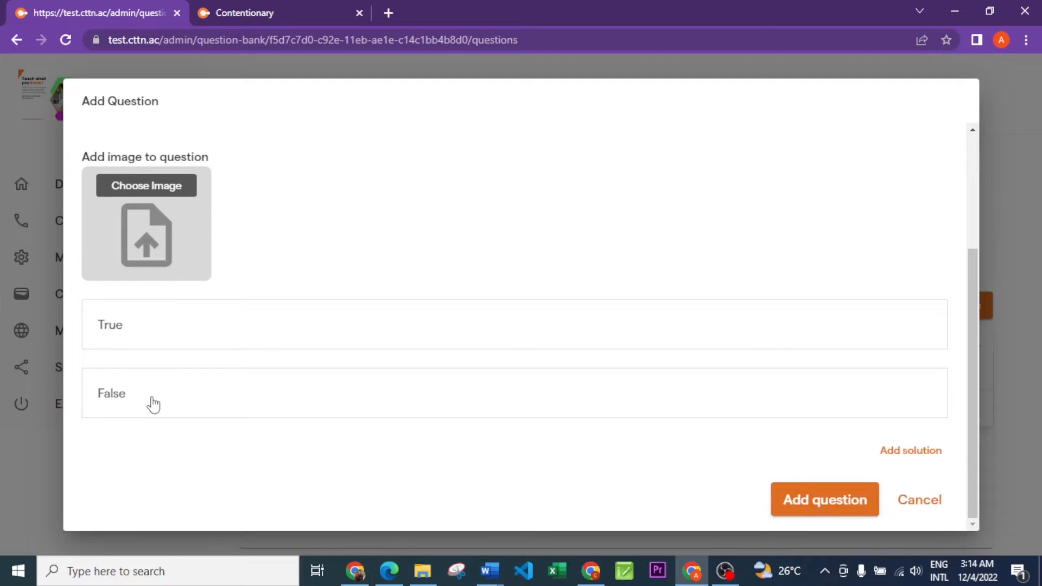
{"action": "scroll", "coordinate": [196, 398], "scroll_direction": "up", "scroll_amount": 3}
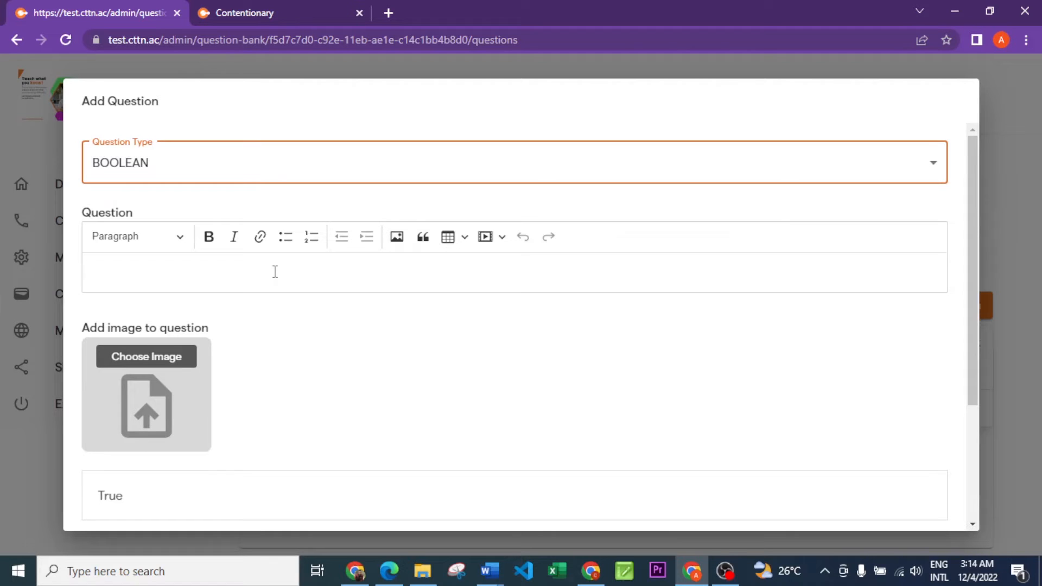
{"action": "scroll", "coordinate": [276, 270], "scroll_direction": "down", "scroll_amount": 3}
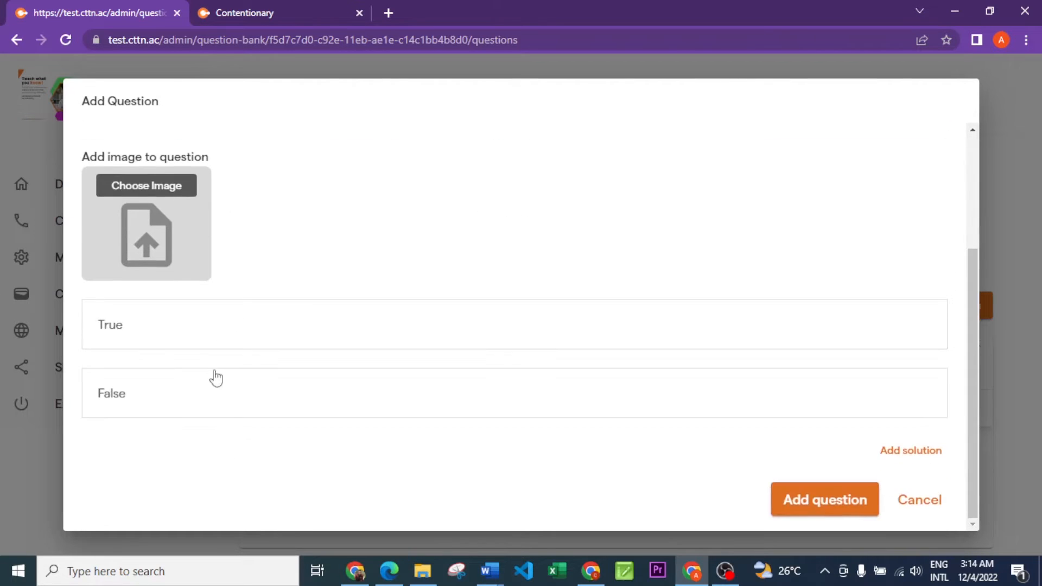
{"action": "left_click", "coordinate": [159, 342]}
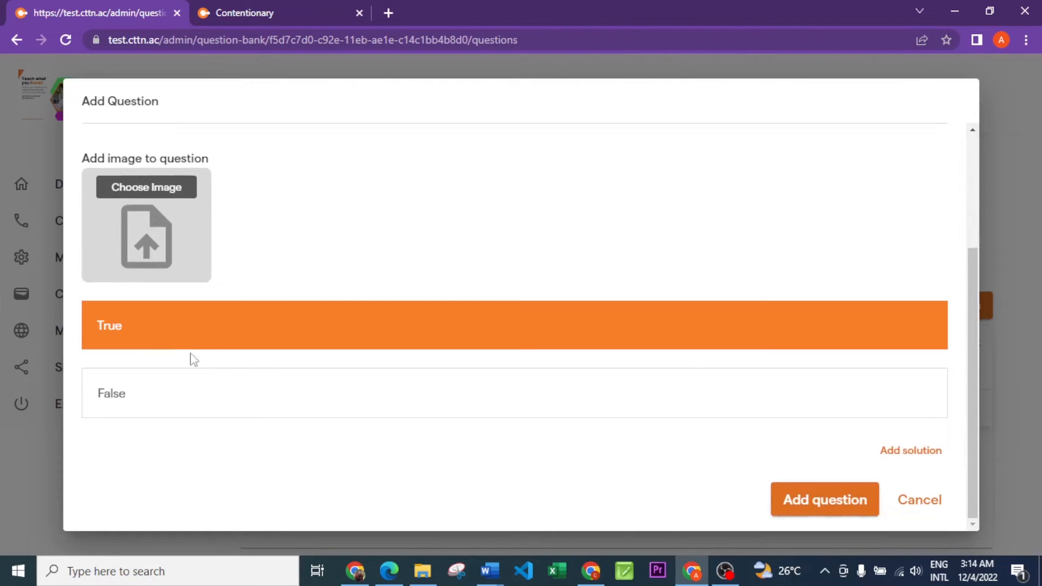
{"action": "left_click", "coordinate": [201, 402]}
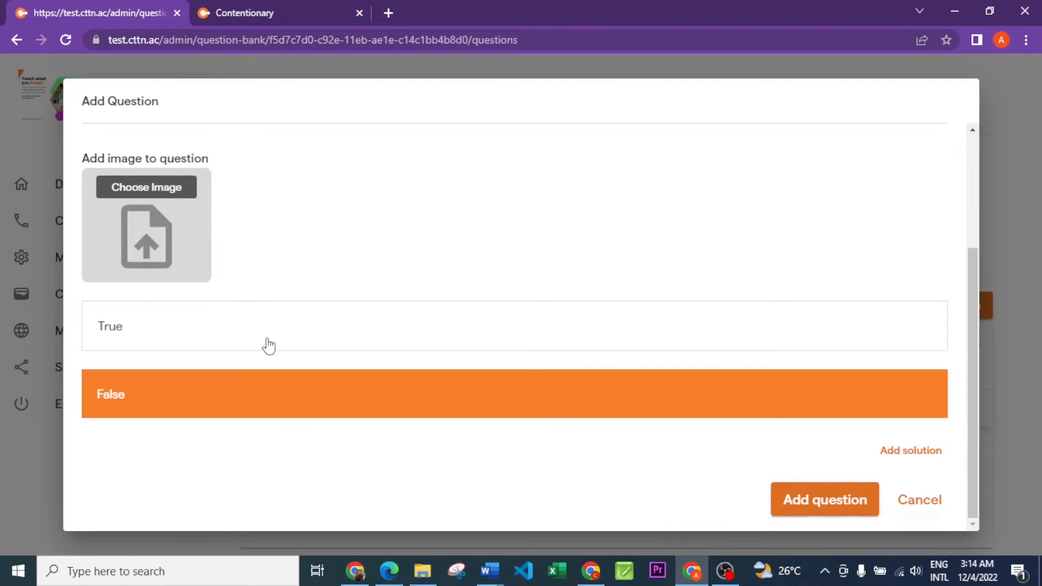
{"action": "scroll", "coordinate": [337, 297], "scroll_direction": "up", "scroll_amount": 3}
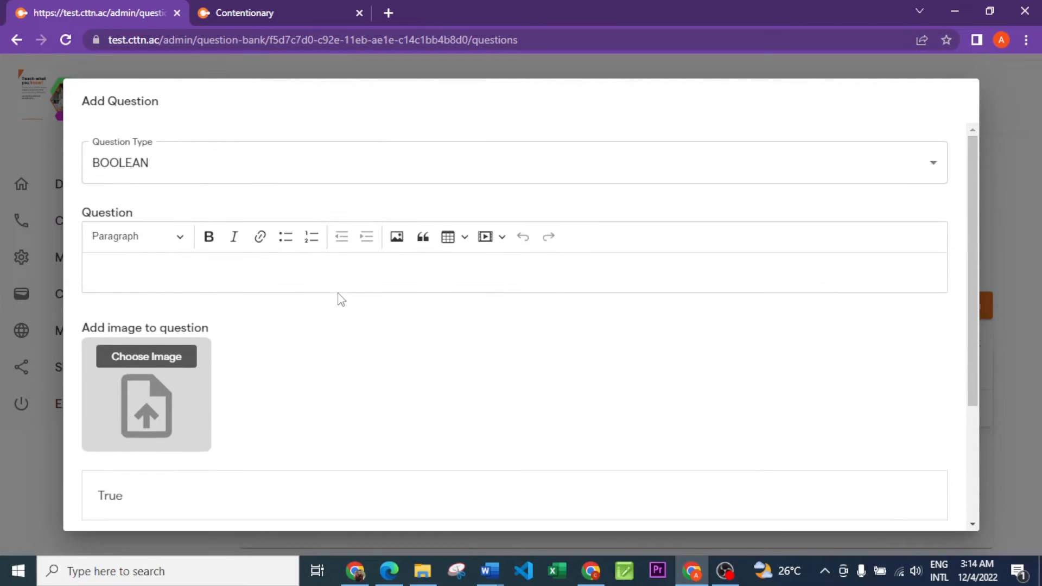
Step: Change the question type to RANGE and look over its minimum and maximum answer fields
{"action": "left_click", "coordinate": [162, 163]}
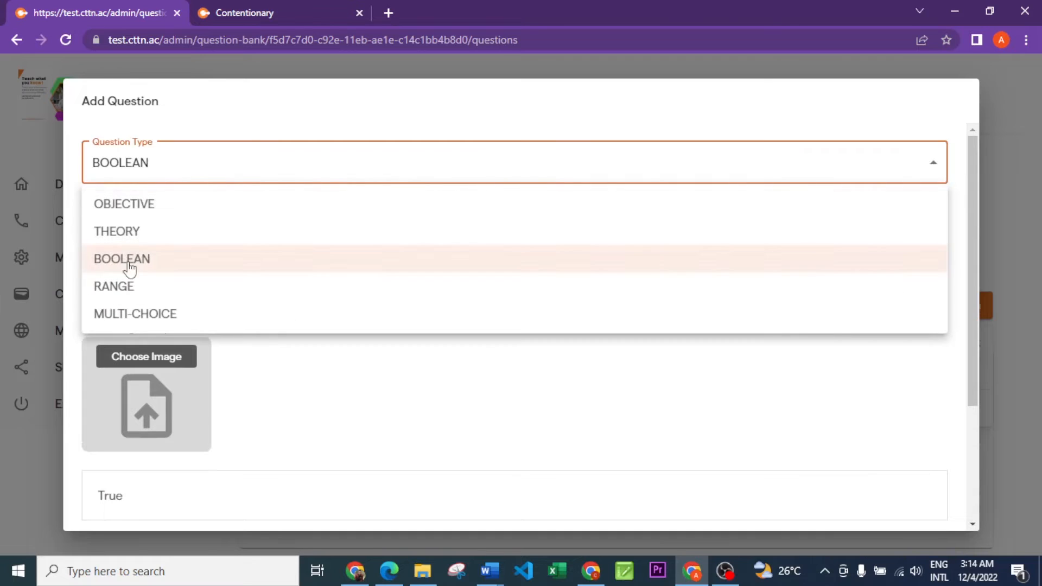
{"action": "left_click", "coordinate": [127, 284]}
{"action": "scroll", "coordinate": [269, 277], "scroll_direction": "down", "scroll_amount": 3}
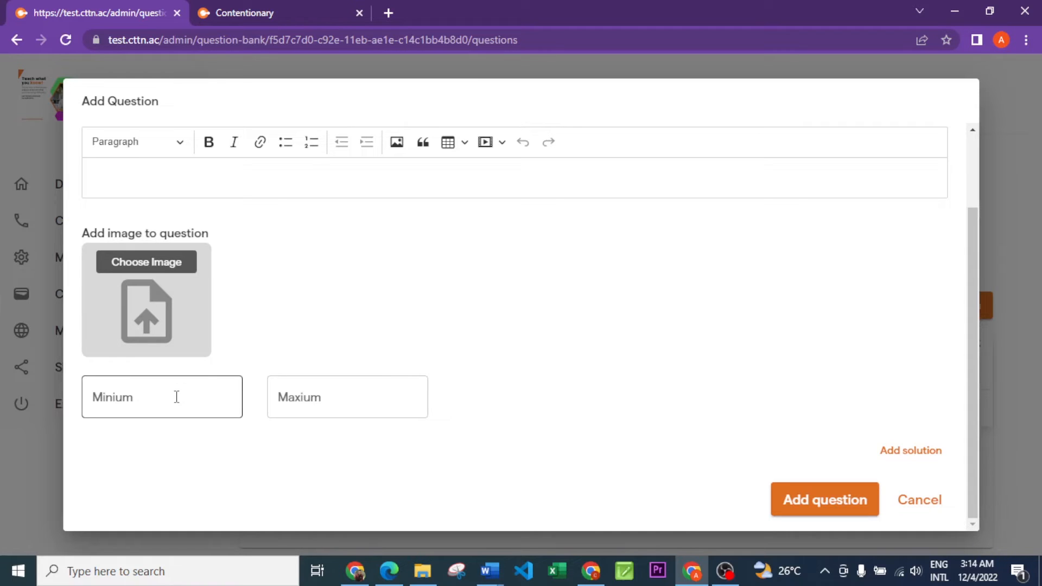
{"action": "scroll", "coordinate": [163, 232], "scroll_direction": "up", "scroll_amount": 2}
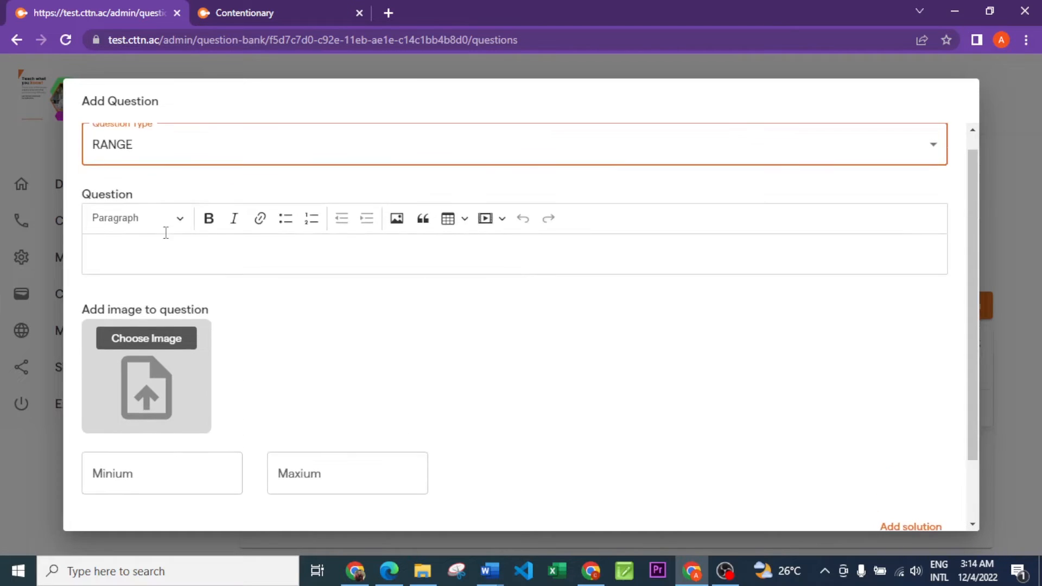
Step: Try a MULTI-CHOICE question with options A and B both marked correct, and close the form without adding the question
{"action": "left_click", "coordinate": [163, 158]}
{"action": "left_click", "coordinate": [135, 295]}
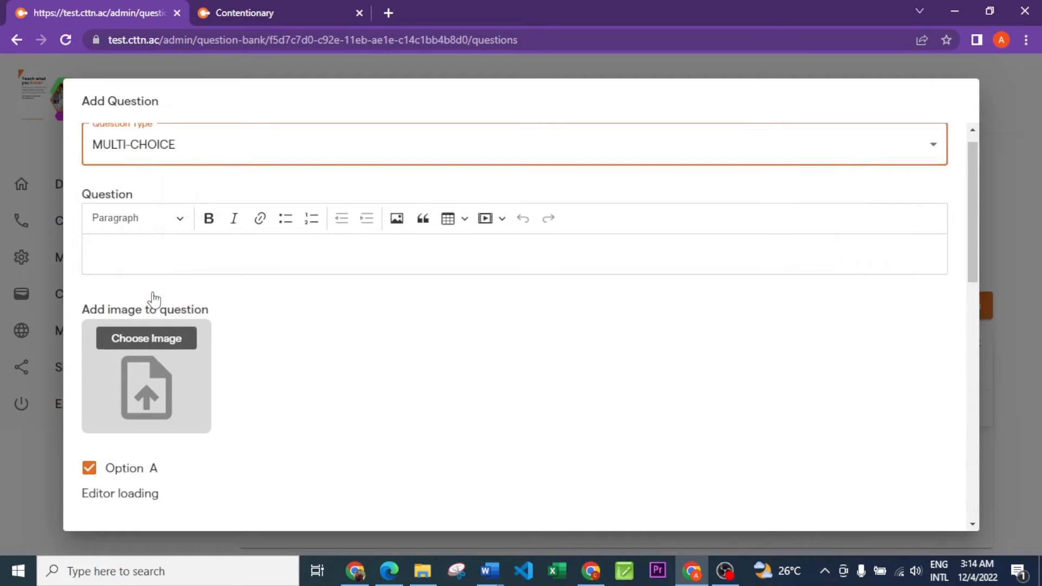
{"action": "scroll", "coordinate": [152, 301], "scroll_direction": "down", "scroll_amount": 8}
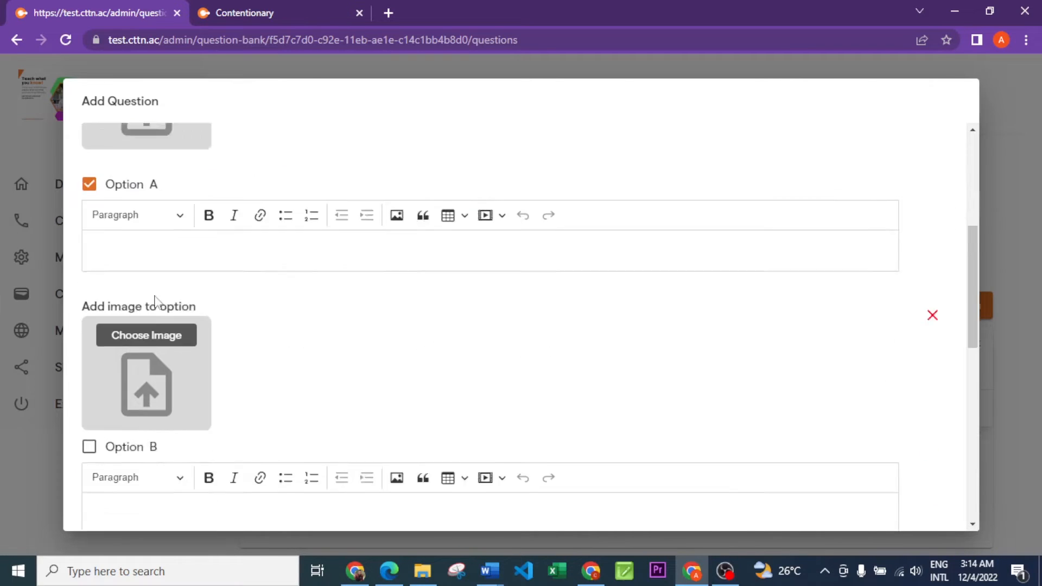
{"action": "scroll", "coordinate": [158, 325], "scroll_direction": "up", "scroll_amount": 6}
{"action": "scroll", "coordinate": [135, 309], "scroll_direction": "down", "scroll_amount": 4}
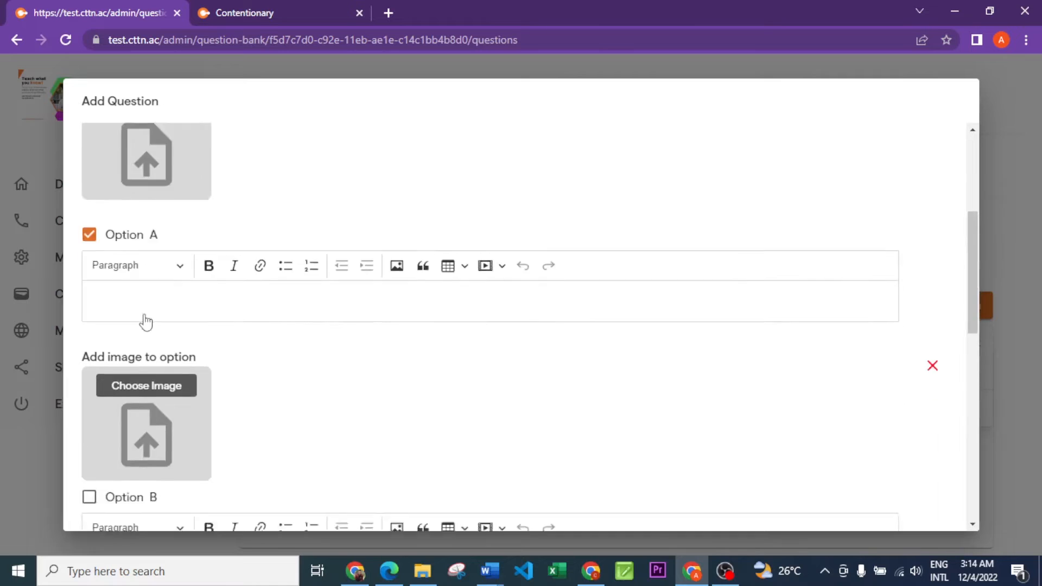
{"action": "left_click", "coordinate": [90, 349]}
{"action": "scroll", "coordinate": [271, 363], "scroll_direction": "up", "scroll_amount": 1}
{"action": "scroll", "coordinate": [272, 364], "scroll_direction": "up", "scroll_amount": 1}
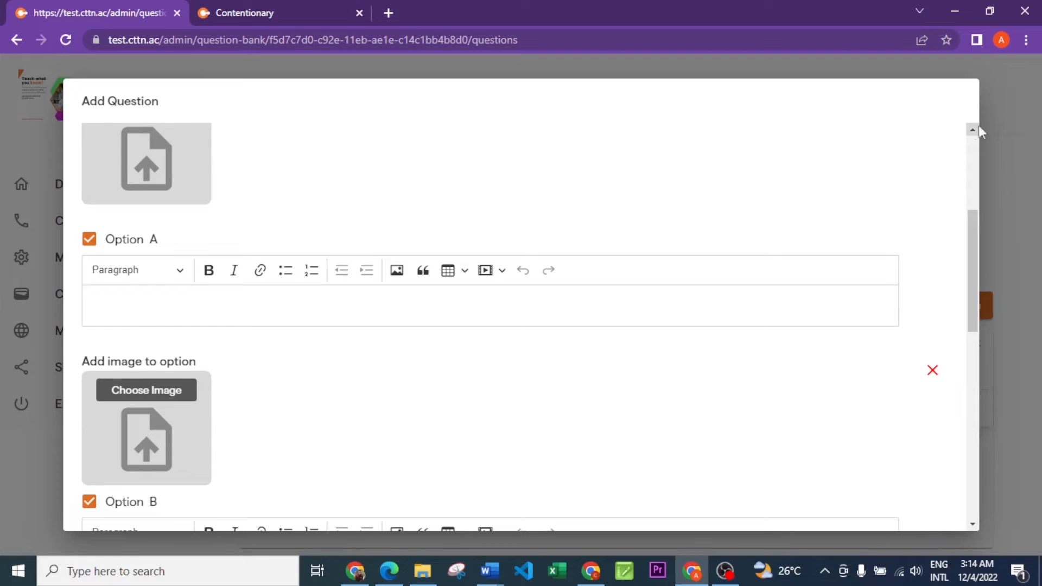
{"action": "left_click", "coordinate": [1002, 152]}
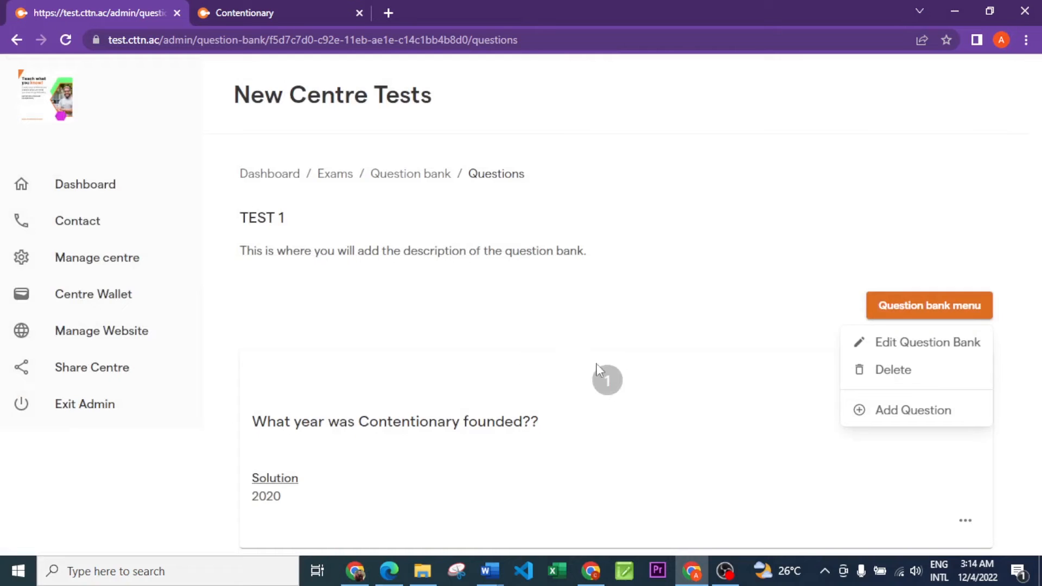
{"action": "left_click", "coordinate": [753, 230]}
Step: Examine the existing questions in the TEST 1 bank, expanding questions 4 and 7 to inspect their answer options
{"action": "scroll", "coordinate": [709, 286], "scroll_direction": "down", "scroll_amount": 8}
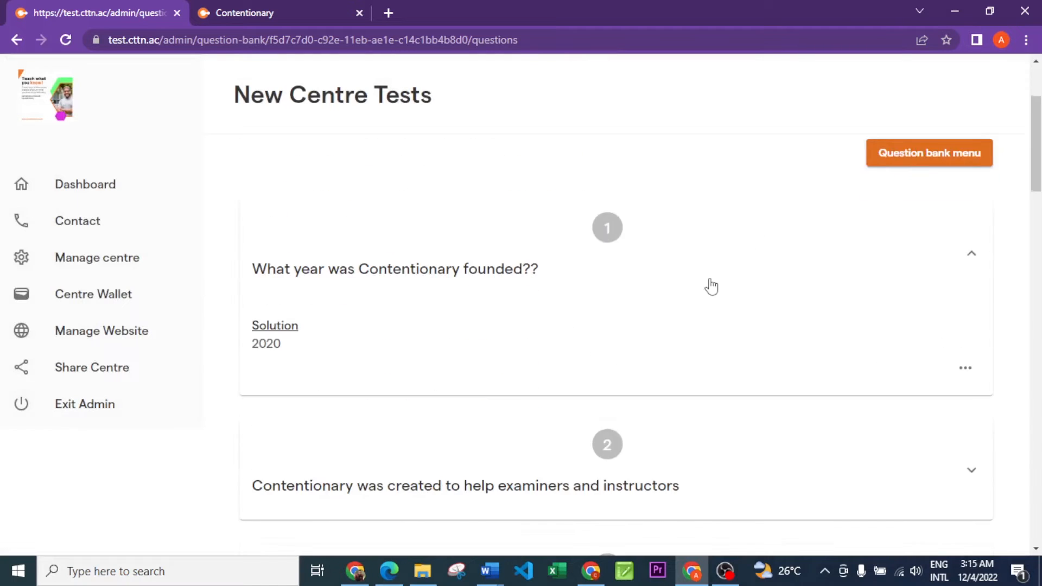
{"action": "scroll", "coordinate": [691, 297], "scroll_direction": "up", "scroll_amount": 2}
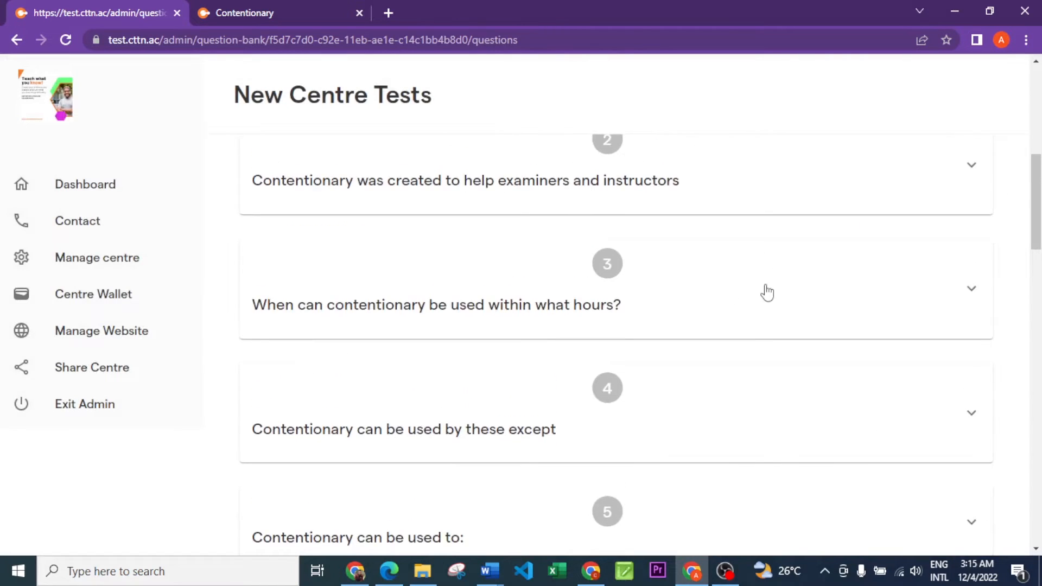
{"action": "scroll", "coordinate": [619, 295], "scroll_direction": "down", "scroll_amount": 1}
{"action": "scroll", "coordinate": [495, 286], "scroll_direction": "down", "scroll_amount": 5}
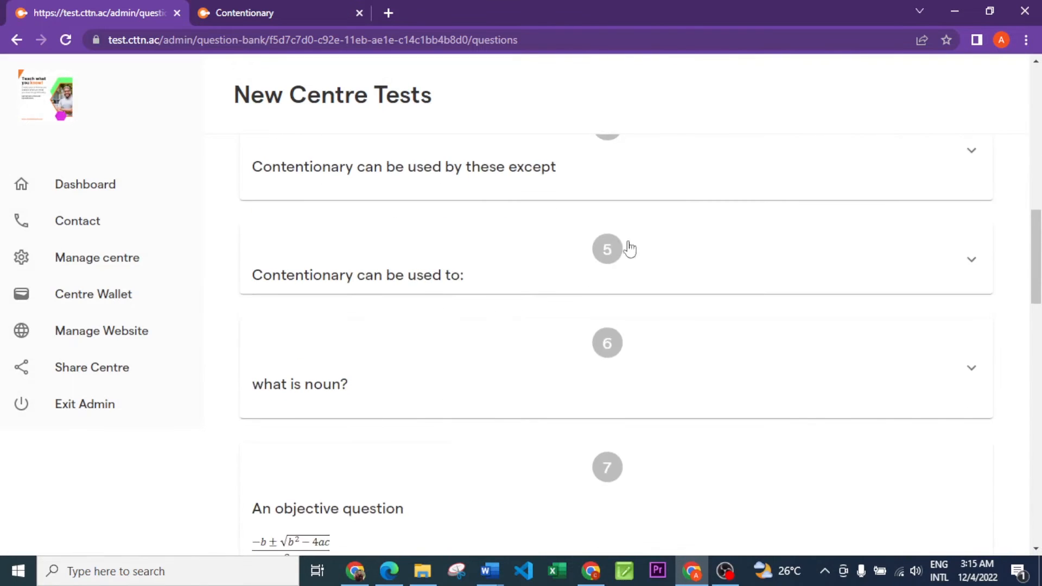
{"action": "left_click", "coordinate": [638, 179]}
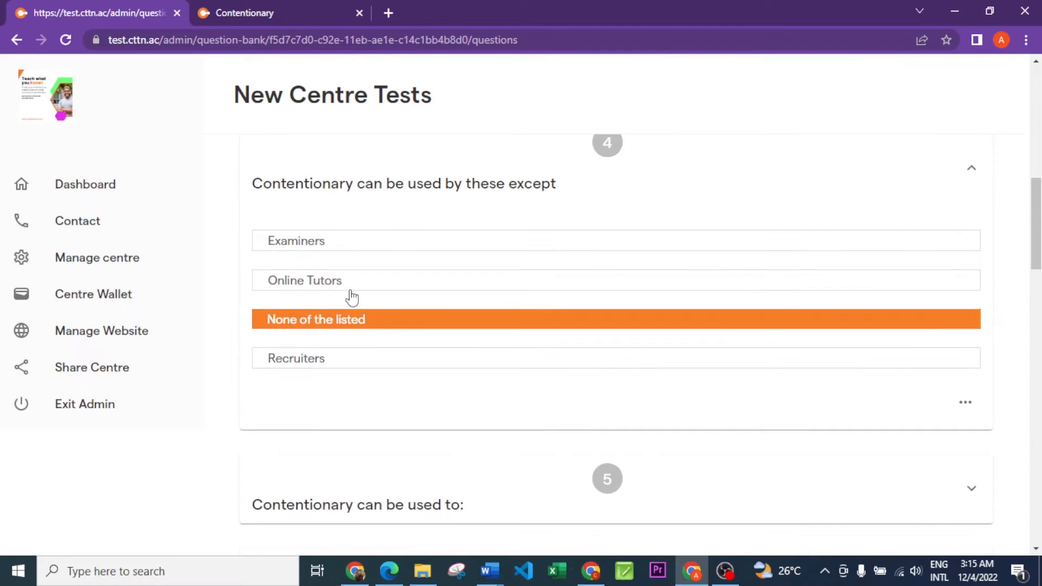
{"action": "scroll", "coordinate": [350, 298], "scroll_direction": "down", "scroll_amount": 5}
{"action": "scroll", "coordinate": [386, 237], "scroll_direction": "down", "scroll_amount": 5}
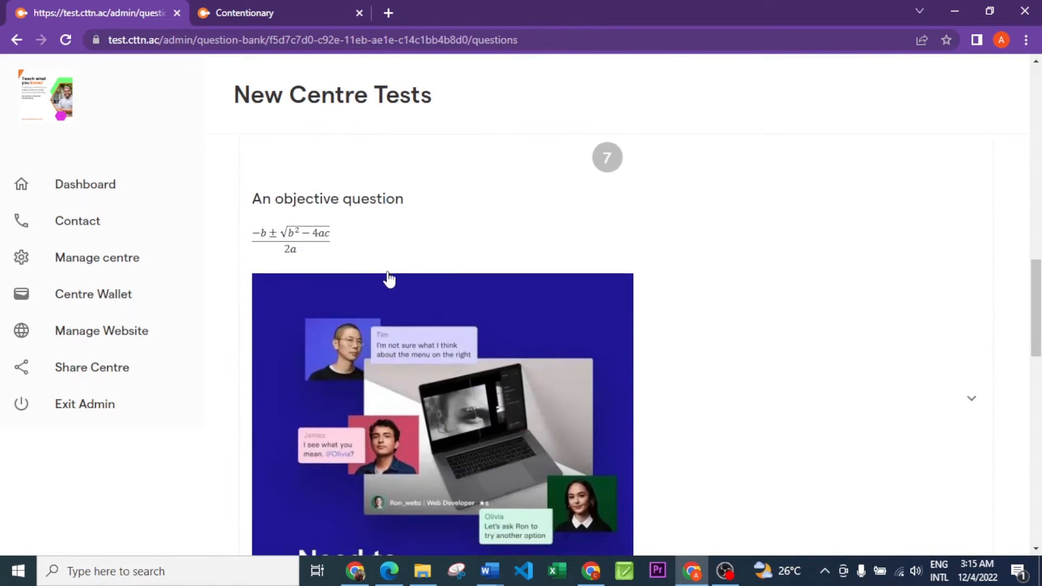
{"action": "scroll", "coordinate": [424, 264], "scroll_direction": "down", "scroll_amount": 5}
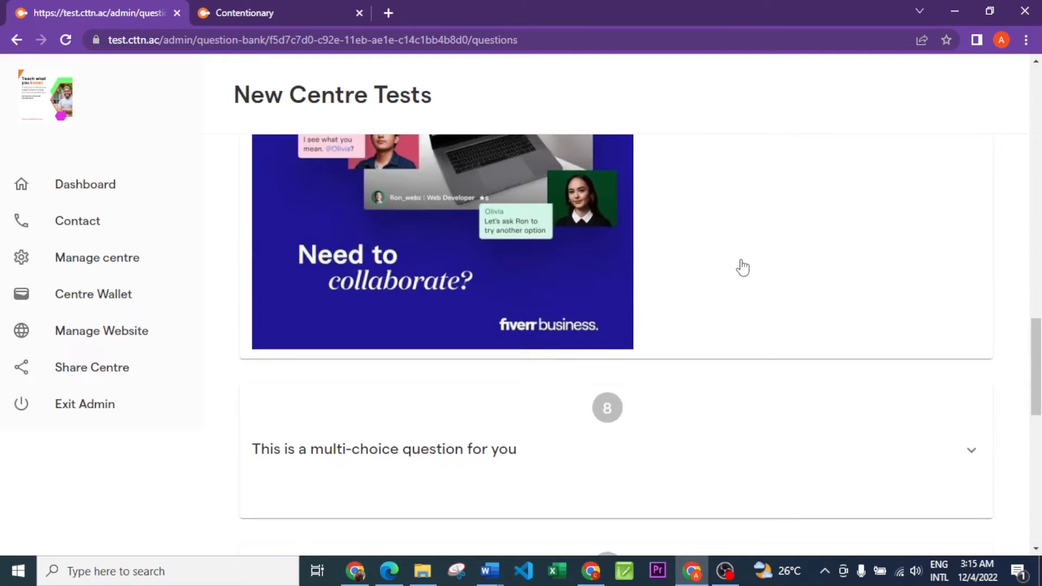
{"action": "left_click", "coordinate": [740, 265]}
{"action": "scroll", "coordinate": [365, 351], "scroll_direction": "down", "scroll_amount": 3}
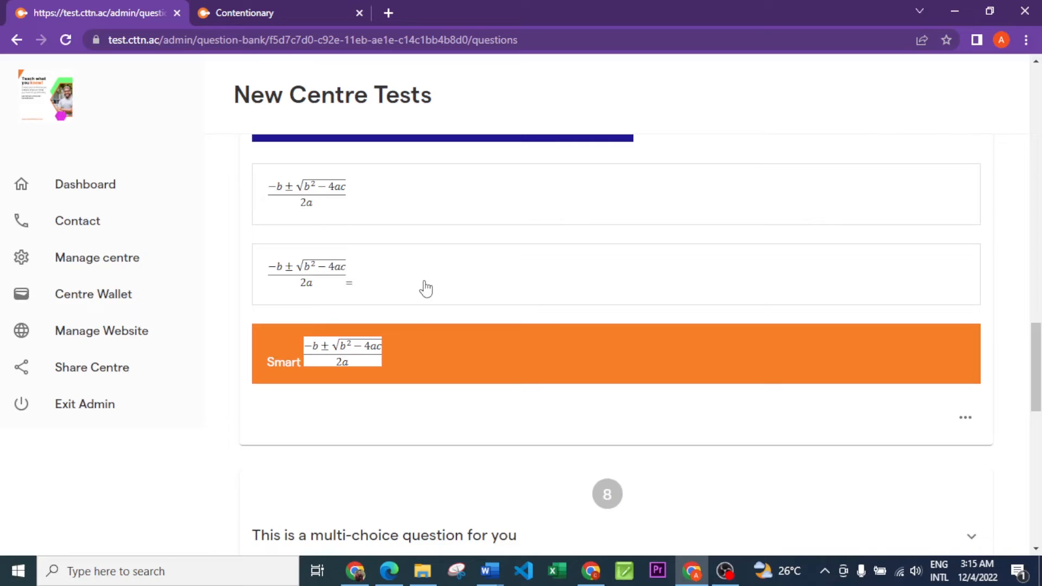
{"action": "scroll", "coordinate": [425, 288], "scroll_direction": "down", "scroll_amount": 4}
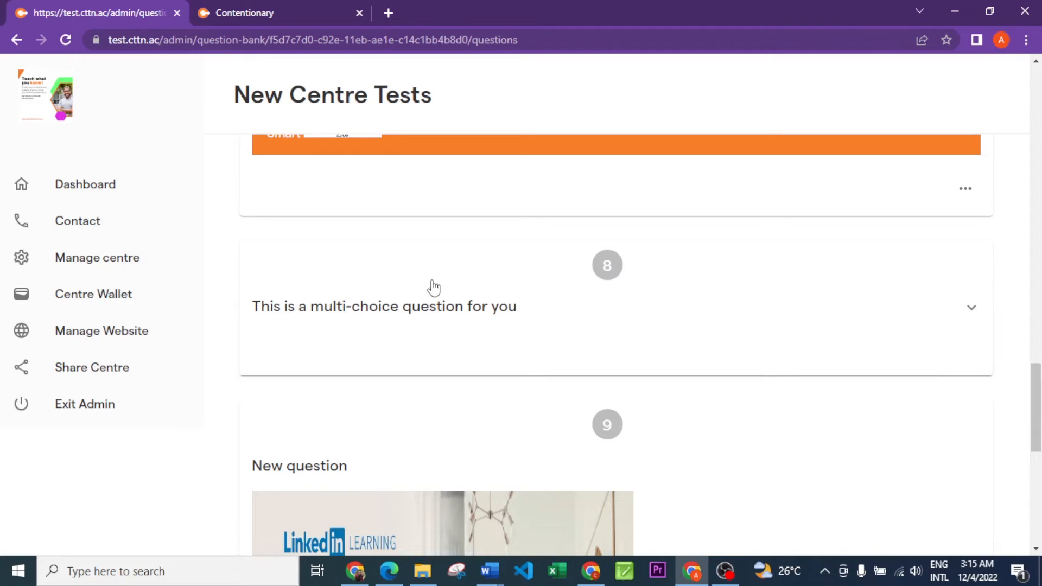
Step: Return to the exams list and open the question assignment page of First Semester Exam
{"action": "left_click", "coordinate": [12, 41]}
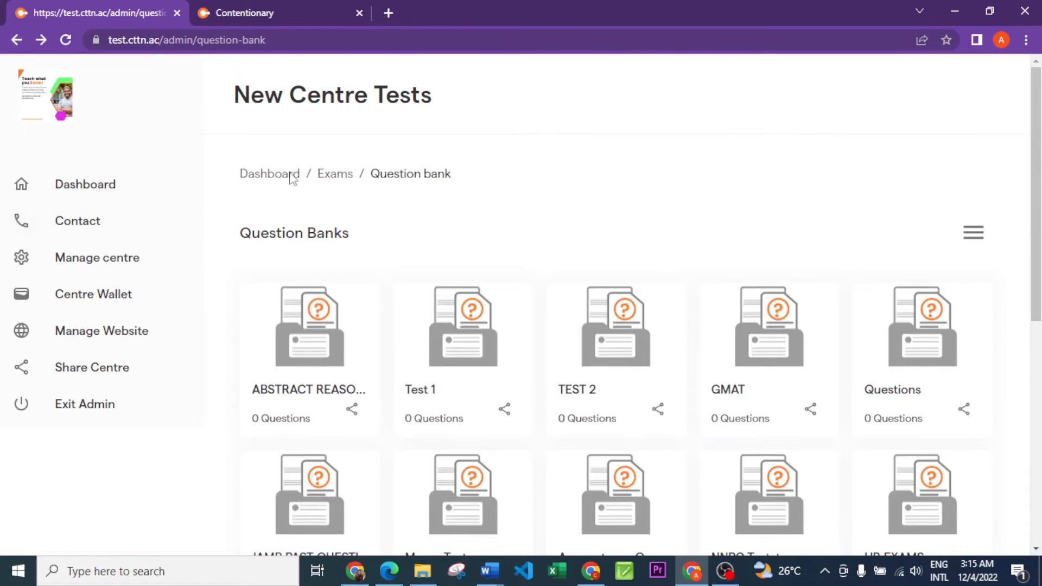
{"action": "left_click", "coordinate": [344, 178]}
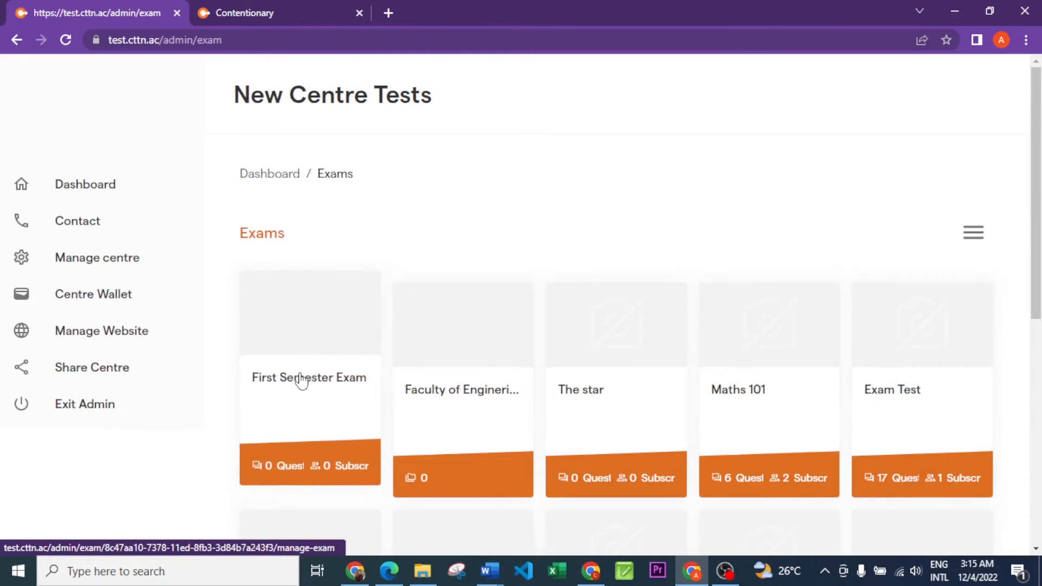
{"action": "left_click", "coordinate": [301, 379]}
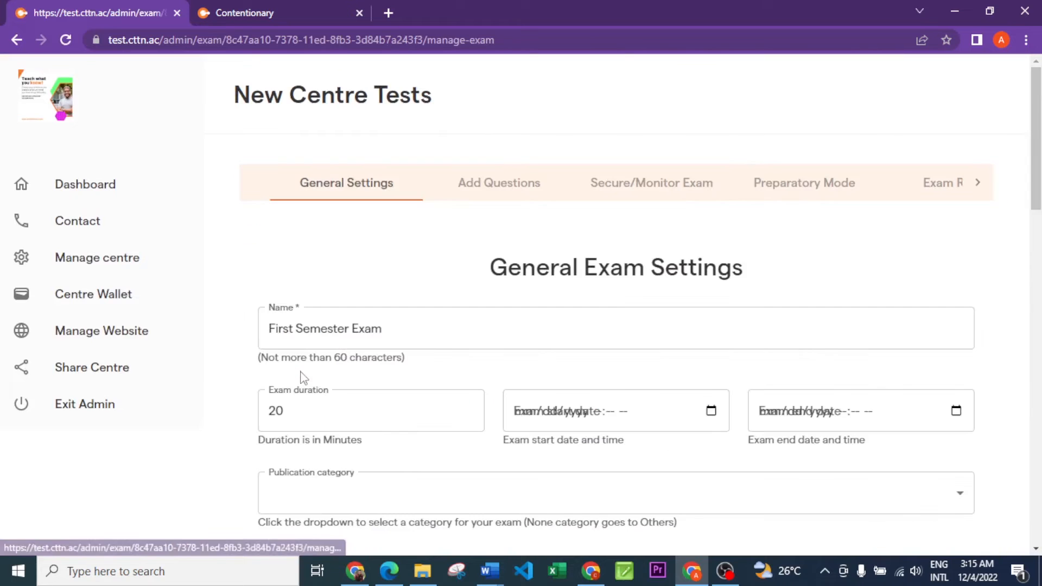
{"action": "left_click", "coordinate": [482, 187]}
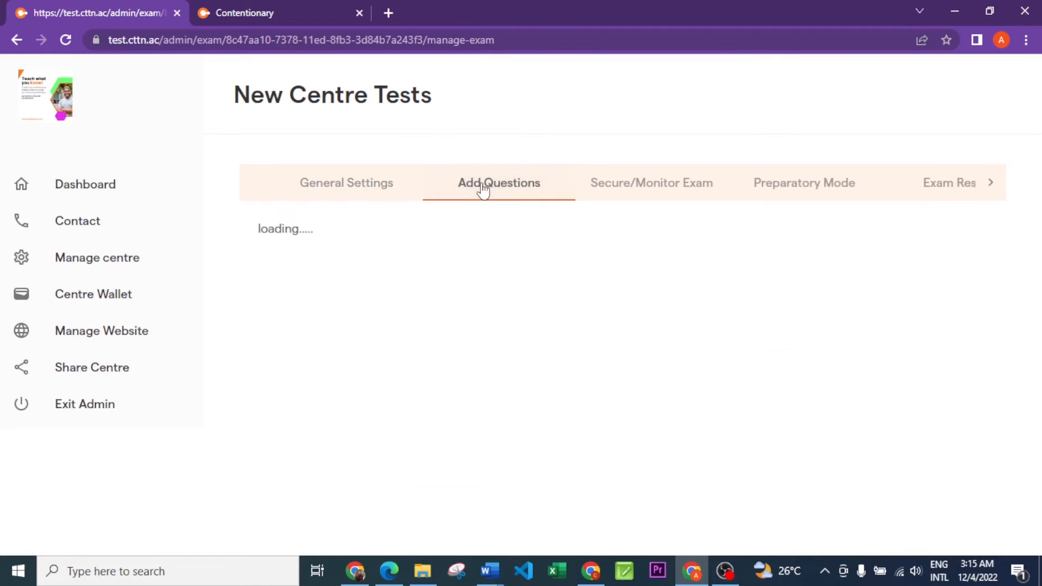
{"action": "scroll", "coordinate": [481, 189], "scroll_direction": "down", "scroll_amount": 1}
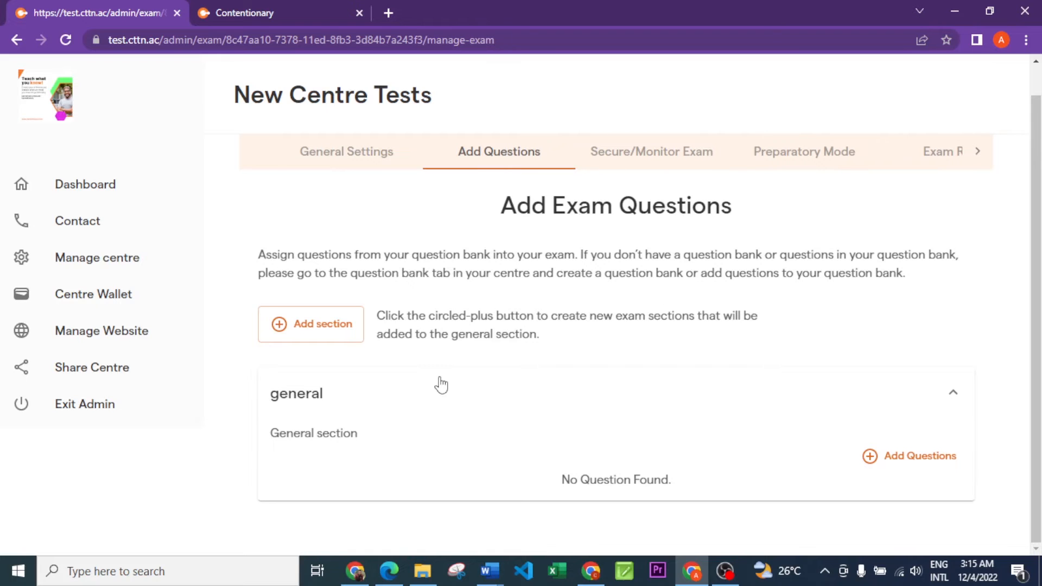
Step: Create a new exam section named Section B with the description "Section B"
{"action": "left_click", "coordinate": [315, 335]}
{"action": "left_click", "coordinate": [347, 249]}
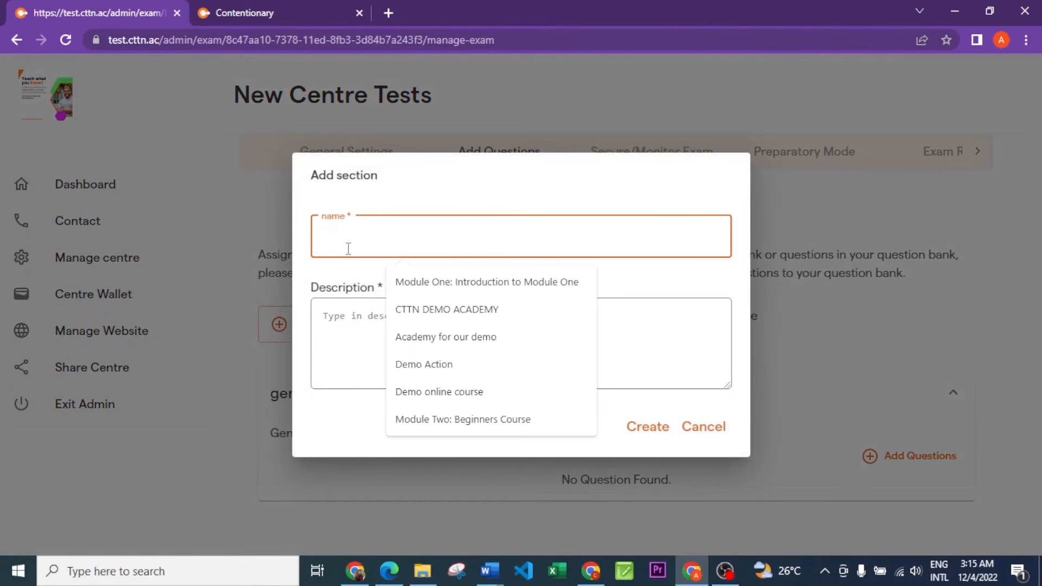
{"action": "type", "text": "Sec"}
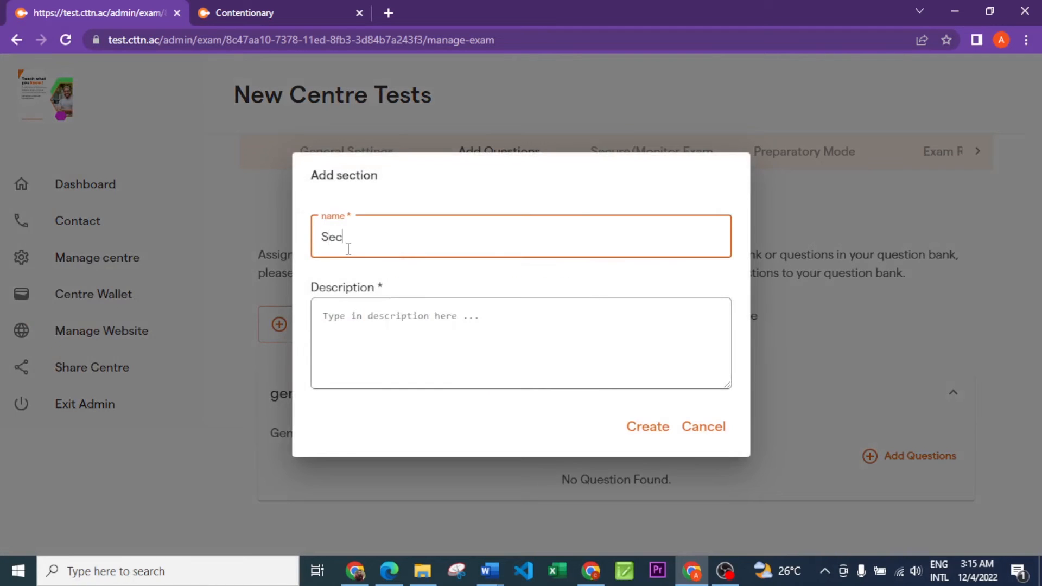
{"action": "type", "text": "tion B"}
{"action": "key", "text": "ctrl+a"}
{"action": "key", "text": "ctrl+c"}
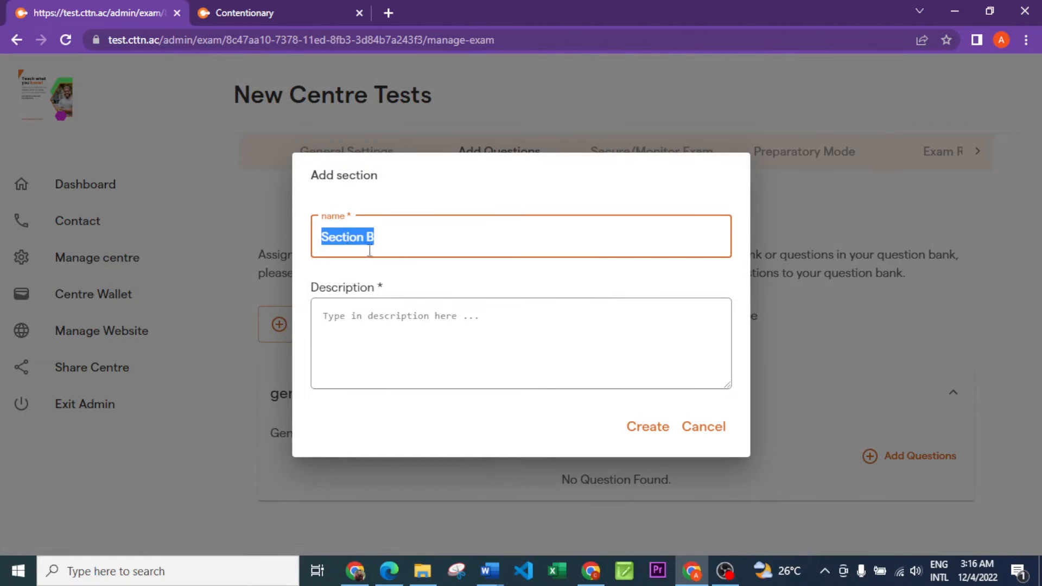
{"action": "left_click", "coordinate": [405, 330]}
{"action": "key", "text": "ctrl+v"}
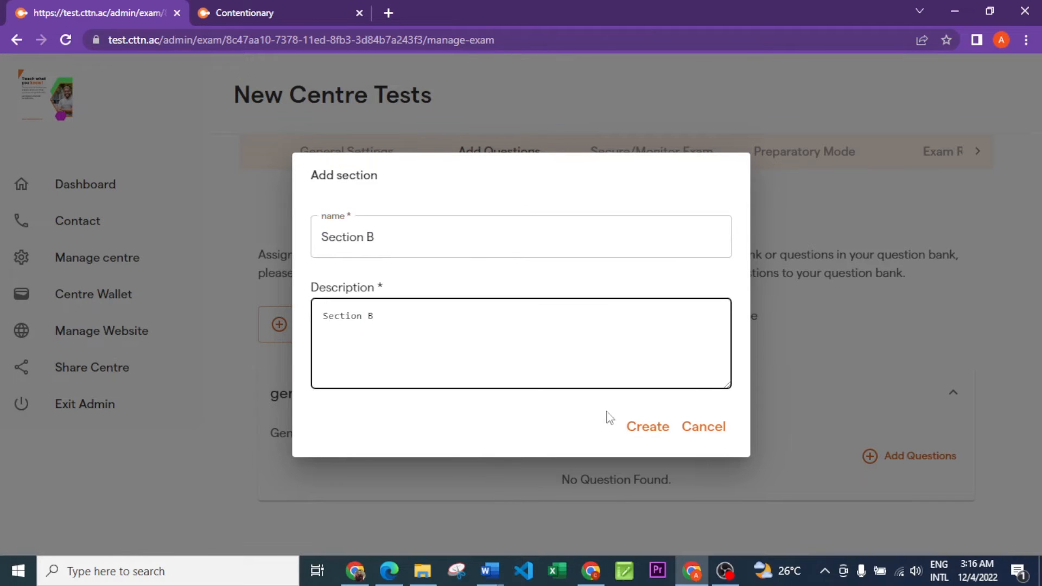
{"action": "left_click", "coordinate": [658, 432]}
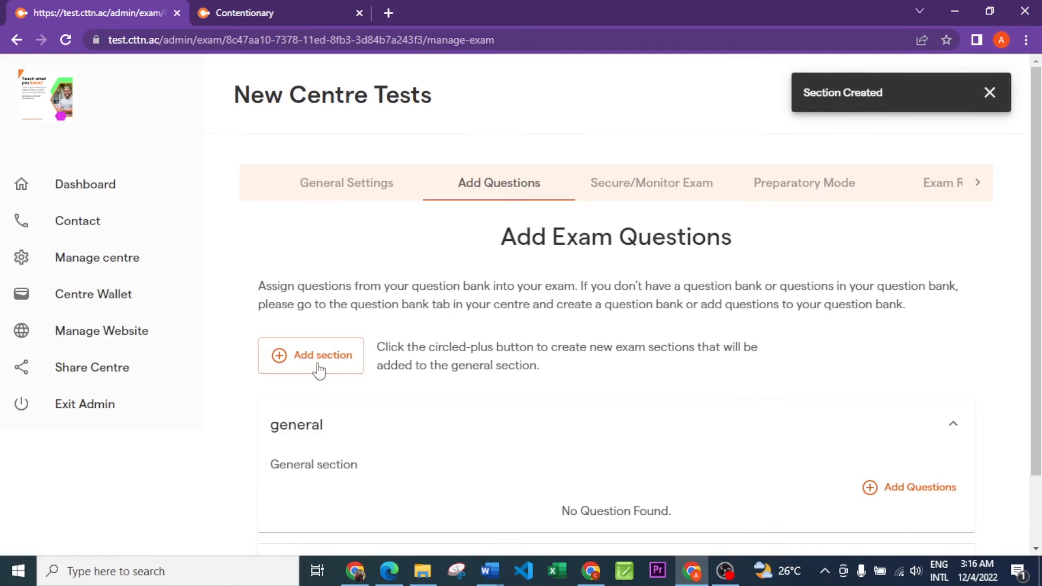
{"action": "scroll", "coordinate": [418, 403], "scroll_direction": "down", "scroll_amount": 1}
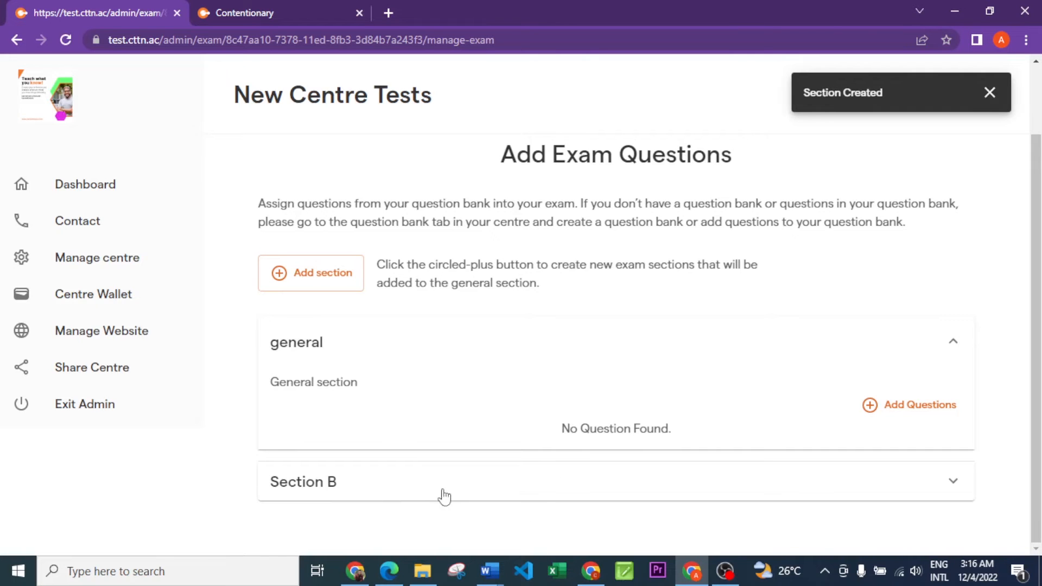
{"action": "scroll", "coordinate": [437, 488], "scroll_direction": "up", "scroll_amount": 1}
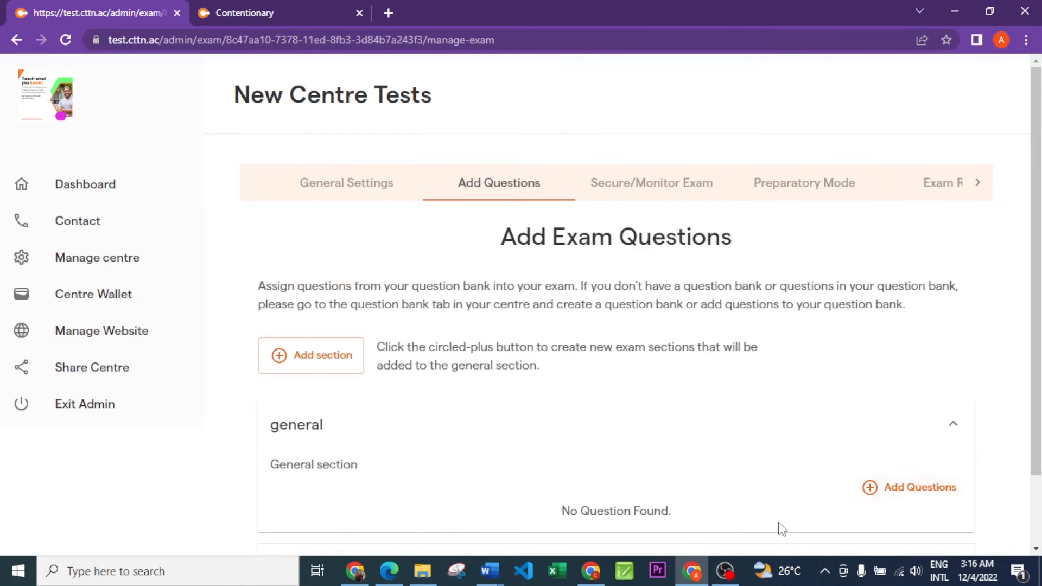
Step: Start adding questions to the general section and expand the Test 1 question bank
{"action": "scroll", "coordinate": [450, 438], "scroll_direction": "down", "scroll_amount": 1}
{"action": "left_click", "coordinate": [473, 476]}
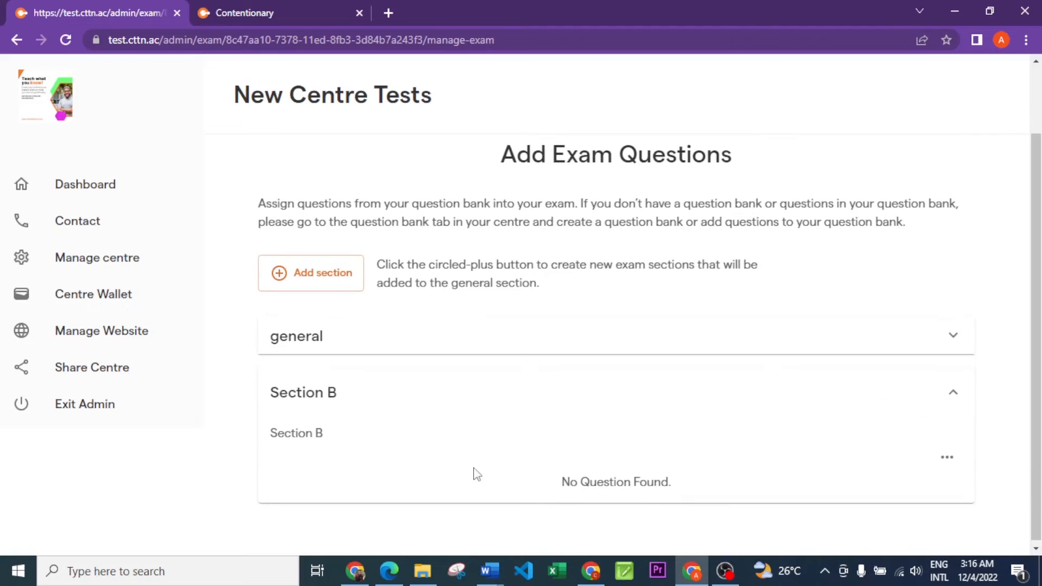
{"action": "scroll", "coordinate": [488, 437], "scroll_direction": "up", "scroll_amount": 1}
{"action": "left_click", "coordinate": [421, 419]}
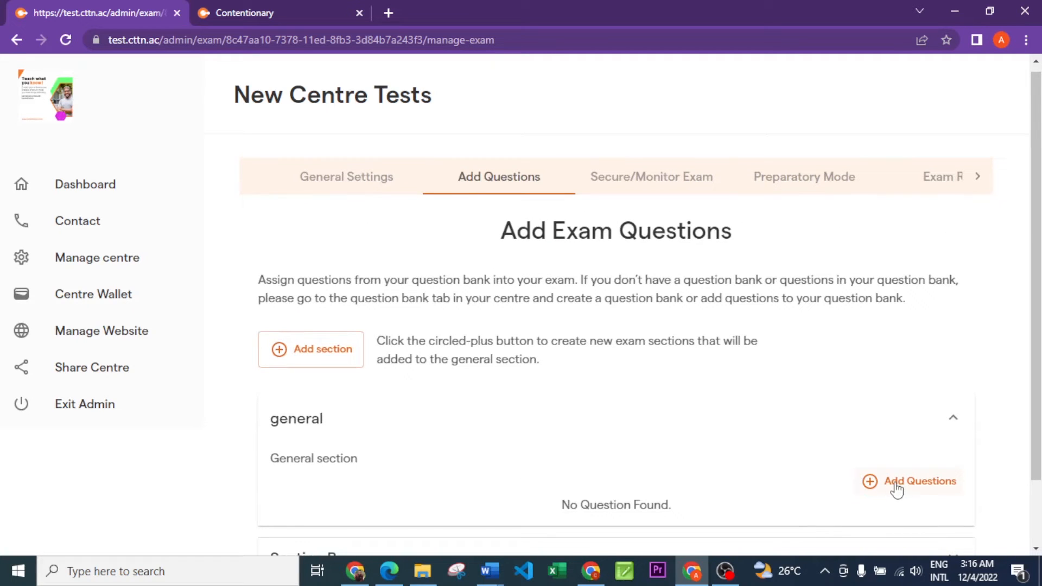
{"action": "left_click", "coordinate": [918, 482]}
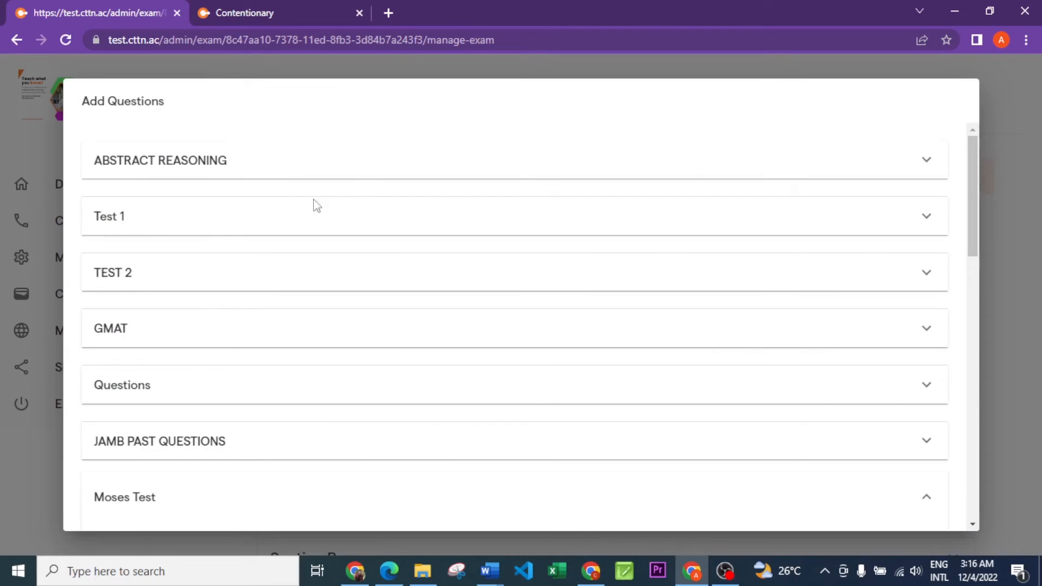
{"action": "scroll", "coordinate": [152, 287], "scroll_direction": "down", "scroll_amount": 3}
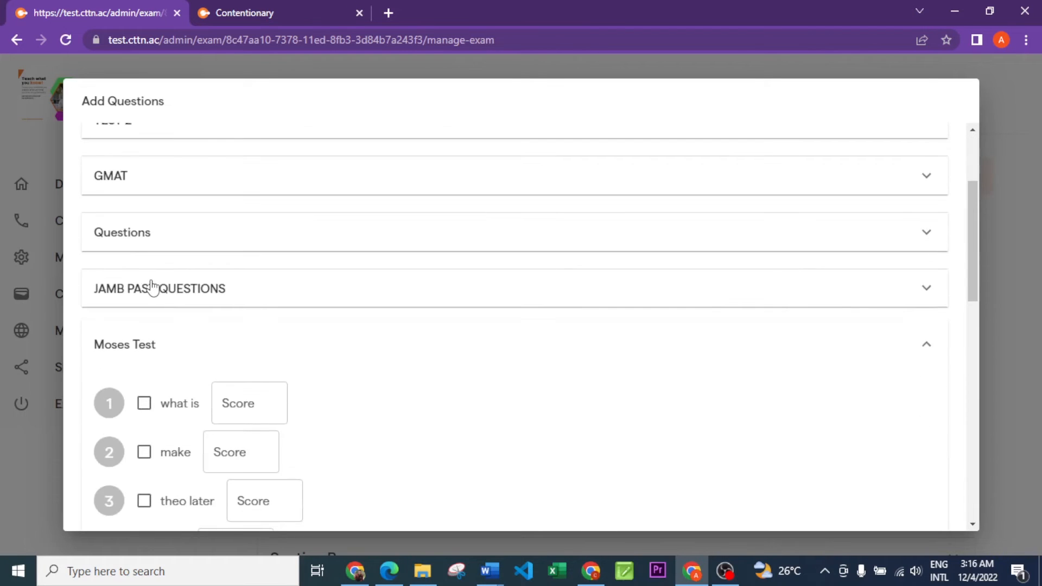
{"action": "left_click", "coordinate": [160, 292]}
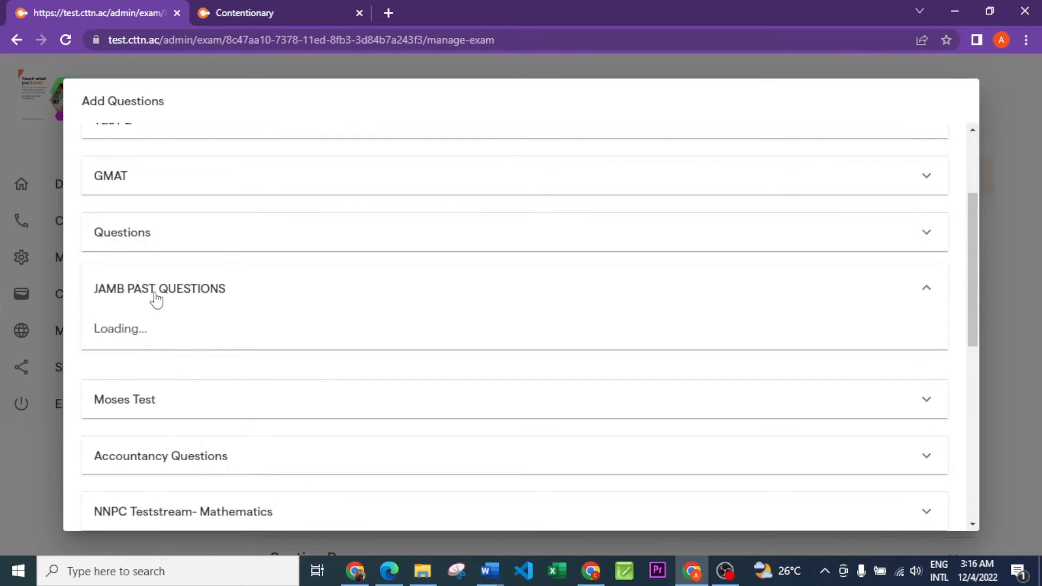
{"action": "scroll", "coordinate": [156, 274], "scroll_direction": "up", "scroll_amount": 3}
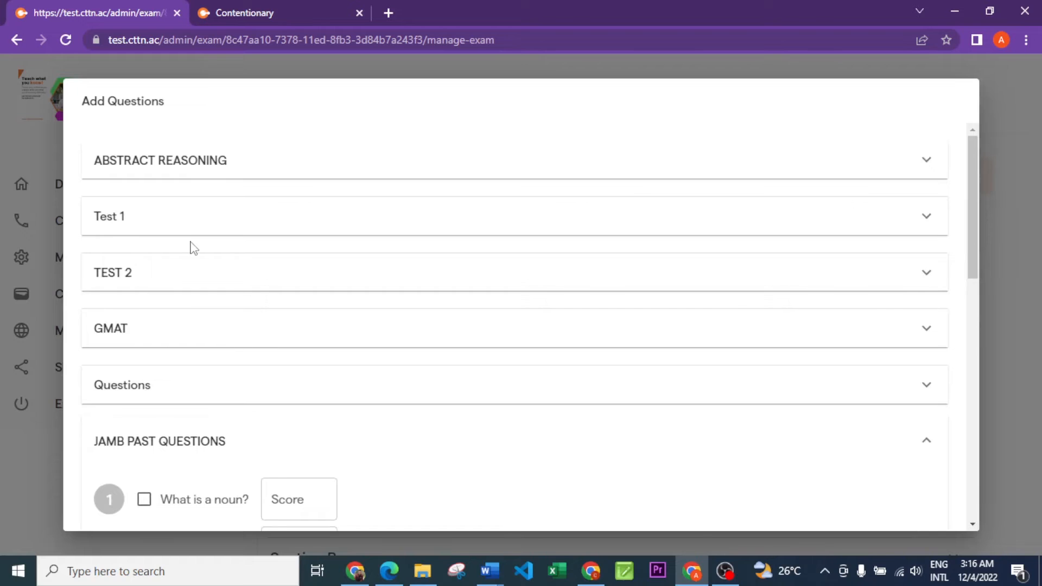
{"action": "left_click", "coordinate": [151, 234]}
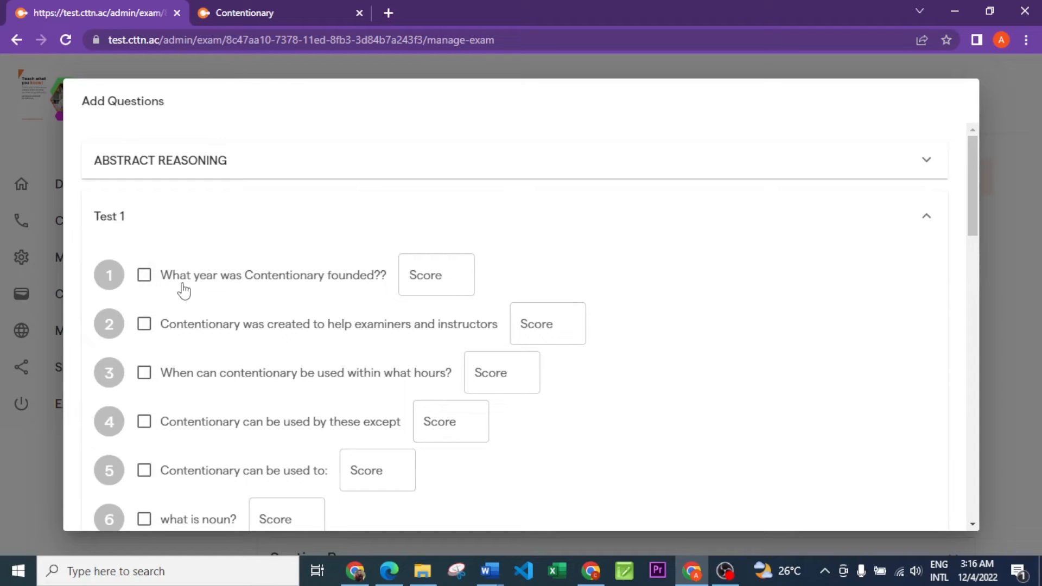
Step: Add questions 1, 2 and 3 of the Test 1 bank to the general section without setting scores
{"action": "left_click", "coordinate": [144, 275]}
{"action": "left_click", "coordinate": [144, 324]}
{"action": "left_click", "coordinate": [144, 372]}
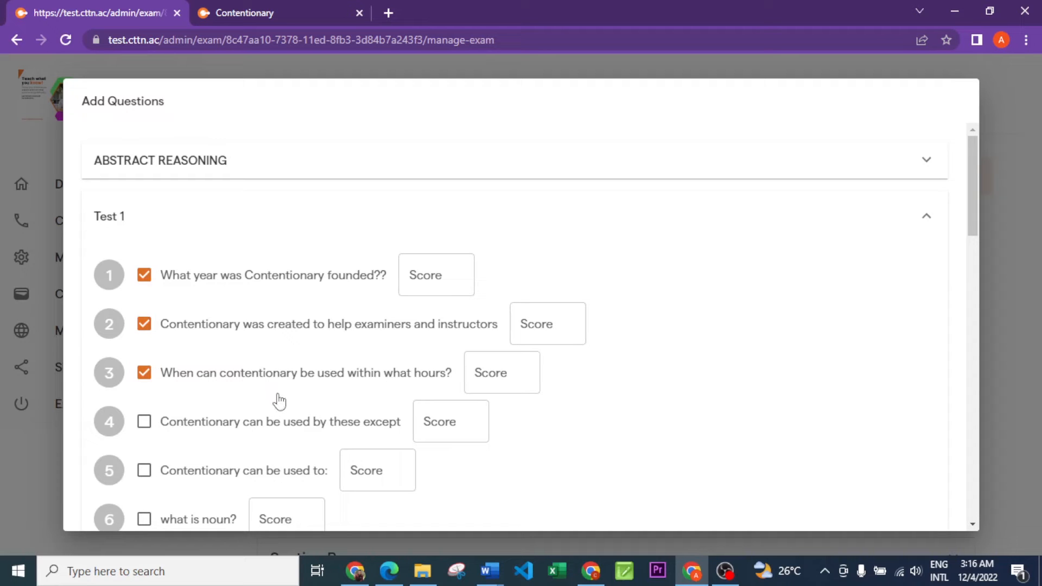
{"action": "scroll", "coordinate": [936, 271], "scroll_direction": "down", "scroll_amount": 1}
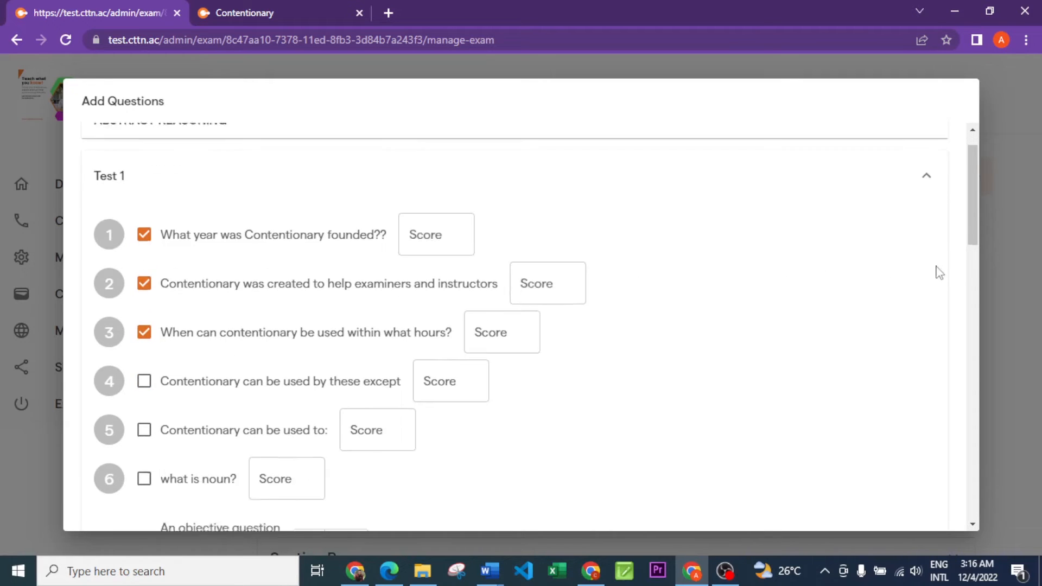
{"action": "scroll", "coordinate": [939, 273], "scroll_direction": "down", "scroll_amount": 15}
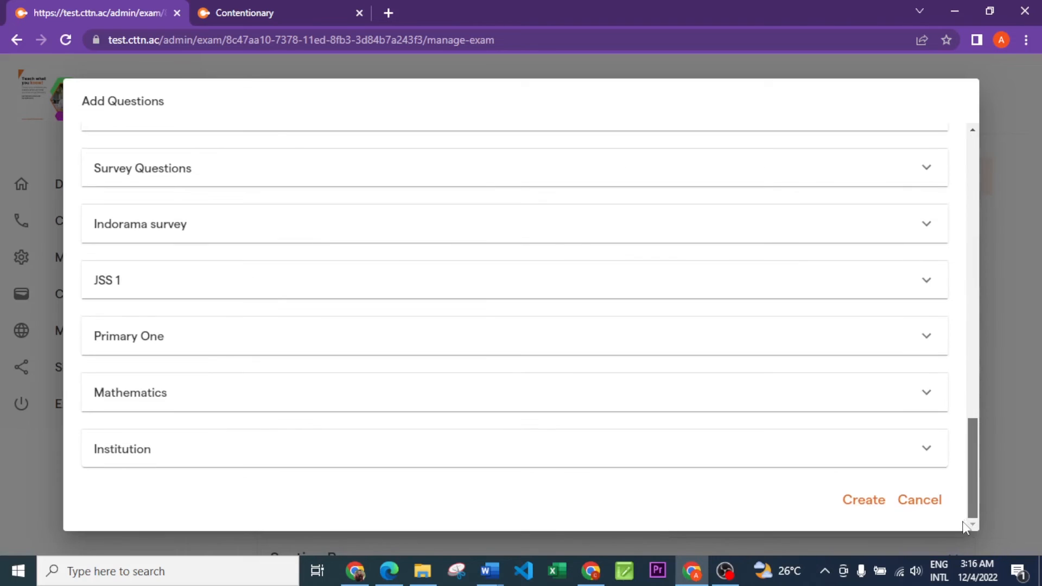
{"action": "left_click", "coordinate": [867, 507]}
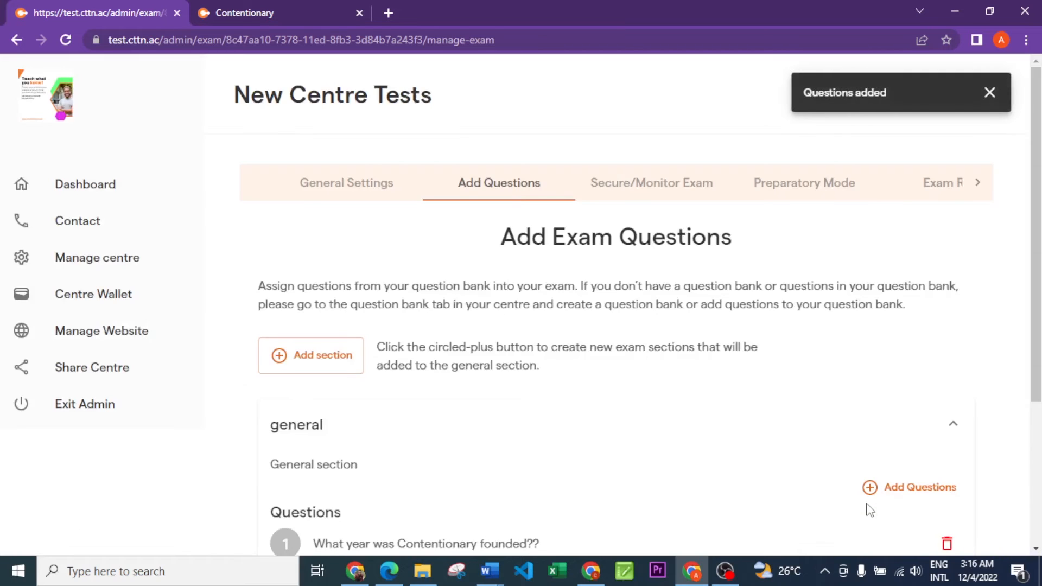
{"action": "scroll", "coordinate": [678, 428], "scroll_direction": "down", "scroll_amount": 4}
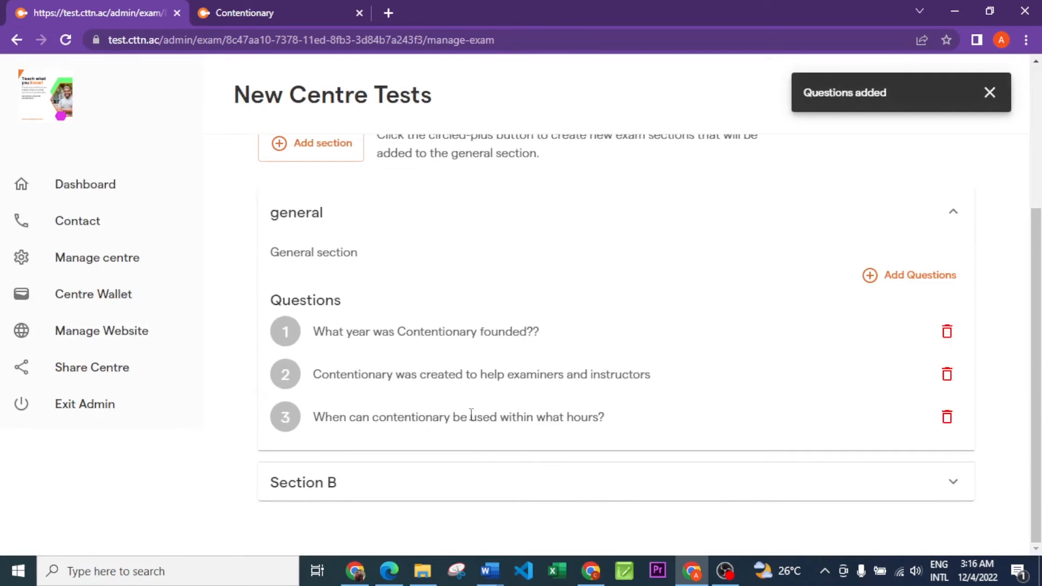
{"action": "scroll", "coordinate": [332, 491], "scroll_direction": "up", "scroll_amount": 4}
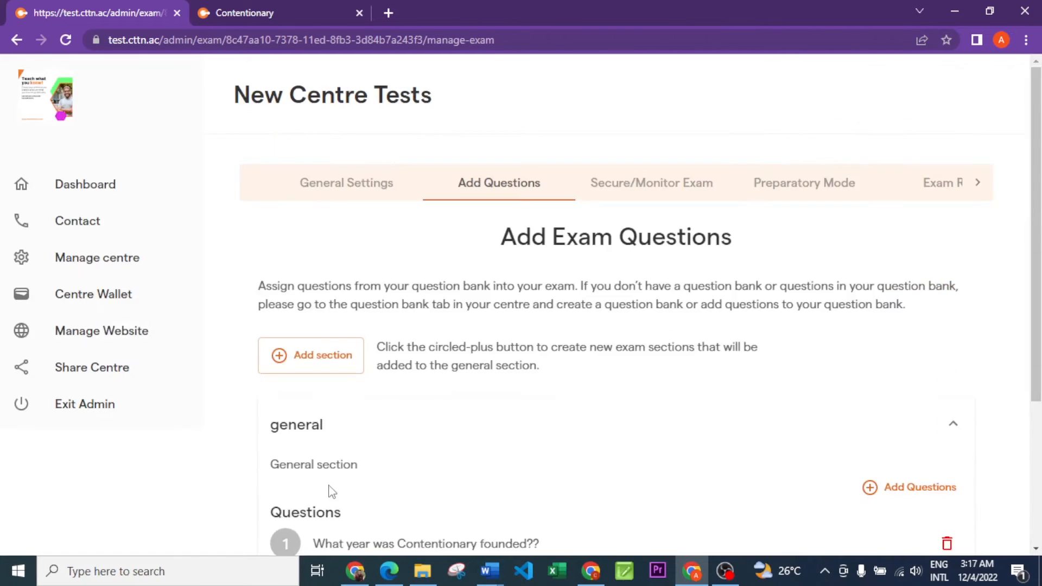
Step: Start adding questions to Section B and expand the TEST 2 question bank
{"action": "scroll", "coordinate": [543, 369], "scroll_direction": "down", "scroll_amount": 4}
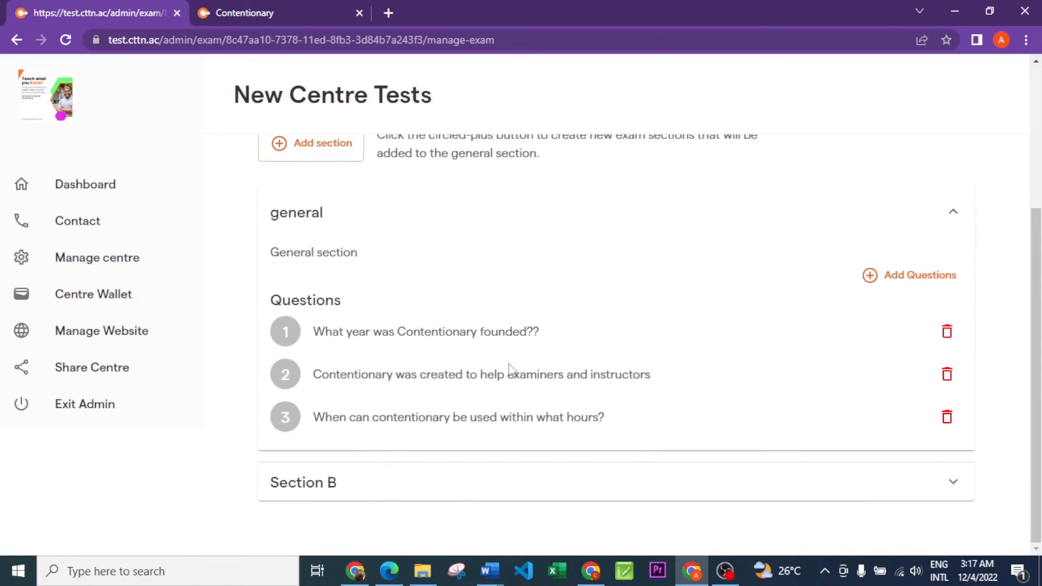
{"action": "left_click", "coordinate": [350, 483]}
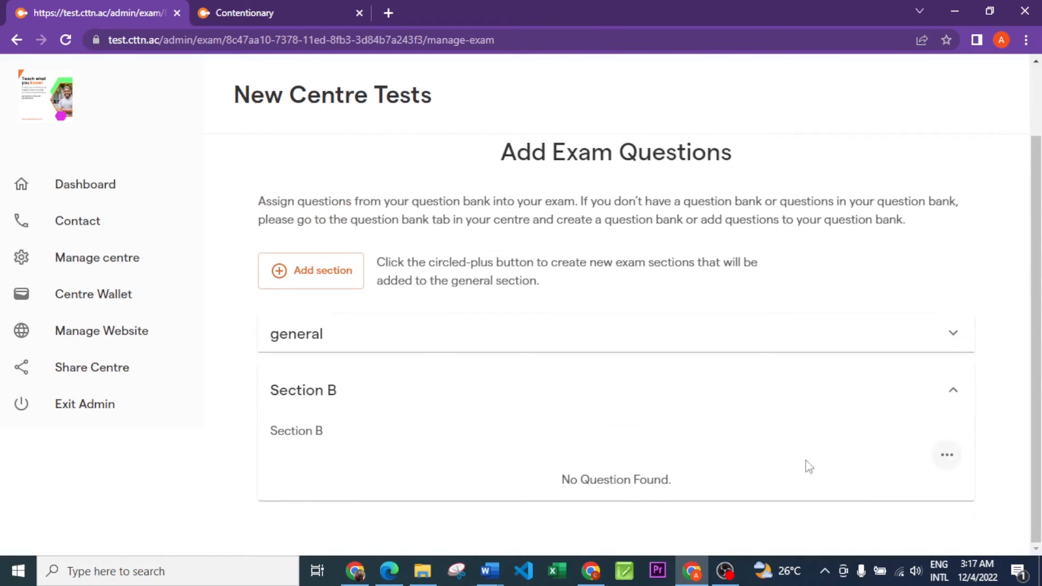
{"action": "left_click", "coordinate": [947, 456]}
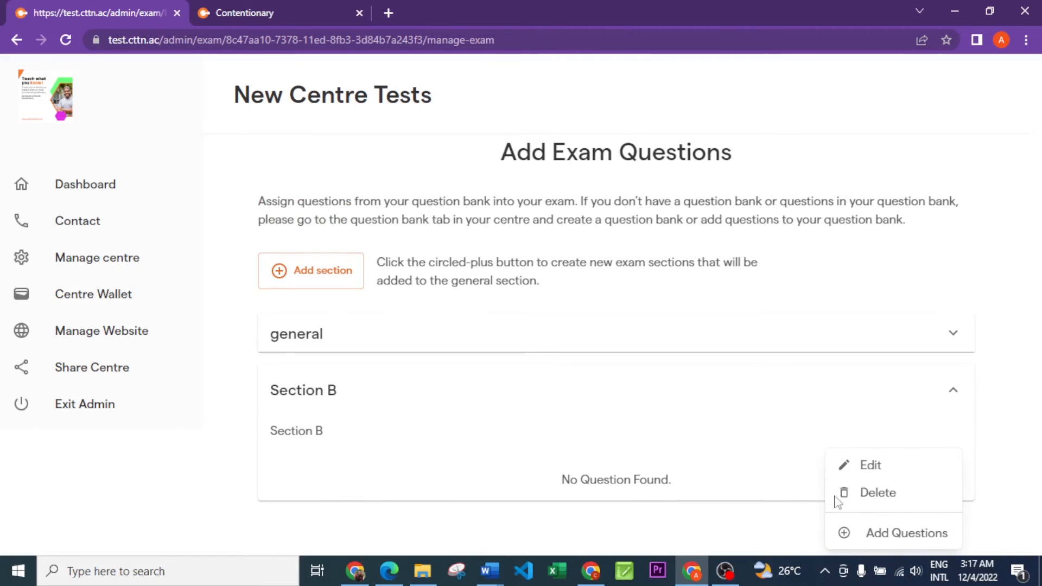
{"action": "left_click", "coordinate": [862, 532]}
{"action": "scroll", "coordinate": [542, 315], "scroll_direction": "down", "scroll_amount": 1}
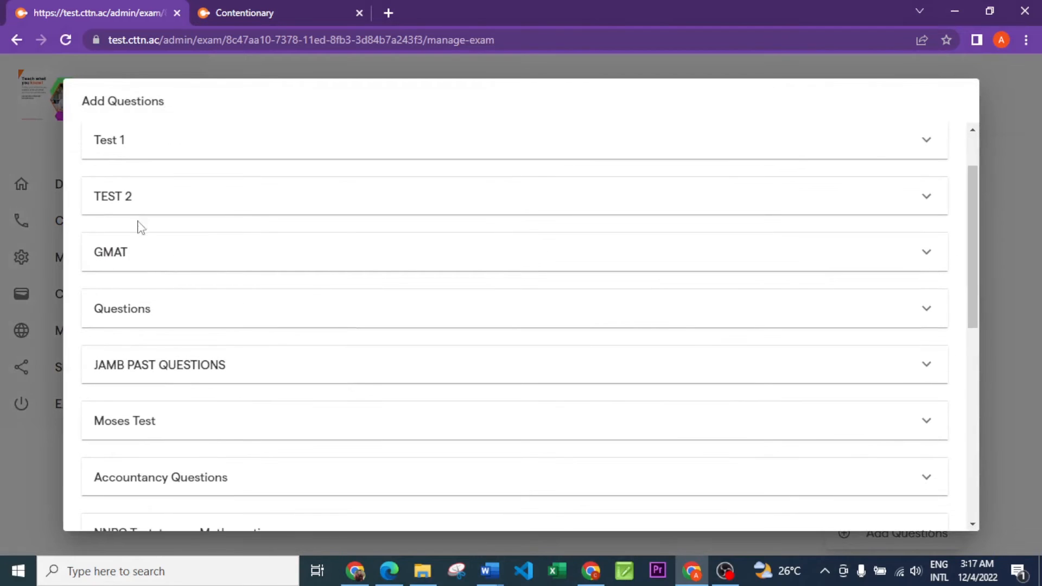
{"action": "left_click", "coordinate": [144, 209]}
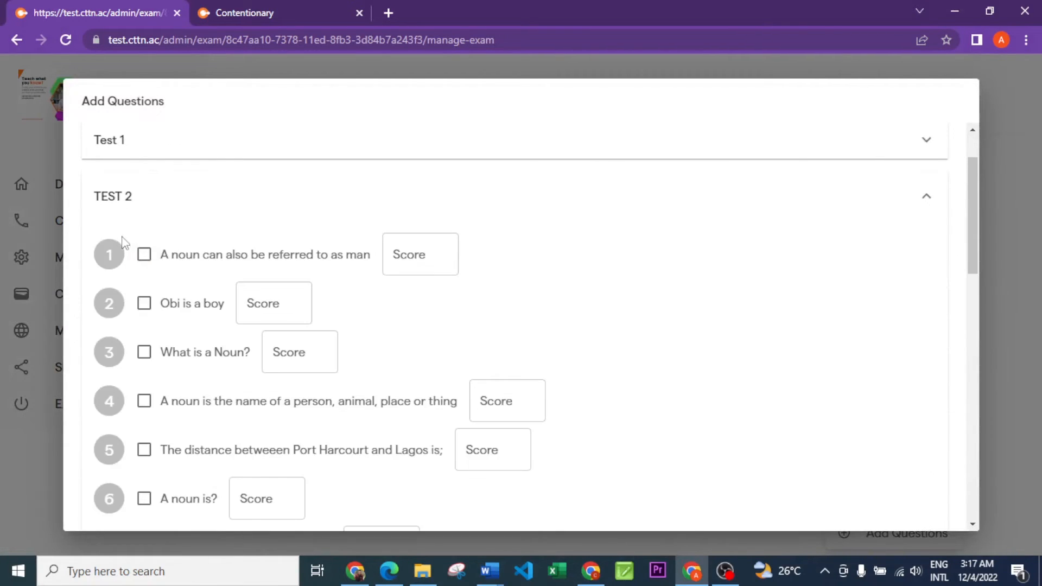
Step: Add questions 1, 3 and 4 of the TEST 2 bank to Section B and expand the section to check them
{"action": "left_click", "coordinate": [144, 255]}
{"action": "left_click", "coordinate": [144, 352]}
{"action": "left_click", "coordinate": [144, 401]}
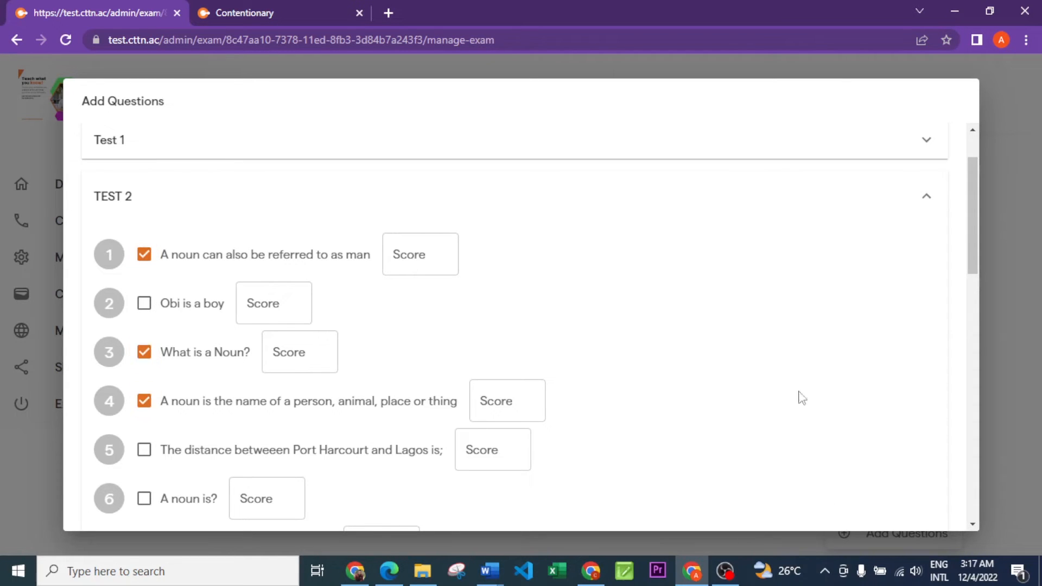
{"action": "left_click_drag", "start_coordinate": [972, 271], "coordinate": [971, 521]}
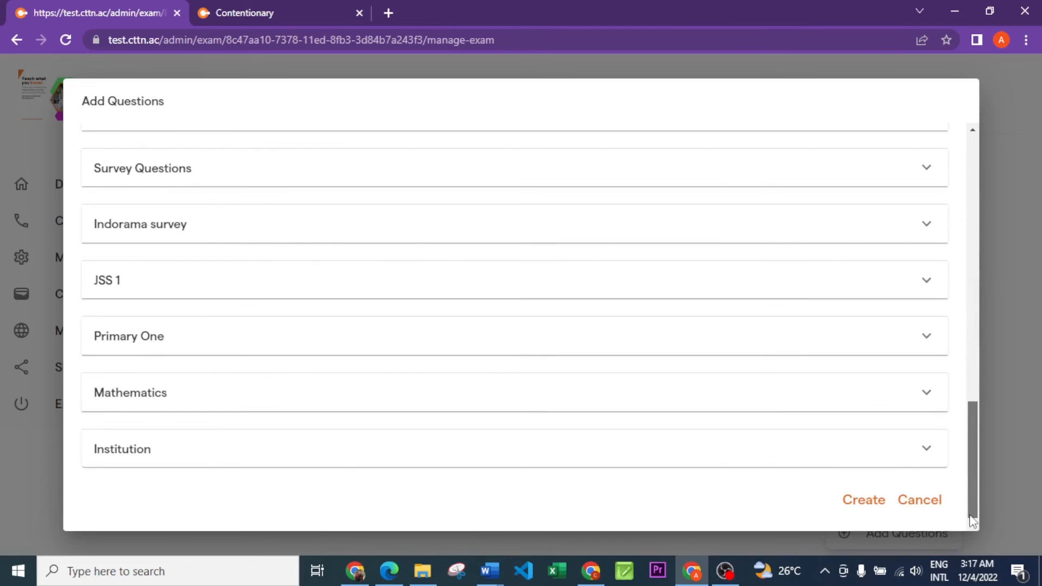
{"action": "left_click", "coordinate": [863, 502]}
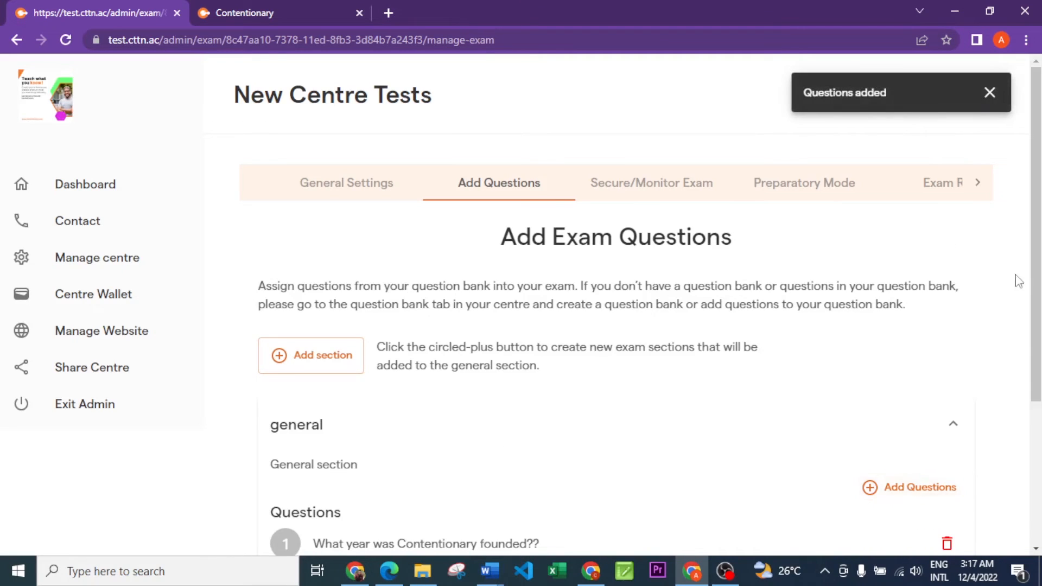
{"action": "scroll", "coordinate": [1039, 255], "scroll_direction": "down", "scroll_amount": 4}
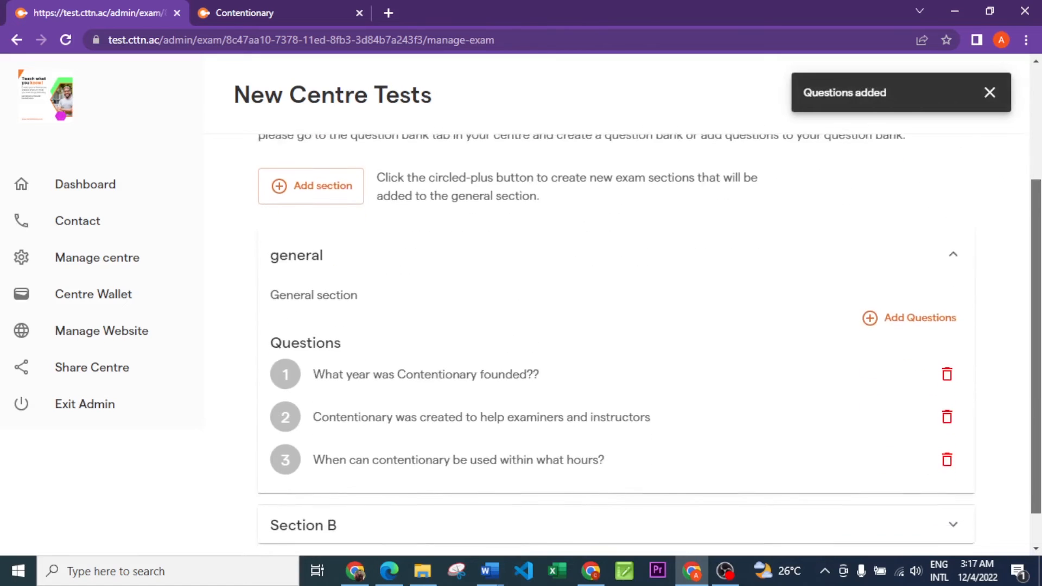
{"action": "scroll", "coordinate": [442, 491], "scroll_direction": "up", "scroll_amount": 4}
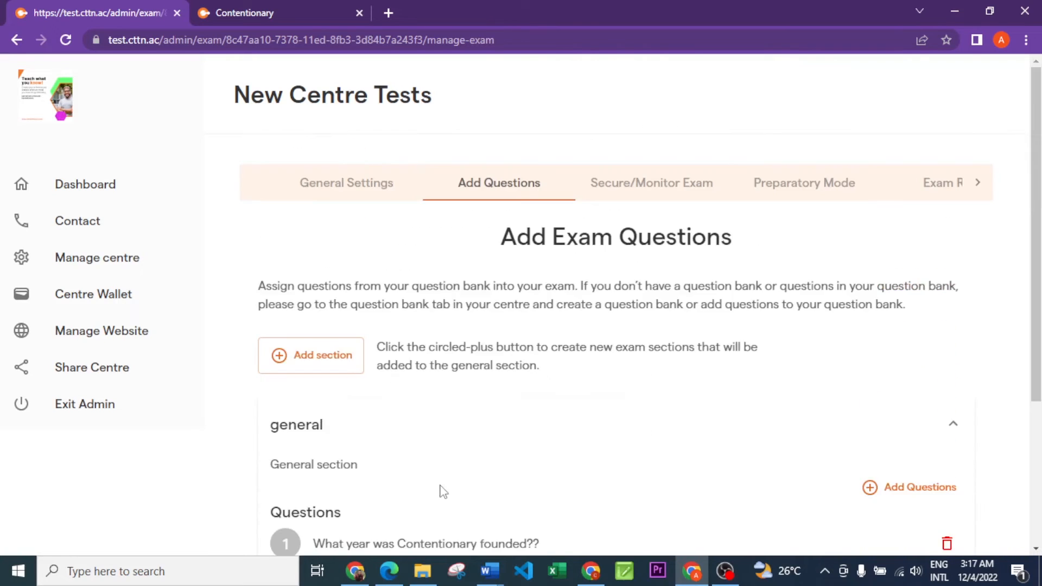
{"action": "scroll", "coordinate": [470, 334], "scroll_direction": "down", "scroll_amount": 4}
{"action": "left_click", "coordinate": [342, 485]}
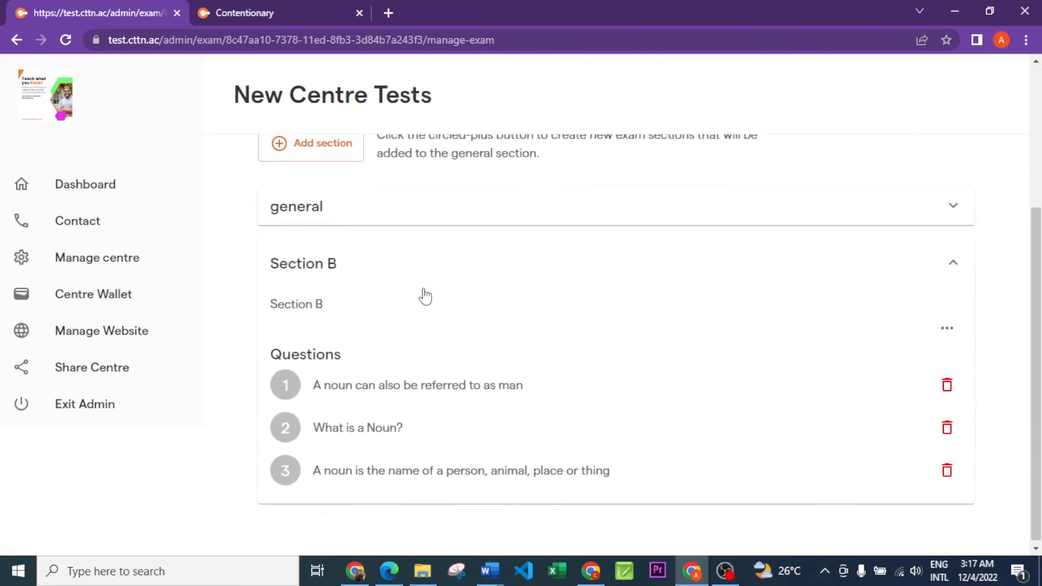
{"action": "scroll", "coordinate": [765, 407], "scroll_direction": "up", "scroll_amount": 4}
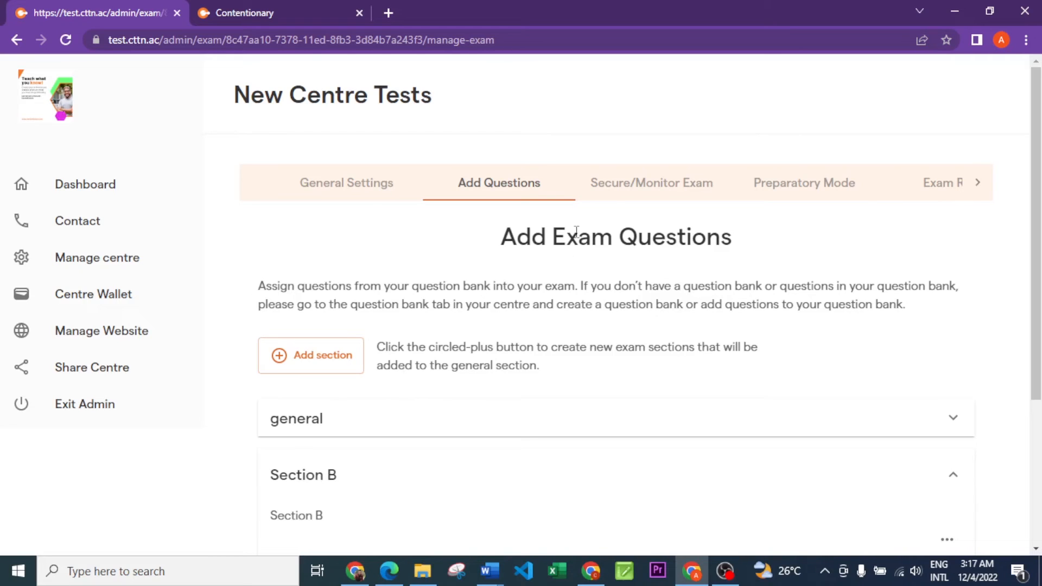
Step: Enable Randomize Questions and Randomize Options in the exam's Secure/Monitor Exam settings
{"action": "left_click", "coordinate": [637, 197]}
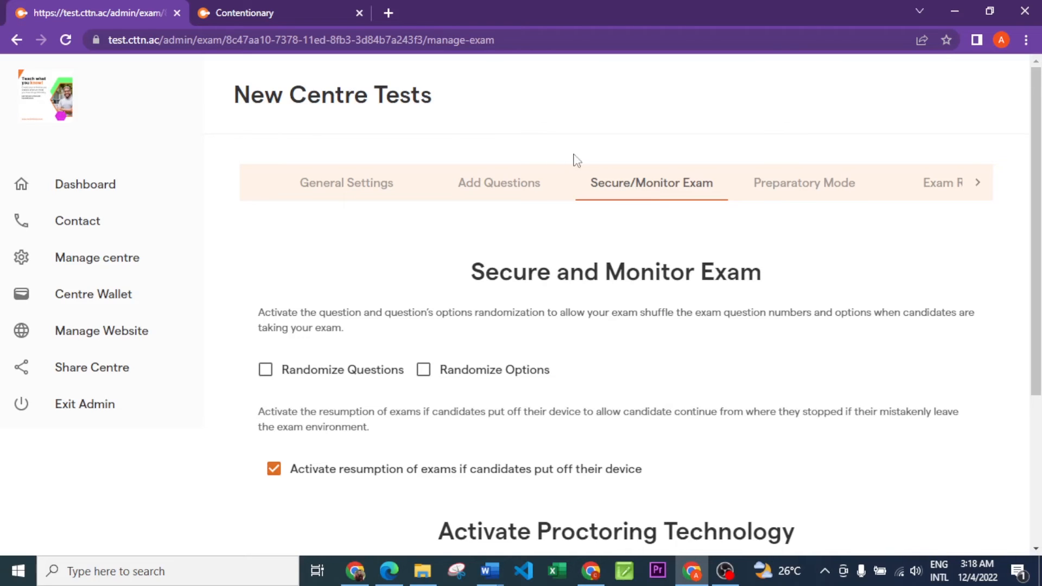
{"action": "left_click", "coordinate": [266, 370]}
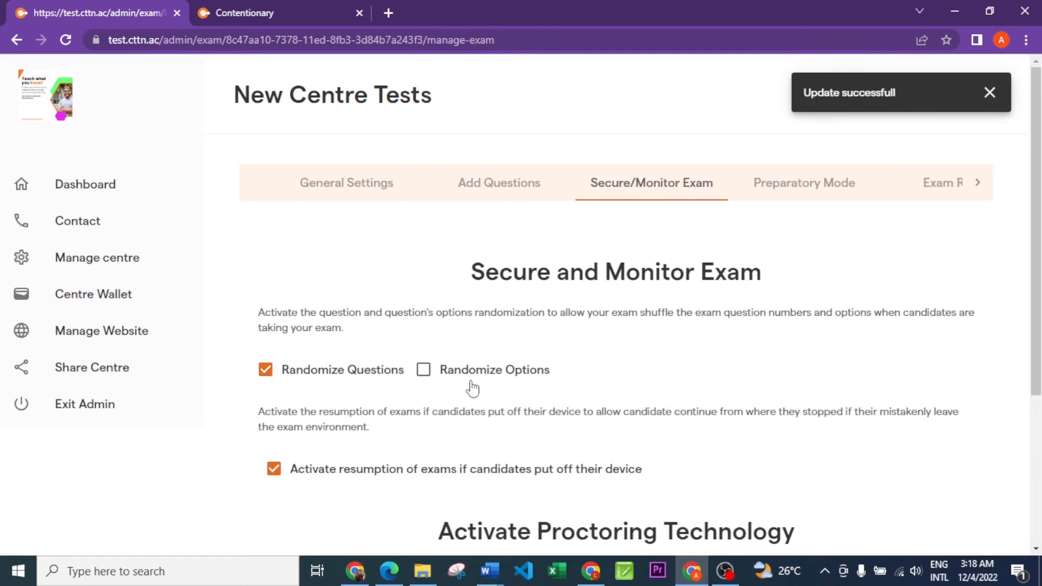
{"action": "left_click", "coordinate": [424, 371]}
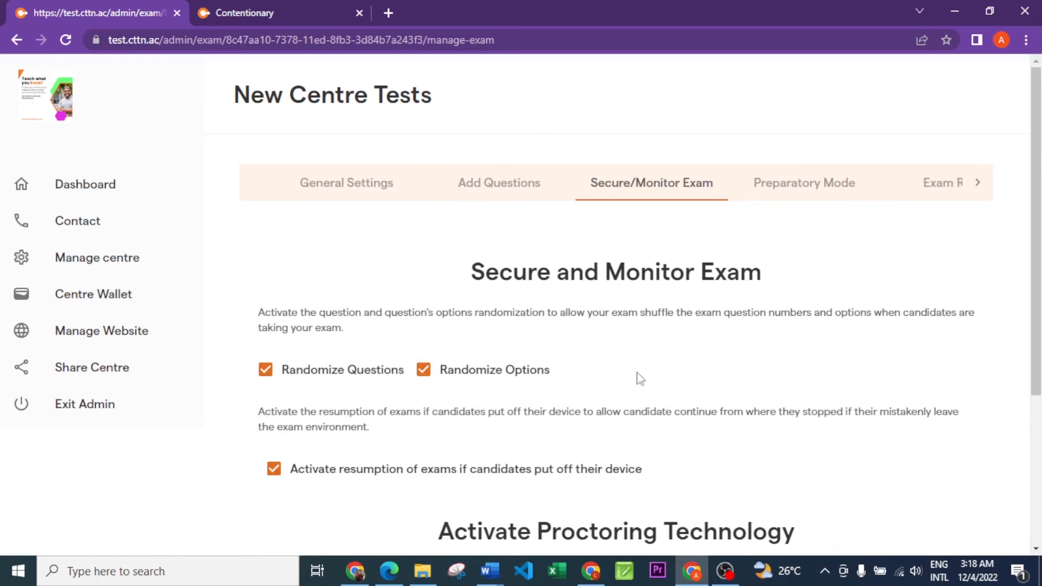
Step: Allow candidates to re-attempt the preparatory exam in the exam's Preparatory Mode settings
{"action": "scroll", "coordinate": [638, 378], "scroll_direction": "down", "scroll_amount": 1}
{"action": "scroll", "coordinate": [611, 407], "scroll_direction": "up", "scroll_amount": 1}
{"action": "left_click", "coordinate": [801, 191]}
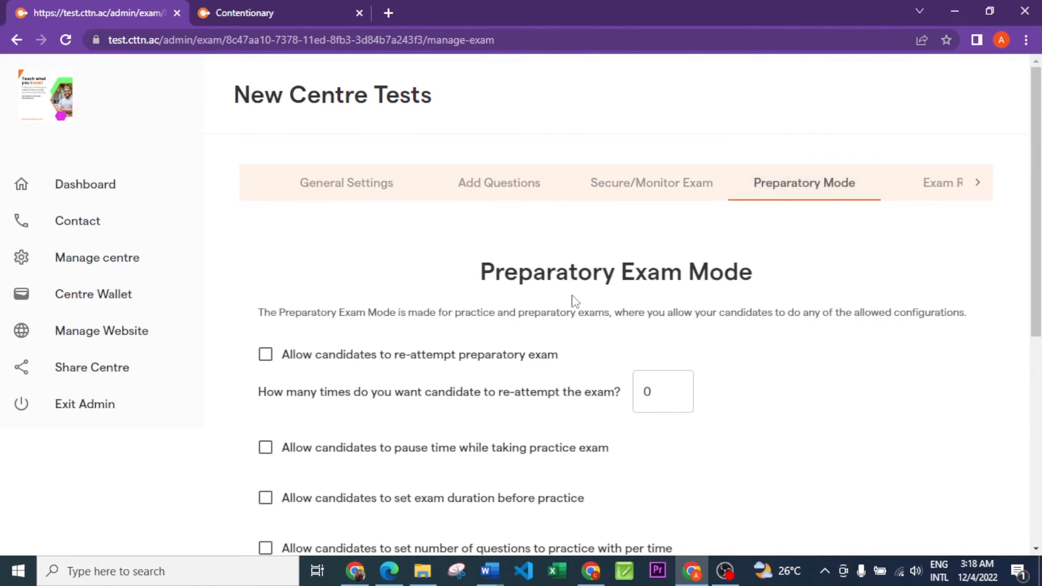
{"action": "scroll", "coordinate": [584, 291], "scroll_direction": "down", "scroll_amount": 1}
{"action": "scroll", "coordinate": [584, 293], "scroll_direction": "down", "scroll_amount": 2}
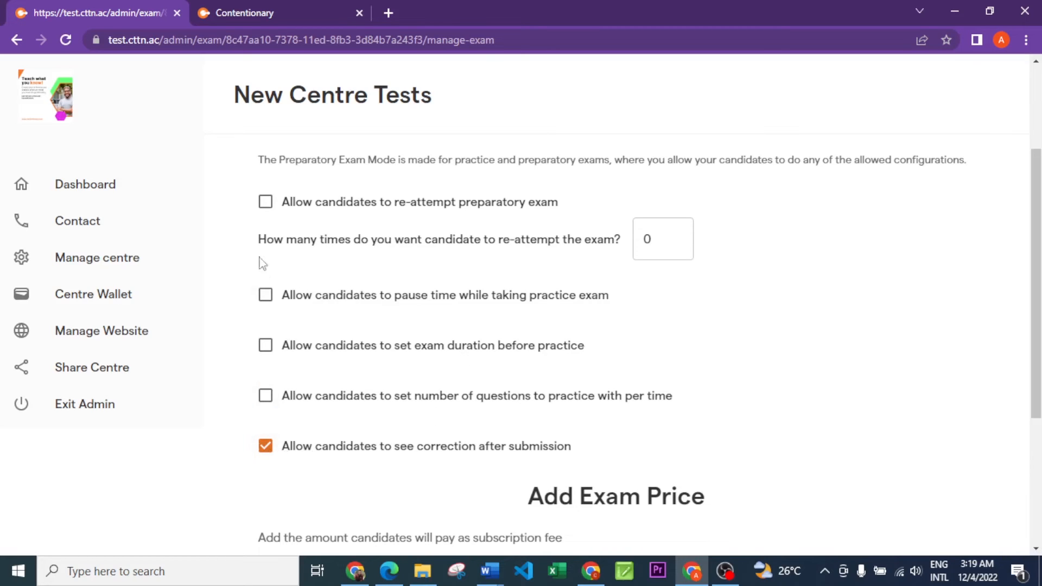
{"action": "left_click", "coordinate": [266, 203]}
{"action": "scroll", "coordinate": [809, 398], "scroll_direction": "up", "scroll_amount": 3}
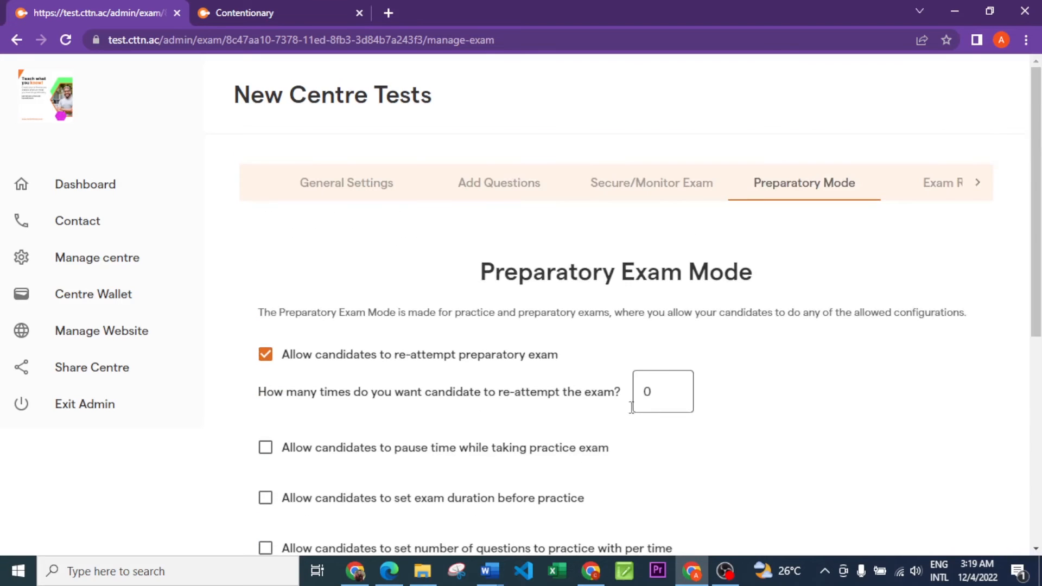
{"action": "scroll", "coordinate": [680, 383], "scroll_direction": "down", "scroll_amount": 1}
{"action": "scroll", "coordinate": [663, 385], "scroll_direction": "down", "scroll_amount": 2}
{"action": "scroll", "coordinate": [739, 402], "scroll_direction": "up", "scroll_amount": 3}
Step: Look through the exam's Exam Result, Subscribers and Delete Exam sections
{"action": "left_click", "coordinate": [979, 193]}
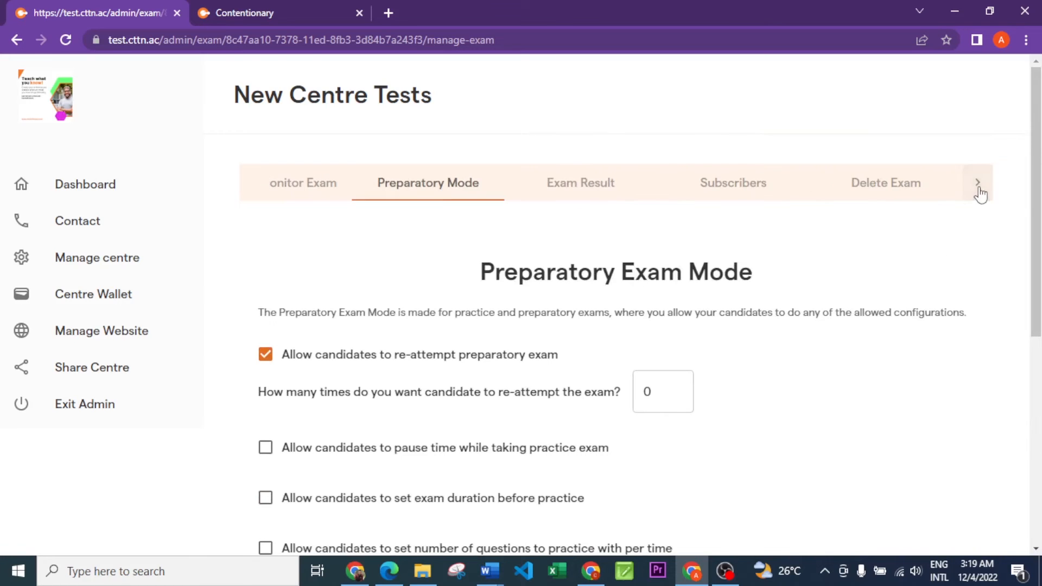
{"action": "left_click", "coordinate": [594, 193]}
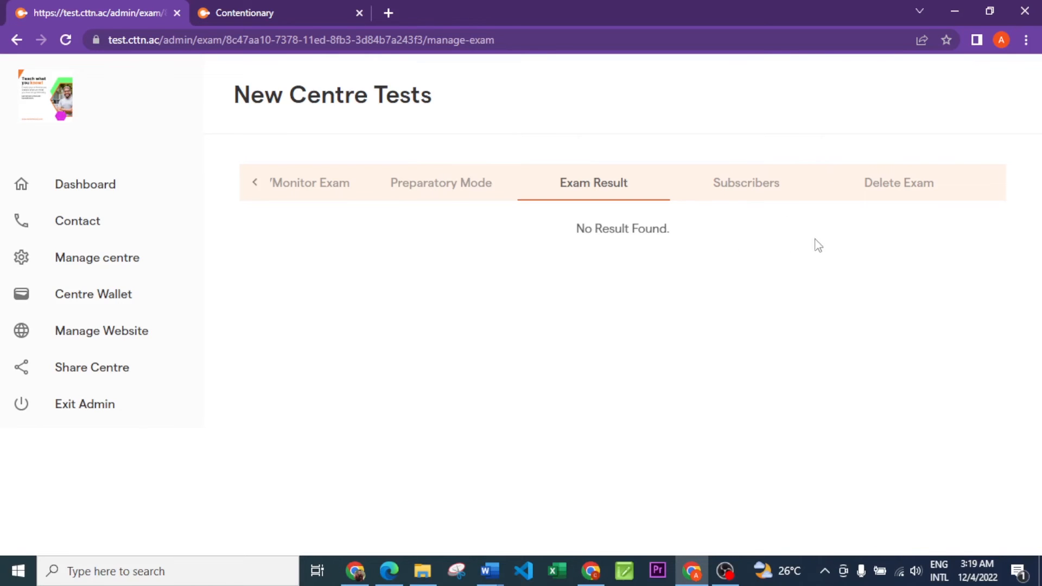
{"action": "left_click", "coordinate": [745, 191]}
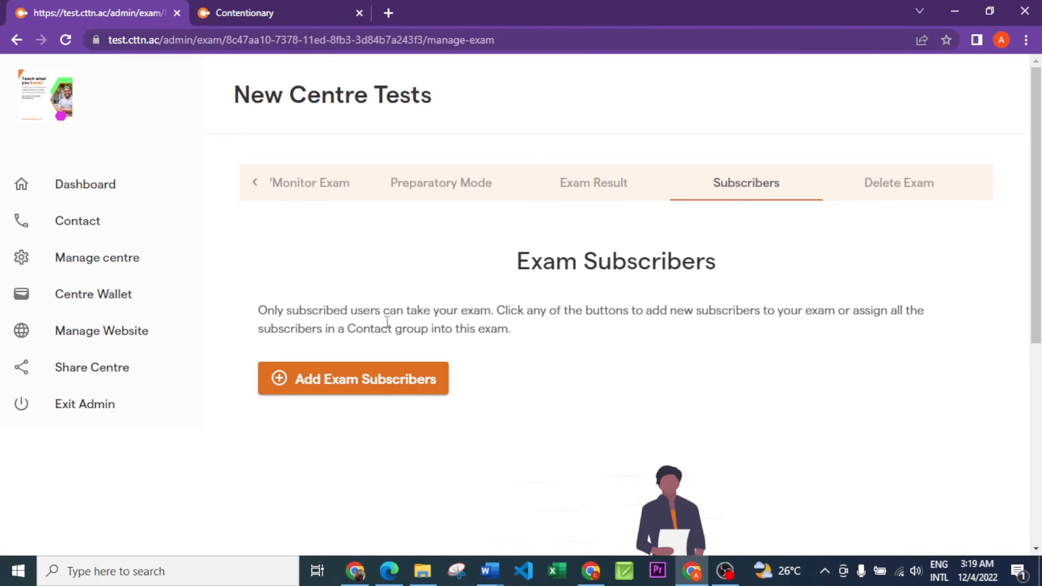
{"action": "left_click", "coordinate": [883, 194]}
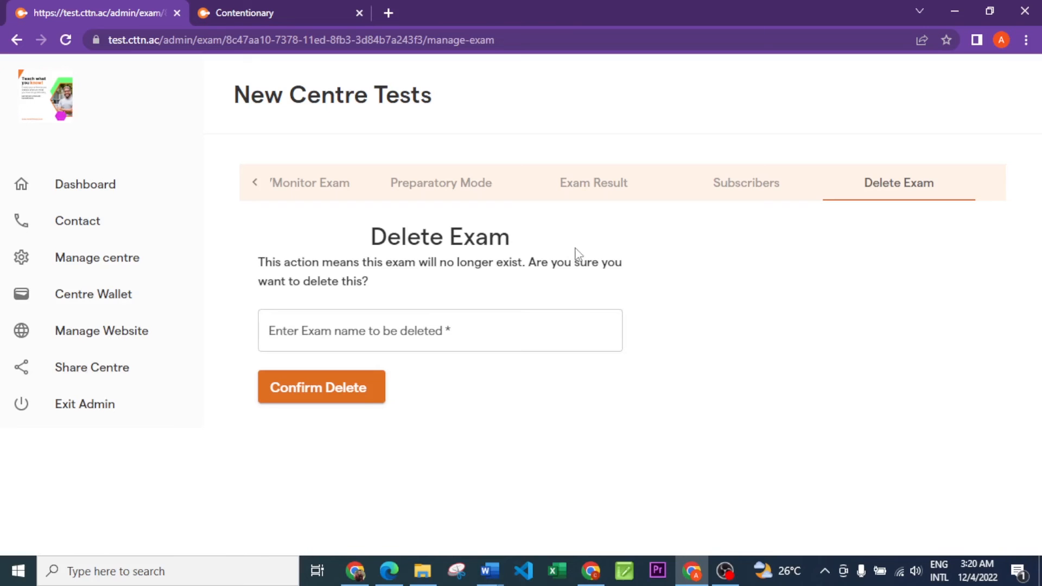
Step: Switch to the candidate site, open the First Semester Exam from the exams list and try to start it
{"action": "left_click", "coordinate": [239, 6]}
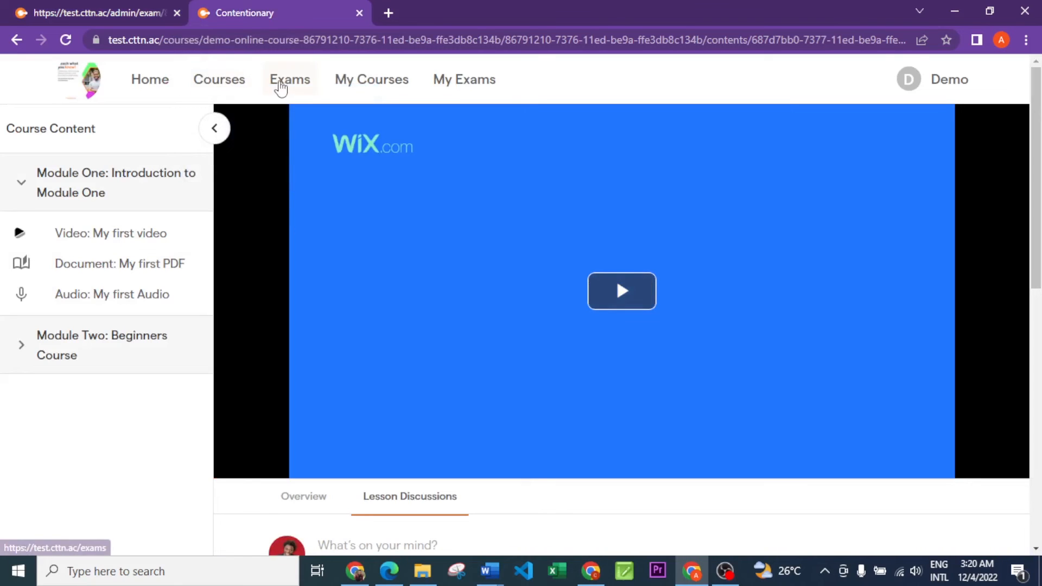
{"action": "left_click", "coordinate": [281, 87]}
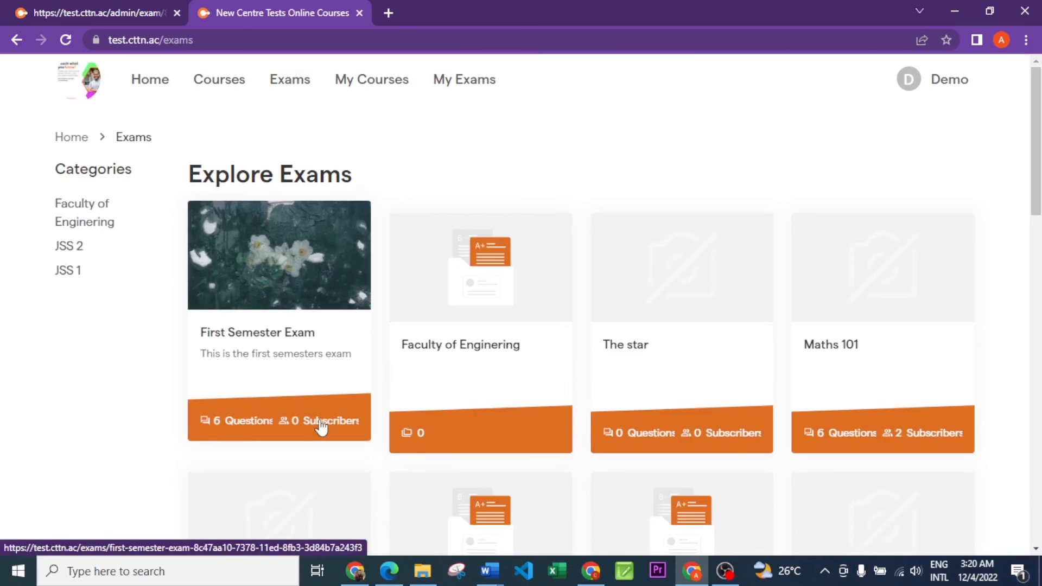
{"action": "left_click", "coordinate": [305, 318]}
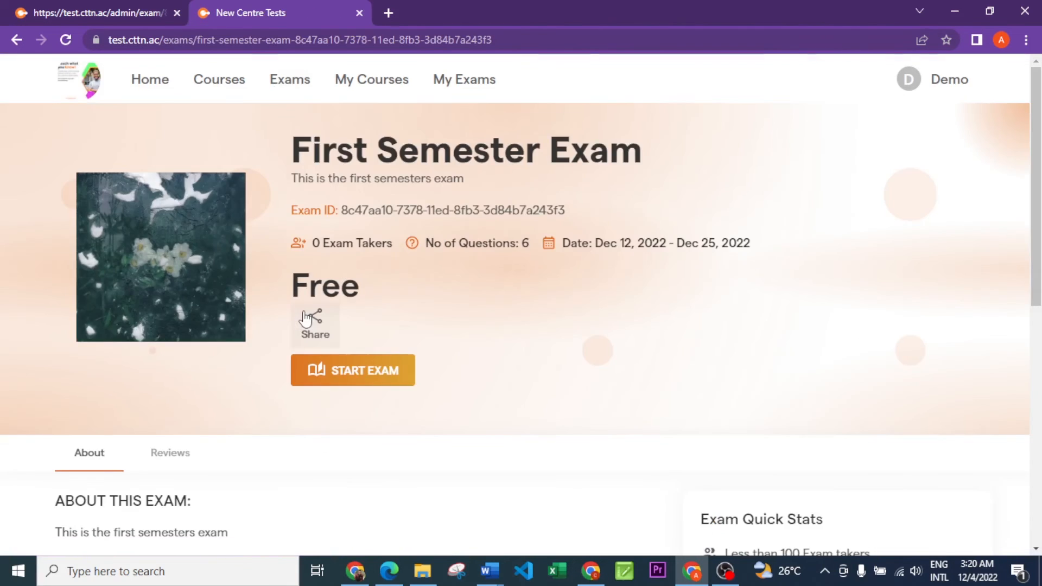
{"action": "left_click", "coordinate": [340, 374]}
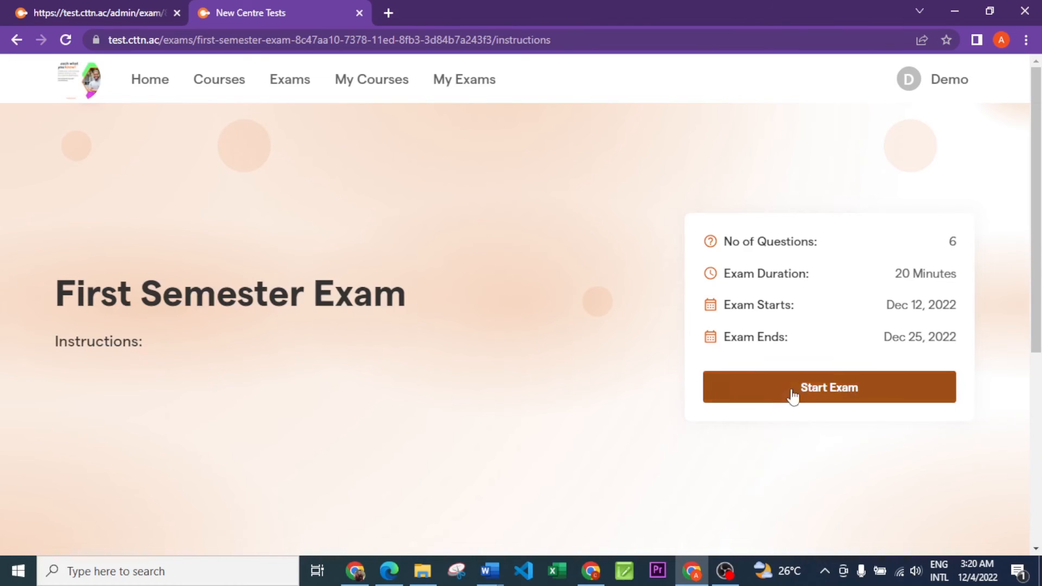
{"action": "left_click", "coordinate": [812, 386]}
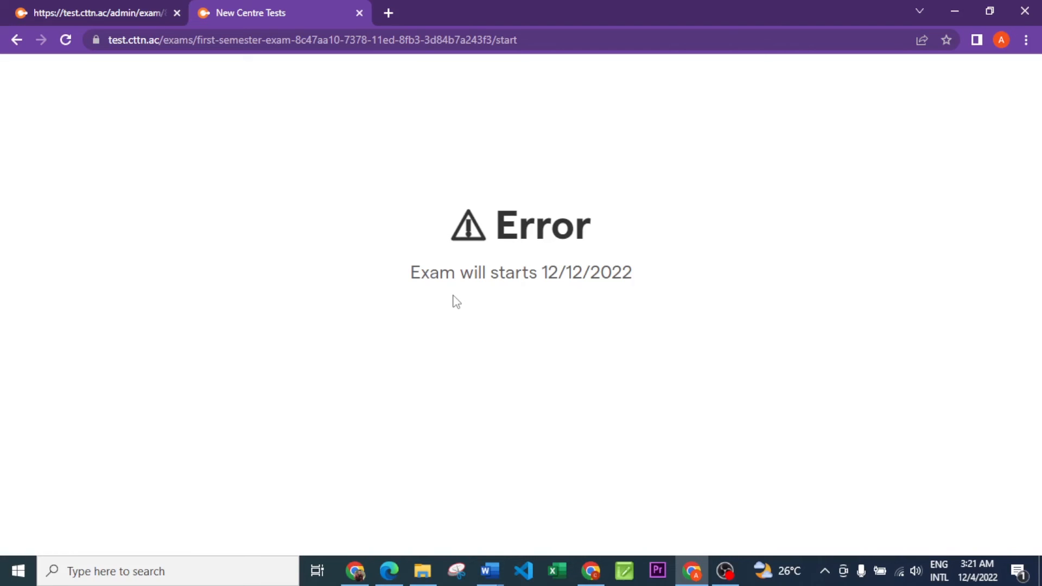
Step: Return to the exam's admin General Settings, set the start date to 12/01/2022 03:21 AM and update the exam
{"action": "left_click", "coordinate": [158, 15]}
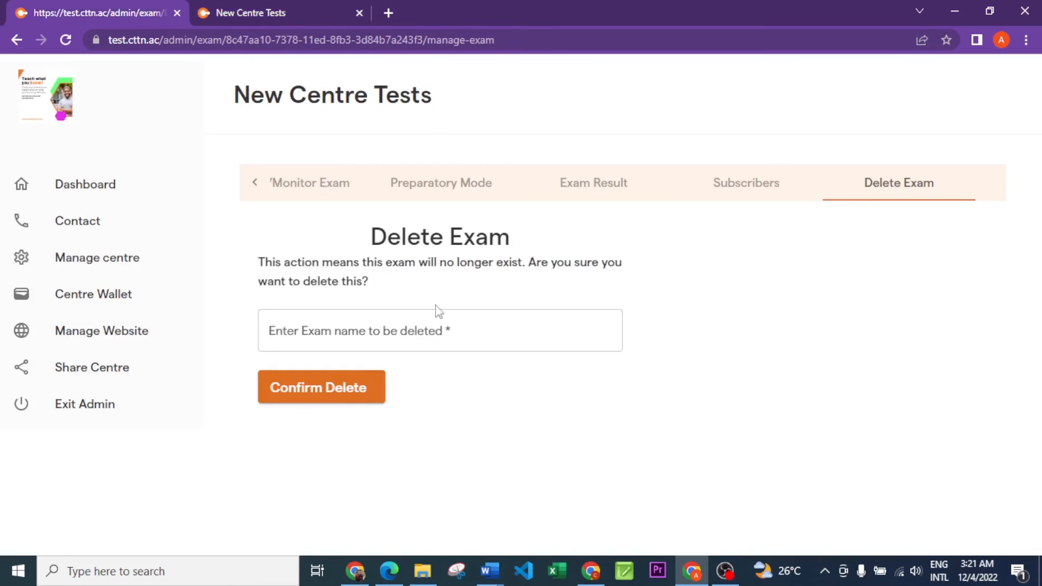
{"action": "left_click", "coordinate": [258, 186]}
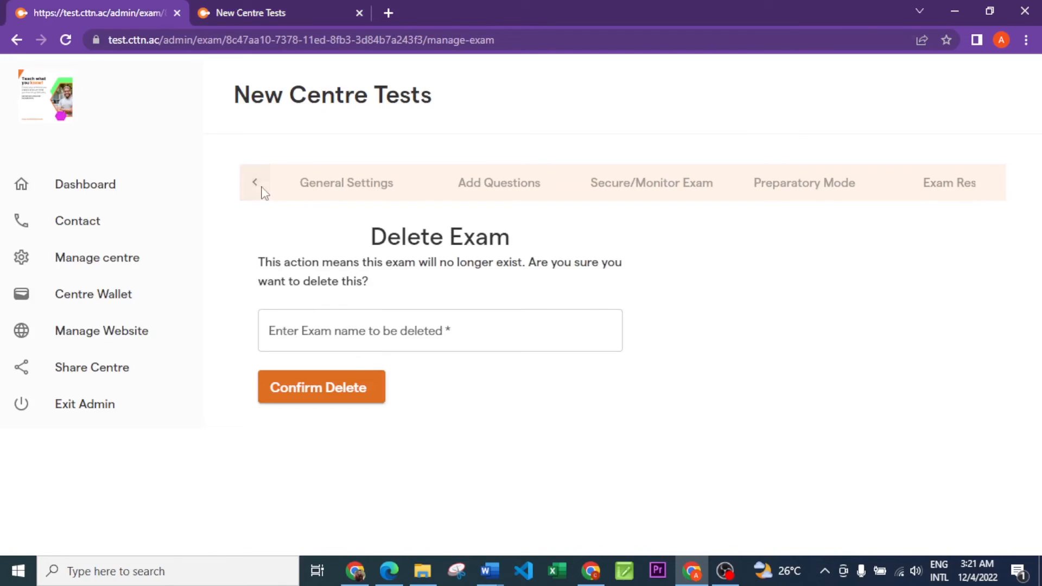
{"action": "left_click", "coordinate": [337, 184]}
{"action": "scroll", "coordinate": [541, 309], "scroll_direction": "down", "scroll_amount": 3}
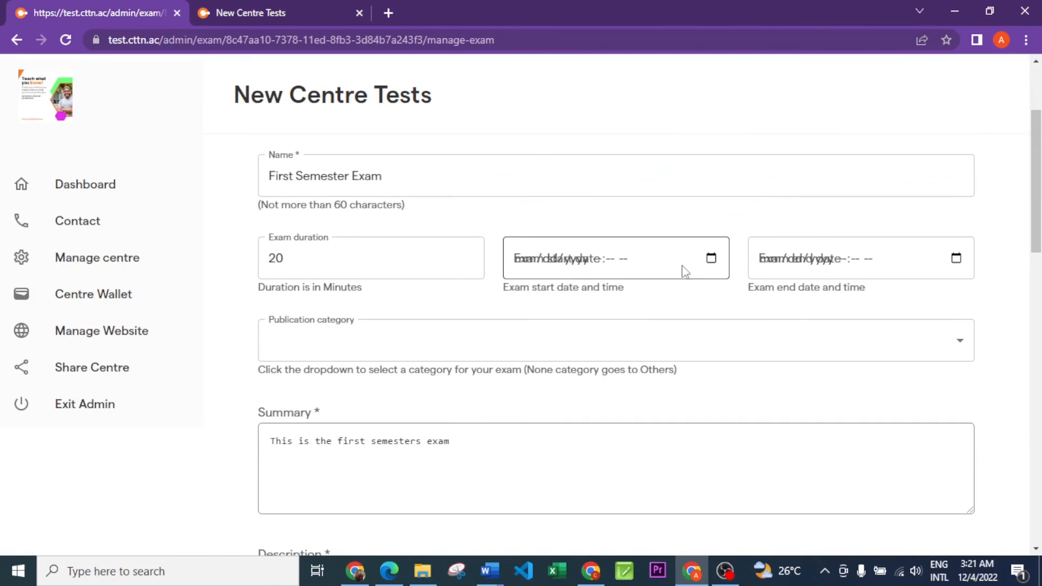
{"action": "left_click", "coordinate": [711, 259]}
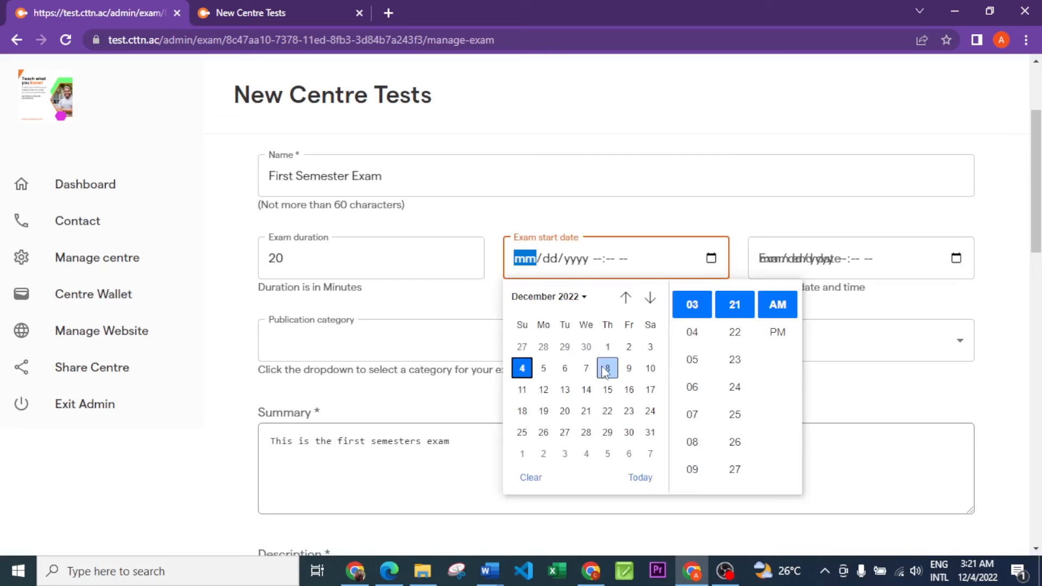
{"action": "left_click", "coordinate": [607, 347]}
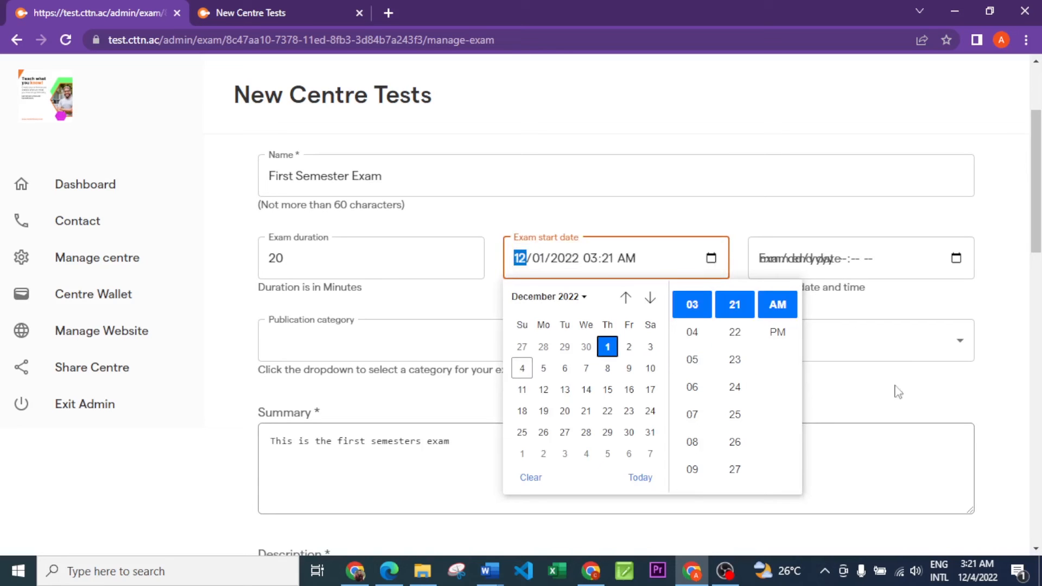
{"action": "left_click", "coordinate": [855, 382]}
{"action": "scroll", "coordinate": [868, 423], "scroll_direction": "down", "scroll_amount": 3}
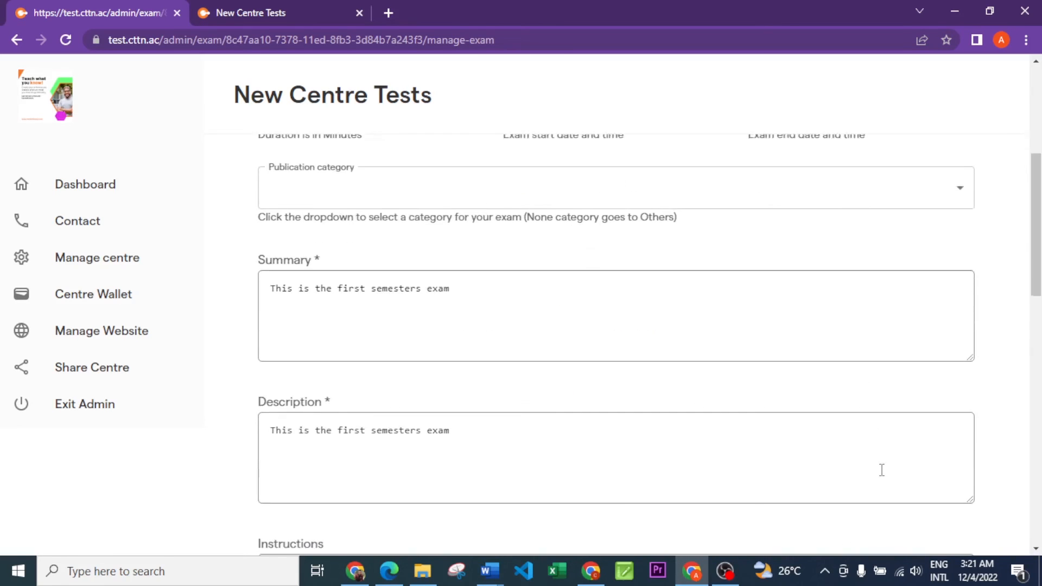
{"action": "scroll", "coordinate": [881, 470], "scroll_direction": "down", "scroll_amount": 10}
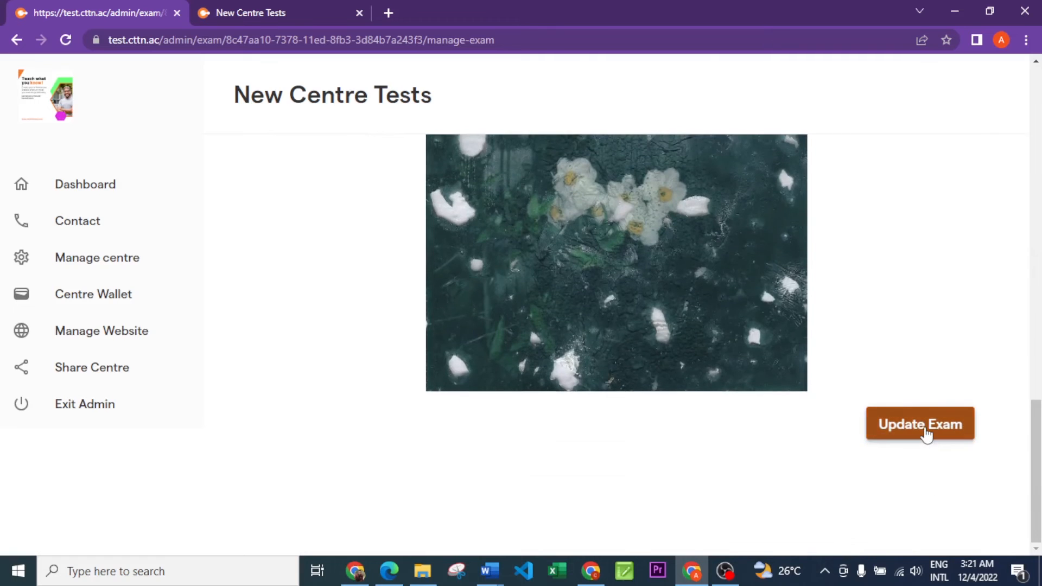
{"action": "left_click", "coordinate": [926, 432]}
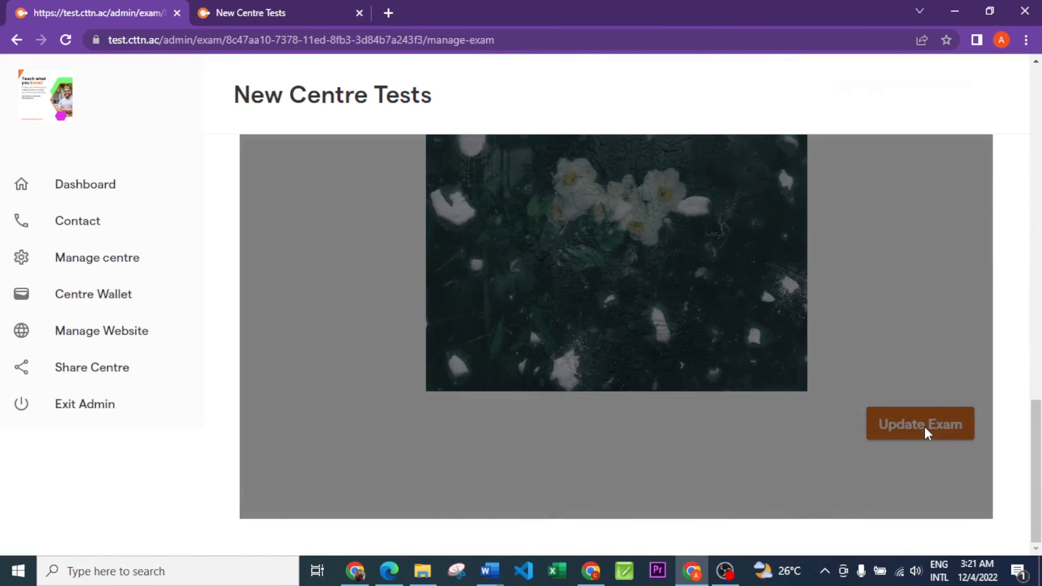
Step: Enter "Answer all questions carefully" as the exam's instructions and update the exam
{"action": "scroll", "coordinate": [450, 419], "scroll_direction": "down", "scroll_amount": 3}
{"action": "scroll", "coordinate": [449, 419], "scroll_direction": "down", "scroll_amount": 5}
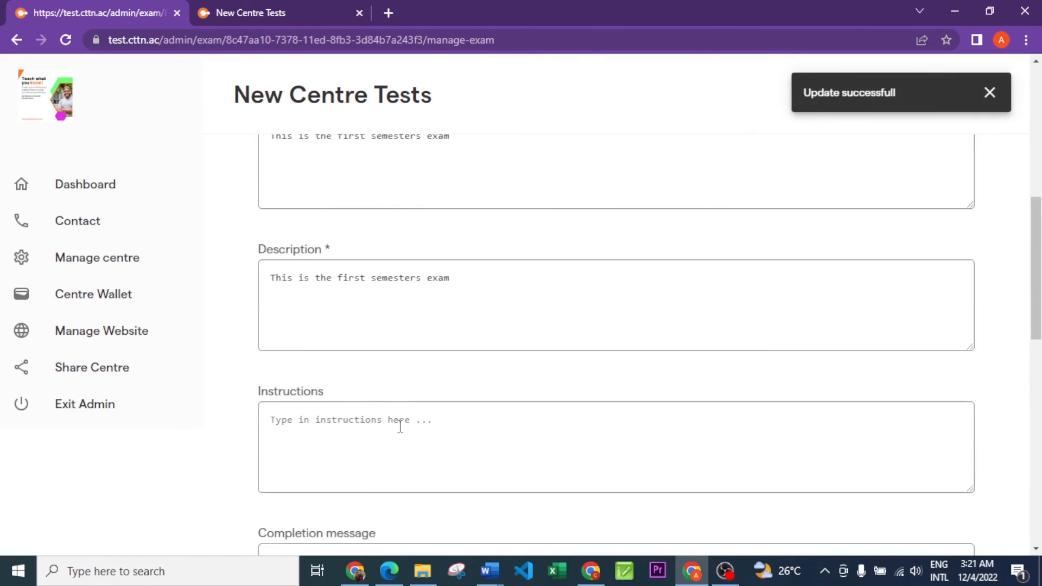
{"action": "left_click", "coordinate": [327, 442]}
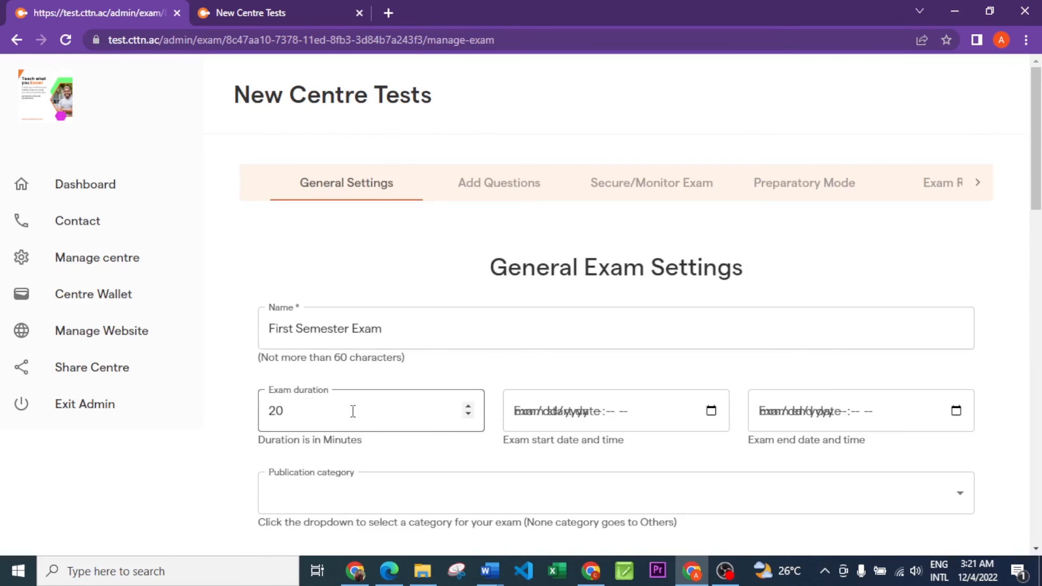
{"action": "scroll", "coordinate": [369, 404], "scroll_direction": "down", "scroll_amount": 10}
{"action": "left_click", "coordinate": [303, 223]}
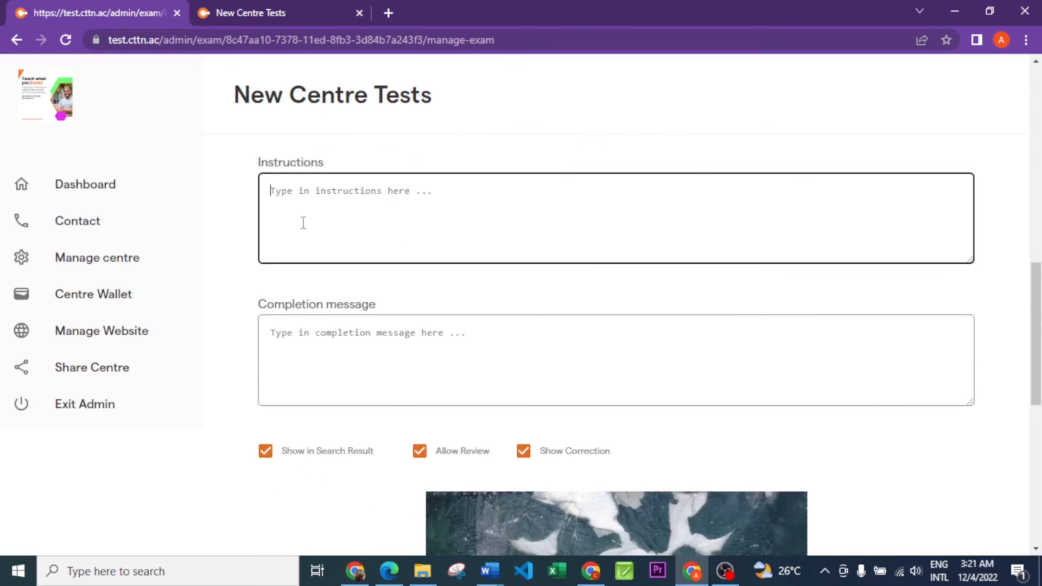
{"action": "type", "text": "Answ"}
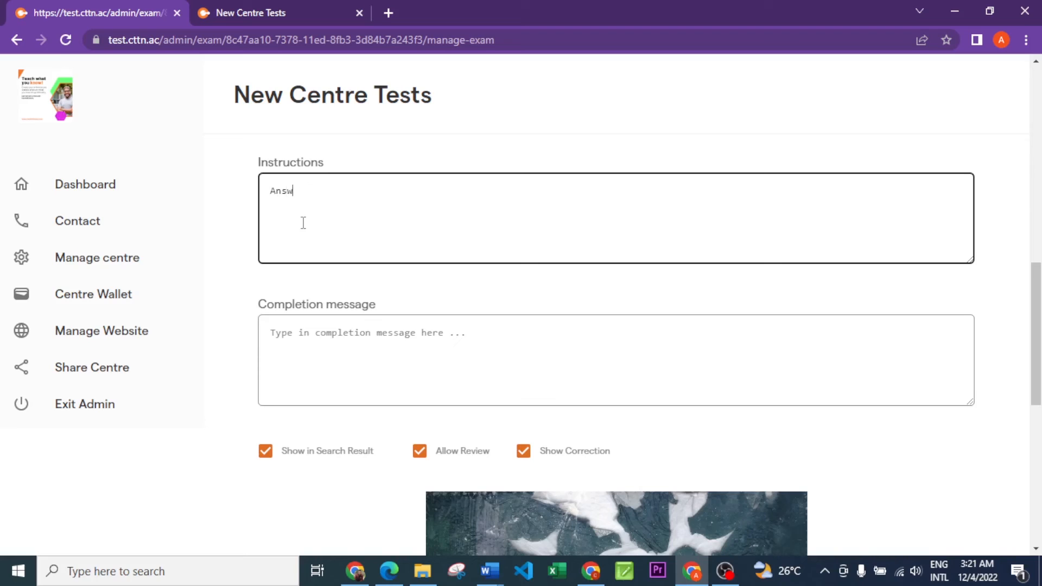
{"action": "type", "text": "er all"}
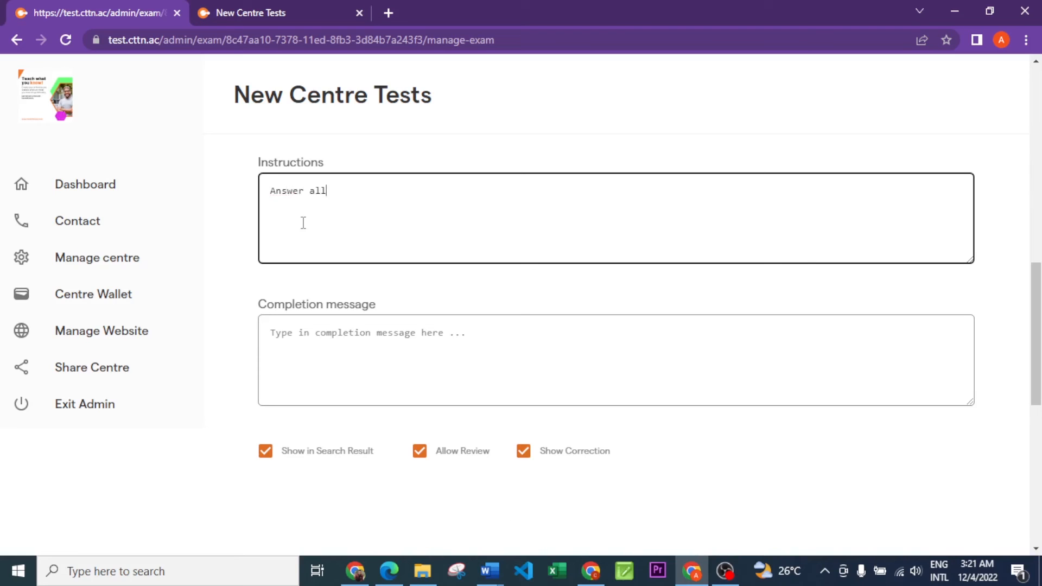
{"action": "type", "text": " questions carefully"}
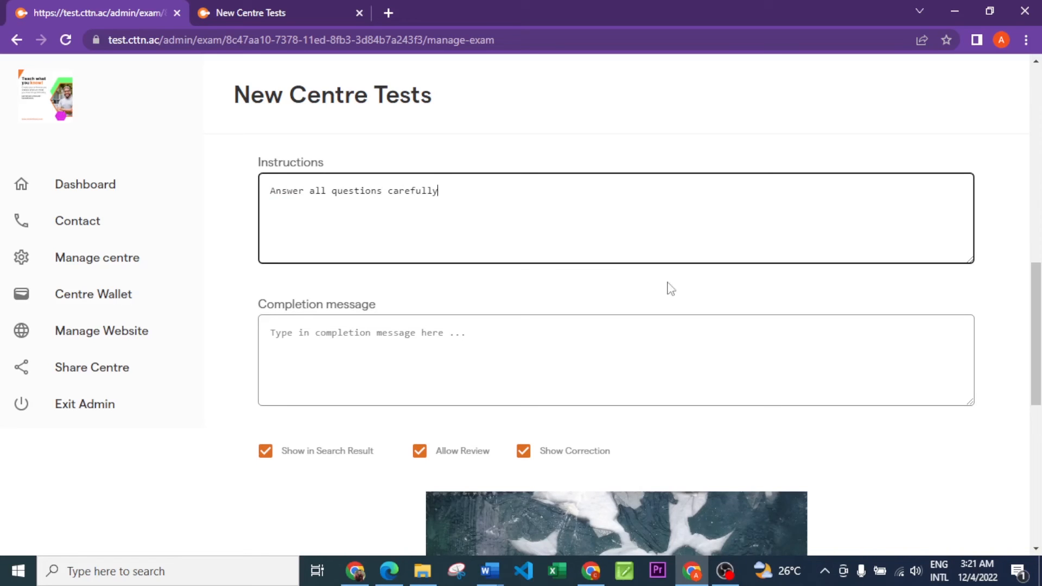
{"action": "scroll", "coordinate": [668, 286], "scroll_direction": "down", "scroll_amount": 7}
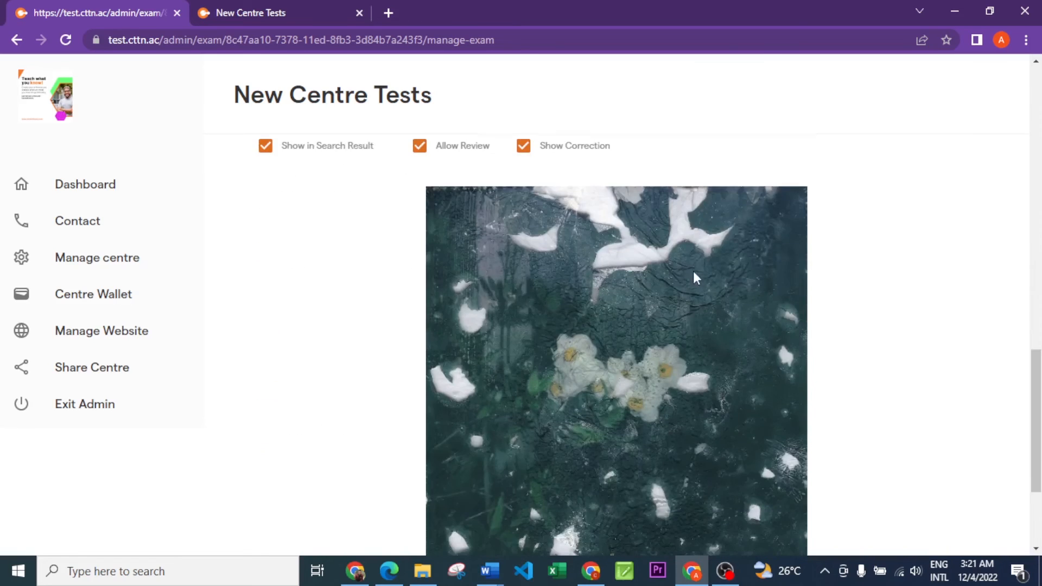
{"action": "left_click", "coordinate": [962, 454]}
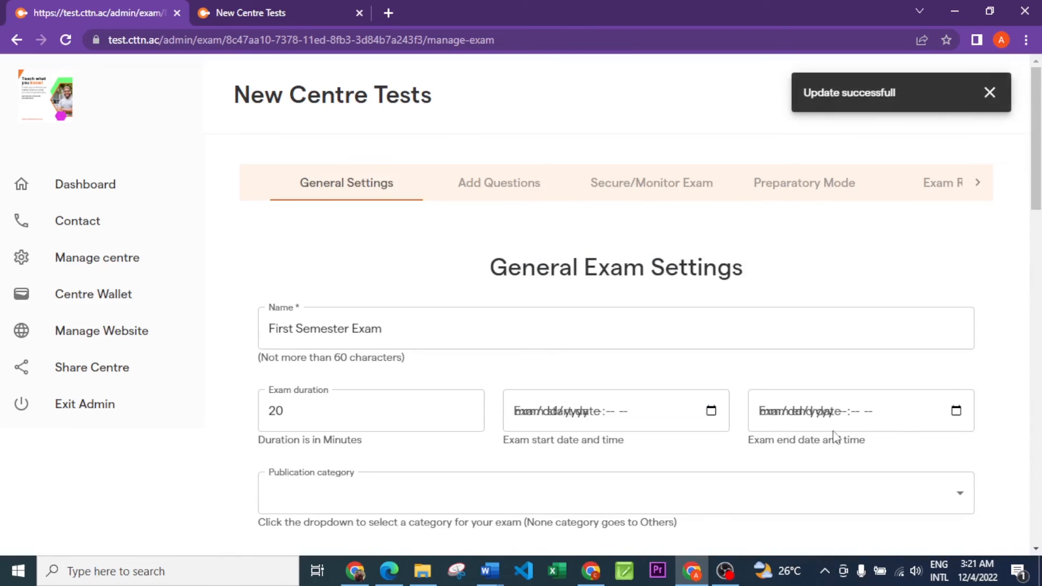
Step: Go back to the First Semester Exam's instructions page on the candidate site and check the instructions and start date
{"action": "left_click", "coordinate": [246, 15]}
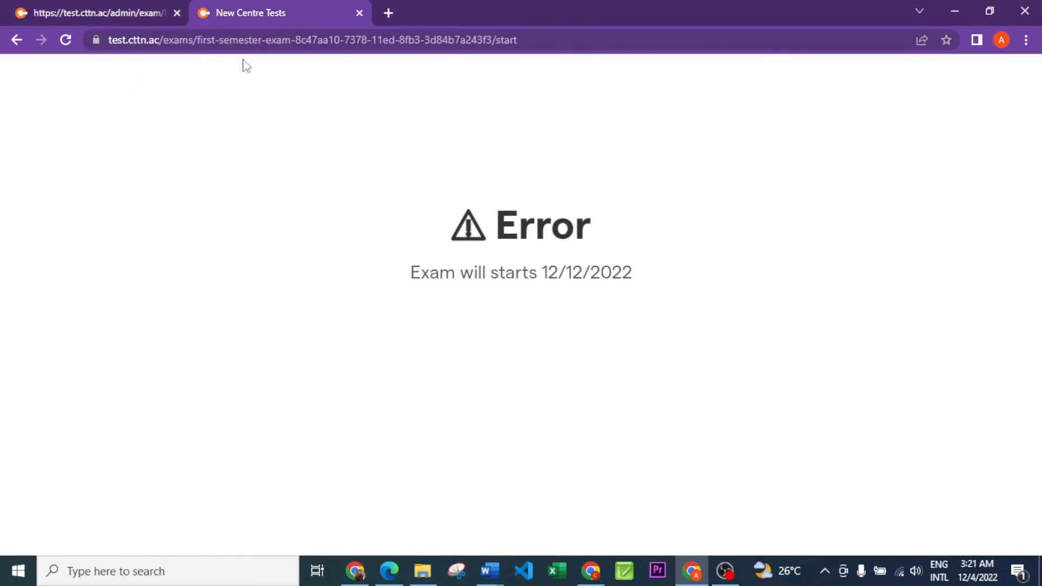
{"action": "left_click", "coordinate": [18, 39]}
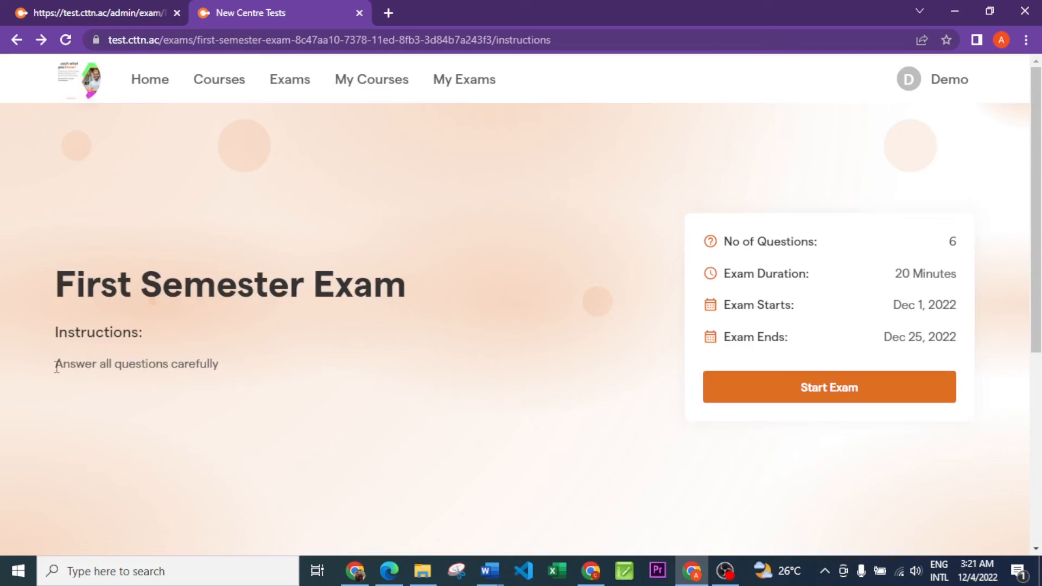
{"action": "left_click_drag", "start_coordinate": [53, 364], "coordinate": [223, 364]}
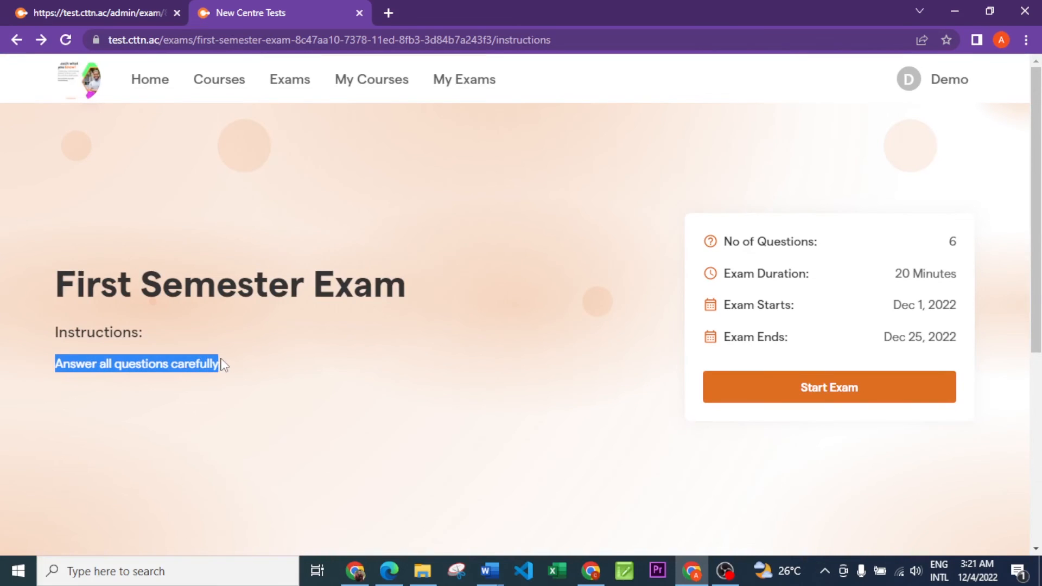
{"action": "left_click", "coordinate": [326, 376]}
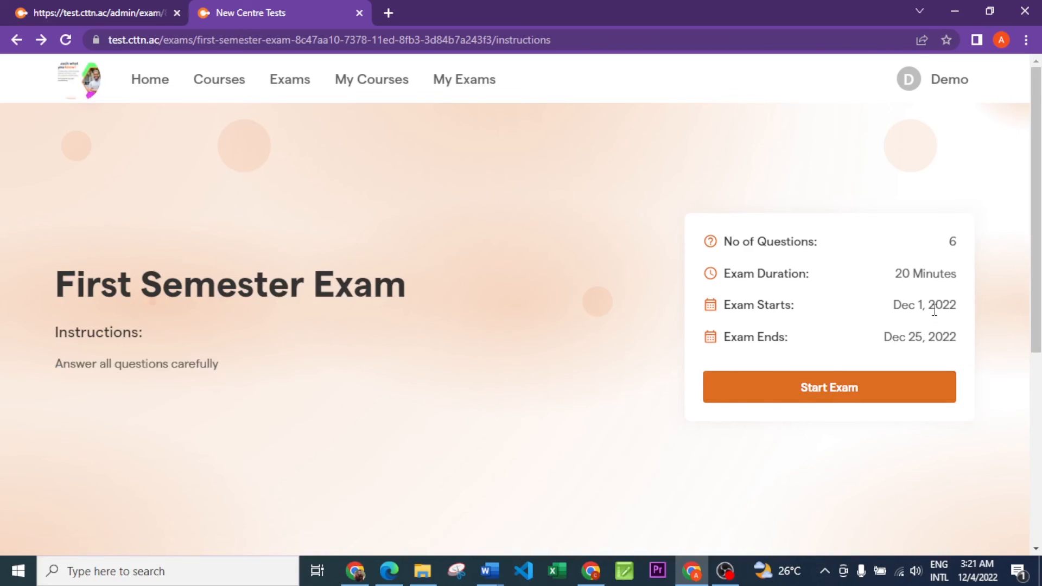
Step: Start the First Semester Exam, answer question 1 of the general section with True and go to question 2
{"action": "left_click", "coordinate": [845, 391]}
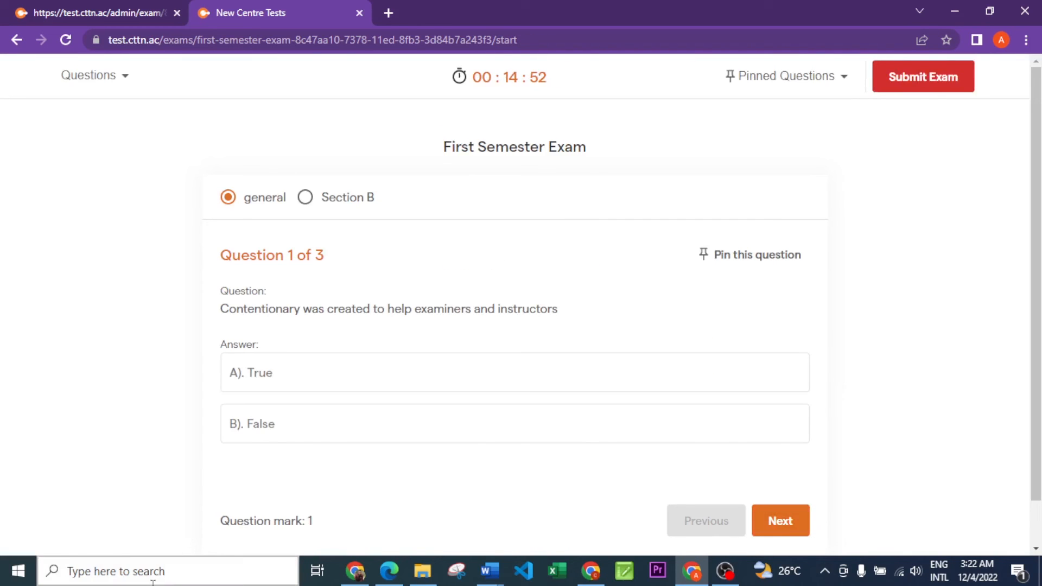
{"action": "left_click", "coordinate": [276, 381]}
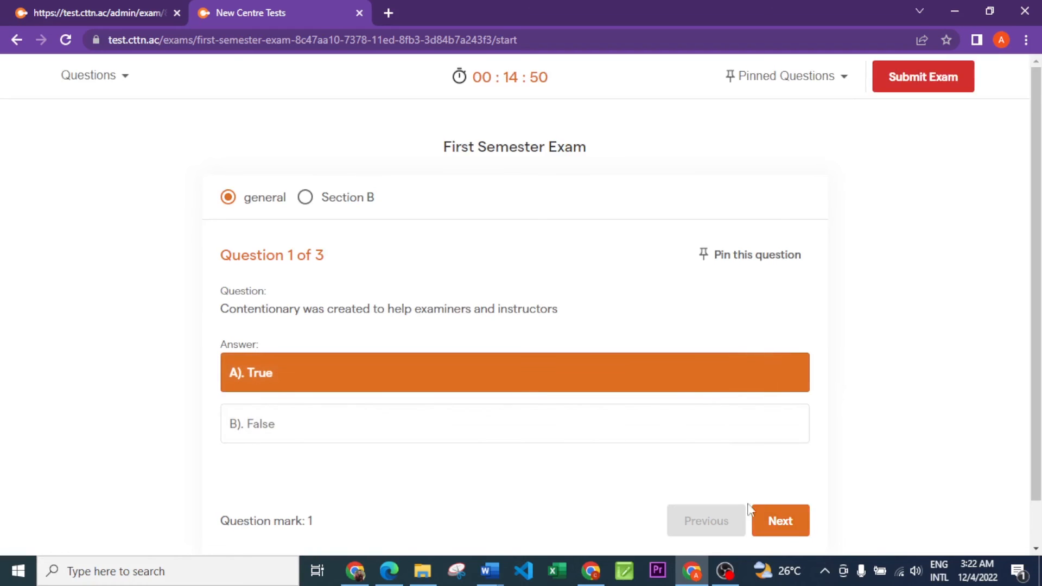
{"action": "left_click", "coordinate": [781, 521]}
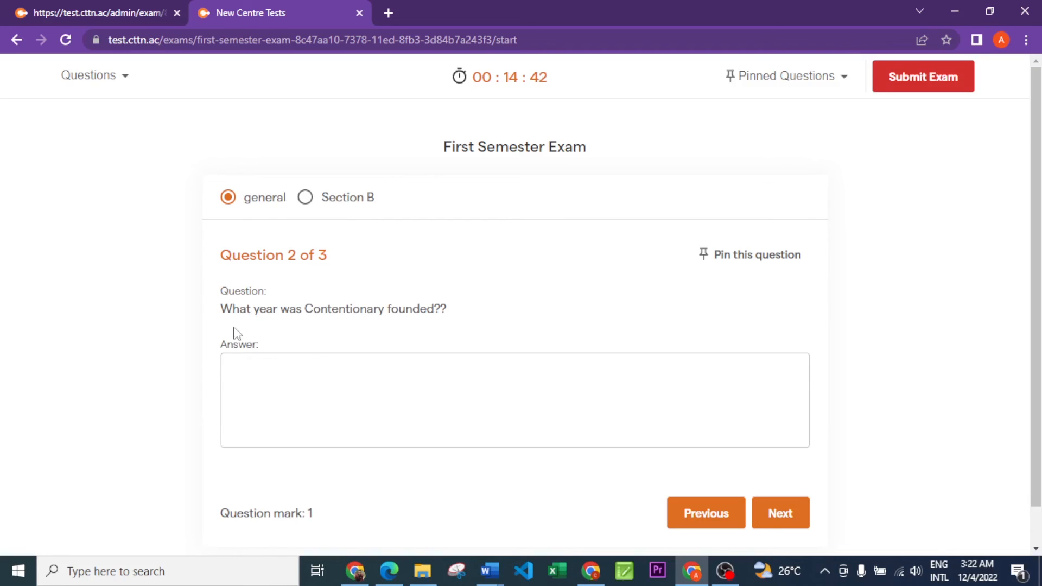
Step: Answer the general section's question 2 with 2030 and go to question 3
{"action": "left_click", "coordinate": [398, 402]}
{"action": "type", "text": "2030"}
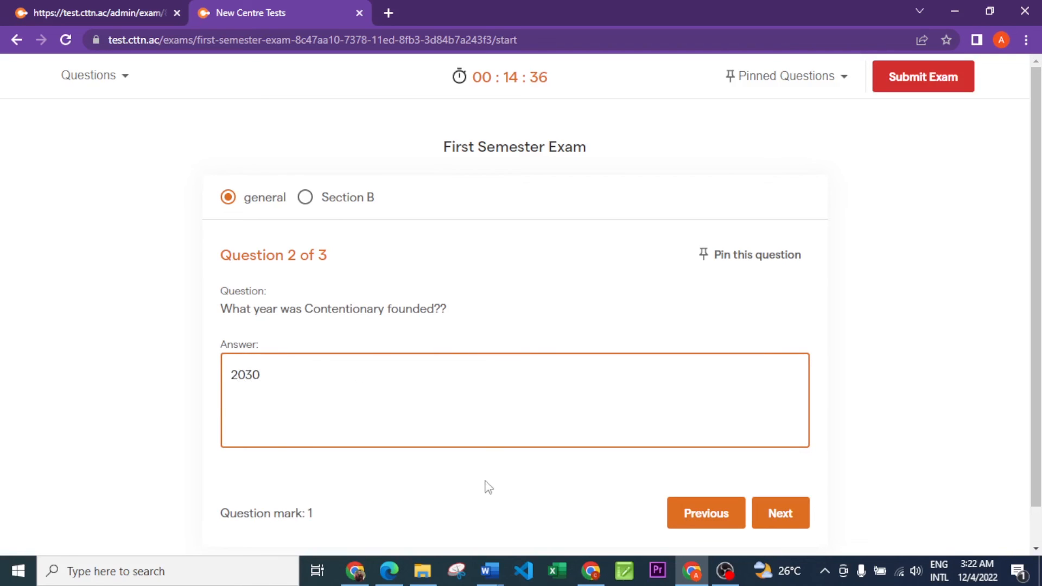
{"action": "left_click", "coordinate": [787, 520]}
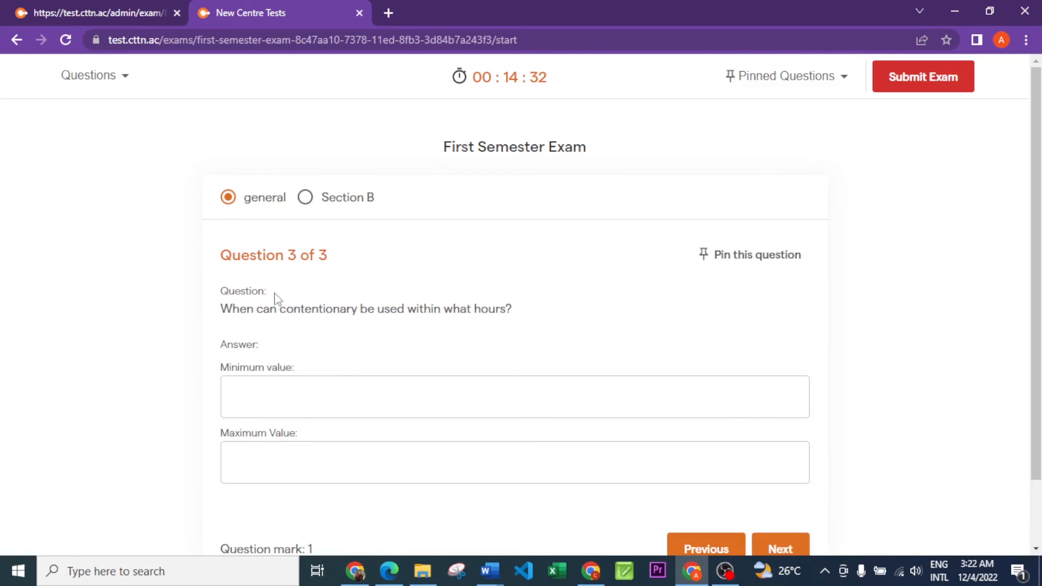
Step: Answer question 3 with minimum value 0:00Hr and maximum value 23:50Hr, and continue to Section B
{"action": "left_click", "coordinate": [341, 403]}
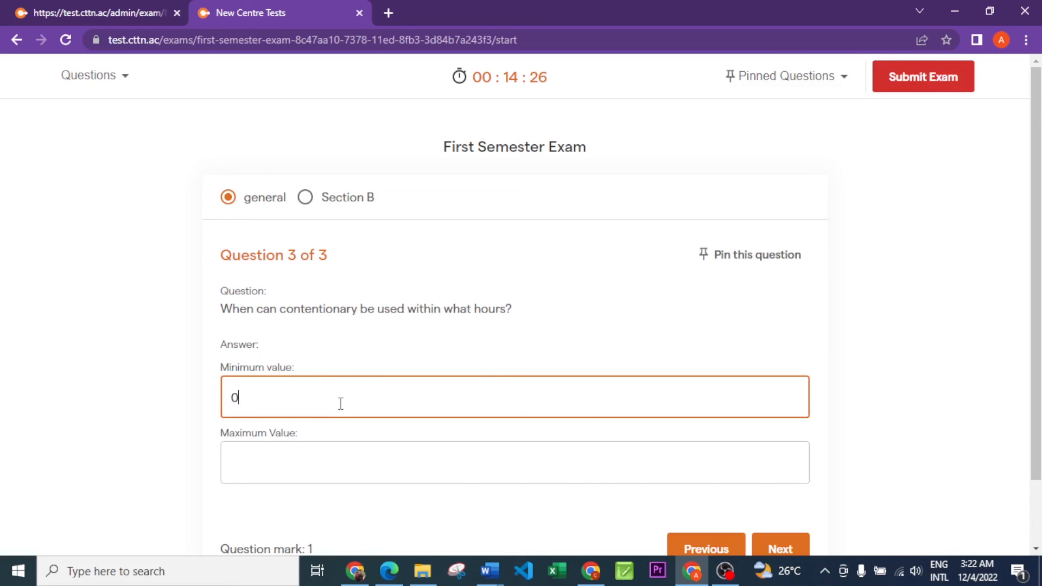
{"action": "type", "text": "0:00Hr"}
{"action": "left_click", "coordinate": [319, 461]}
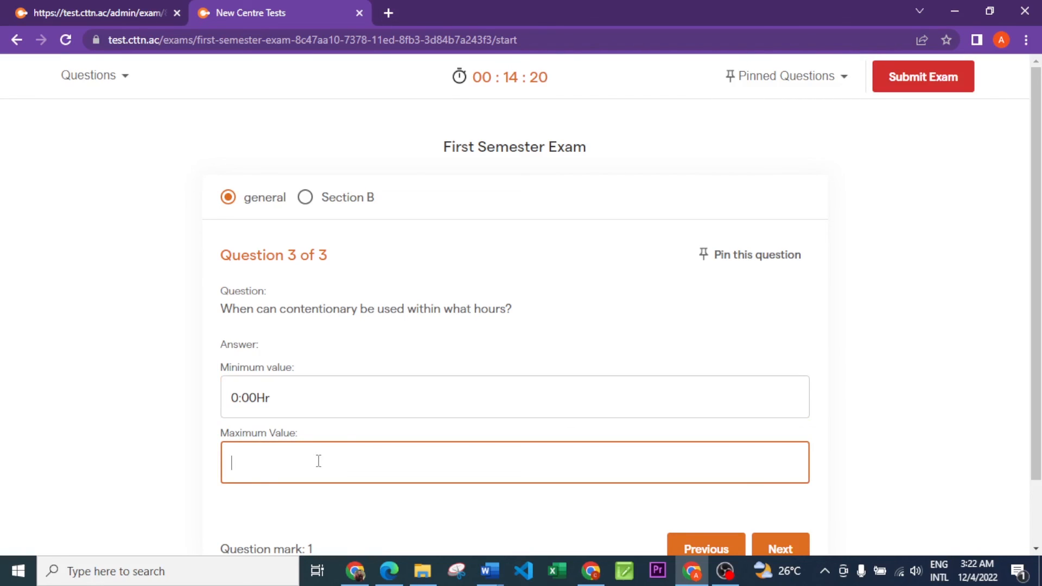
{"action": "type", "text": "23:50Hr"}
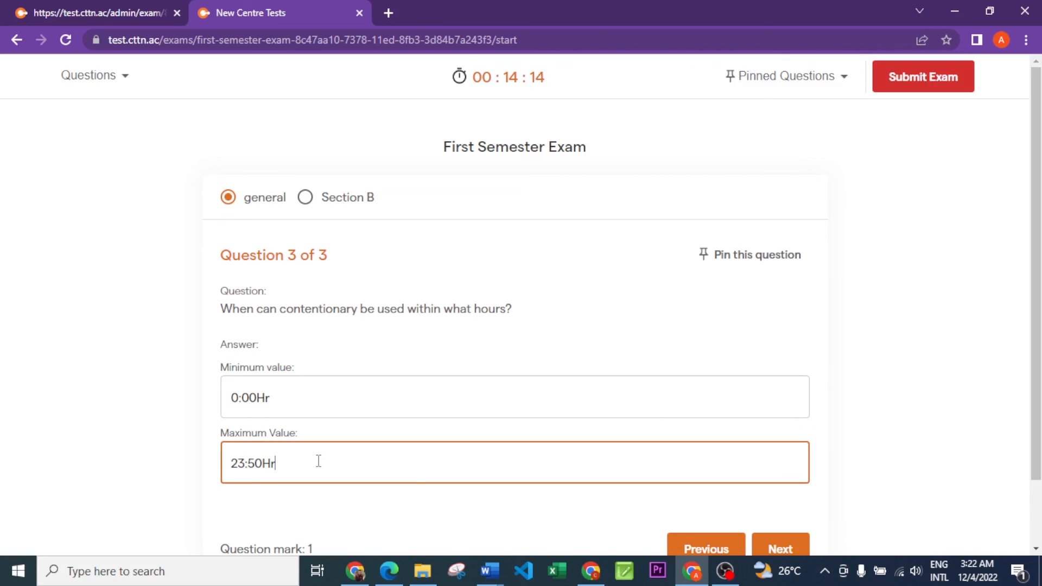
{"action": "scroll", "coordinate": [535, 274], "scroll_direction": "down", "scroll_amount": 2}
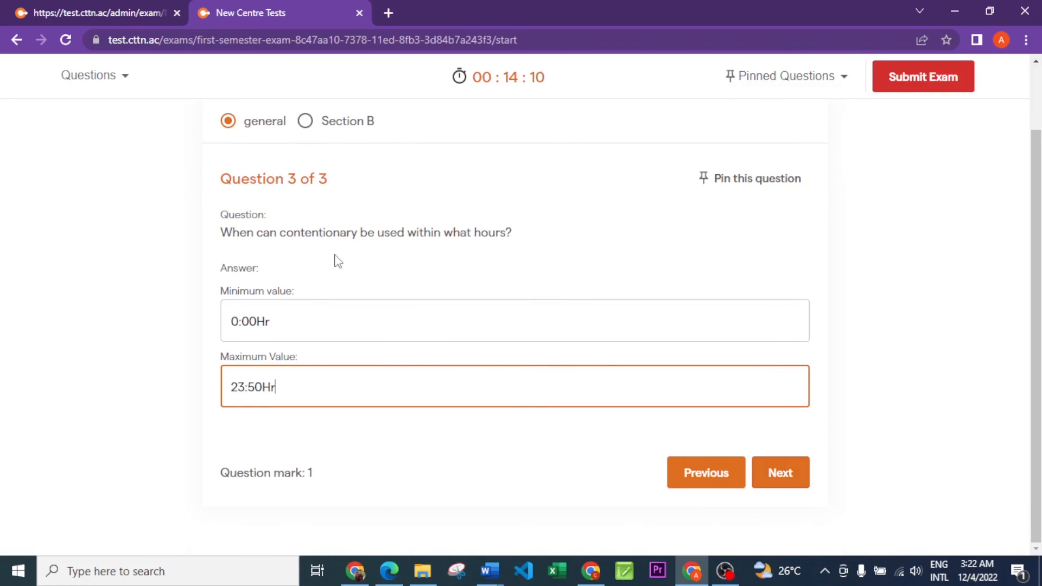
{"action": "scroll", "coordinate": [325, 277], "scroll_direction": "up", "scroll_amount": 2}
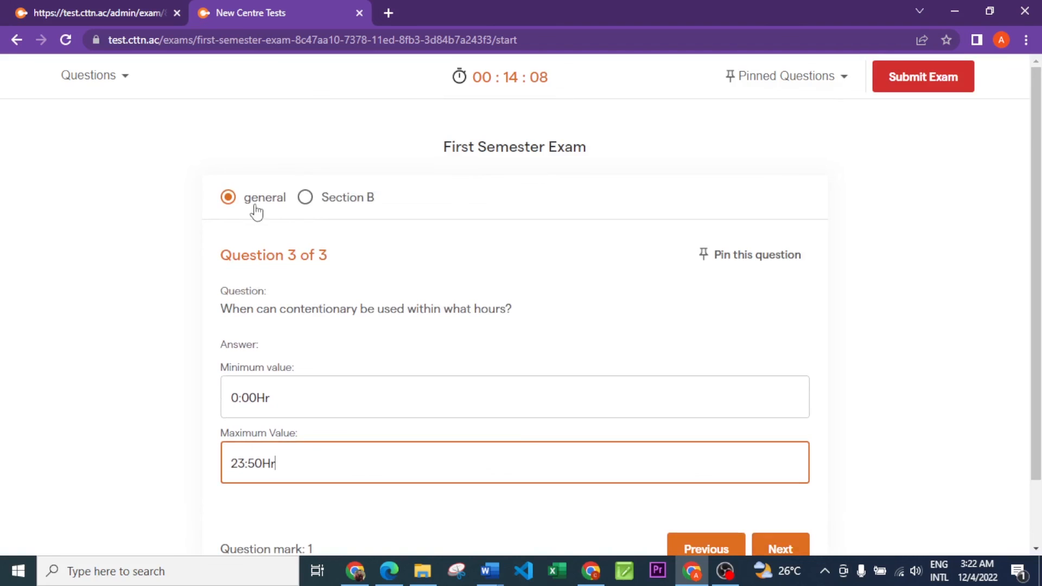
{"action": "scroll", "coordinate": [796, 526], "scroll_direction": "down", "scroll_amount": 2}
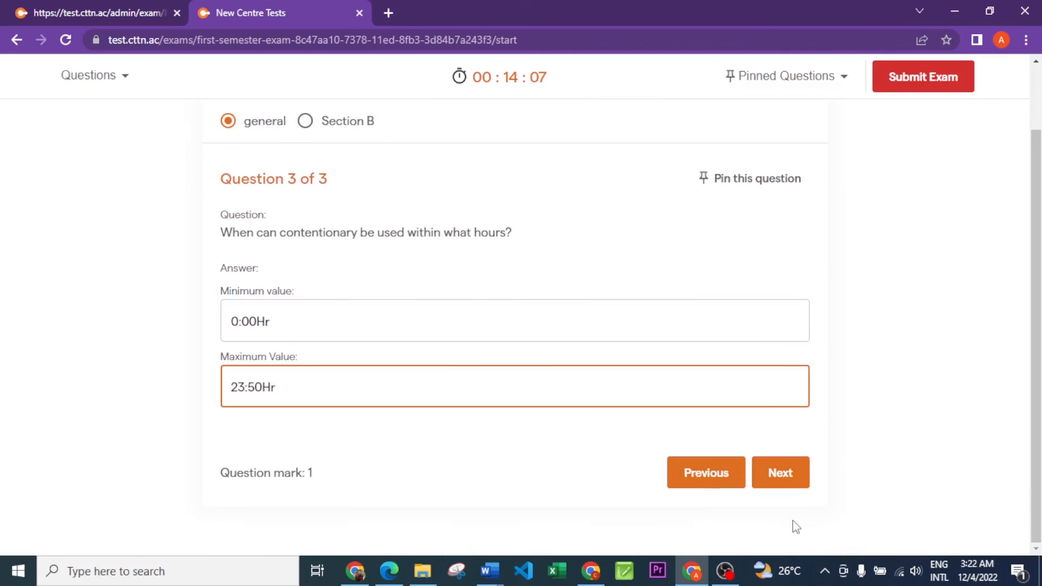
{"action": "left_click", "coordinate": [782, 481]}
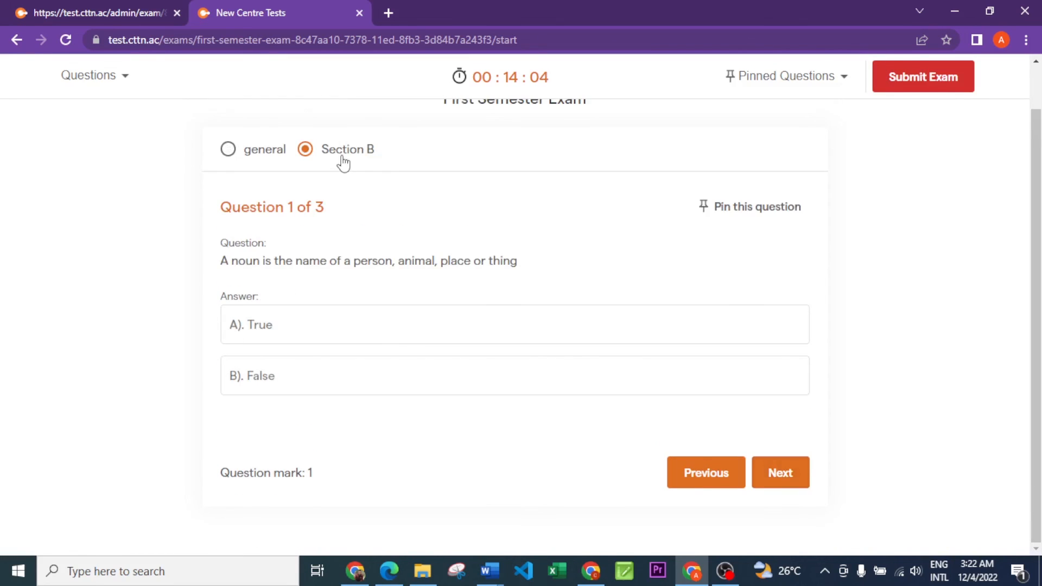
Step: Answer questions 1 and 2 of Section B with True and go to question 3
{"action": "left_click", "coordinate": [363, 328]}
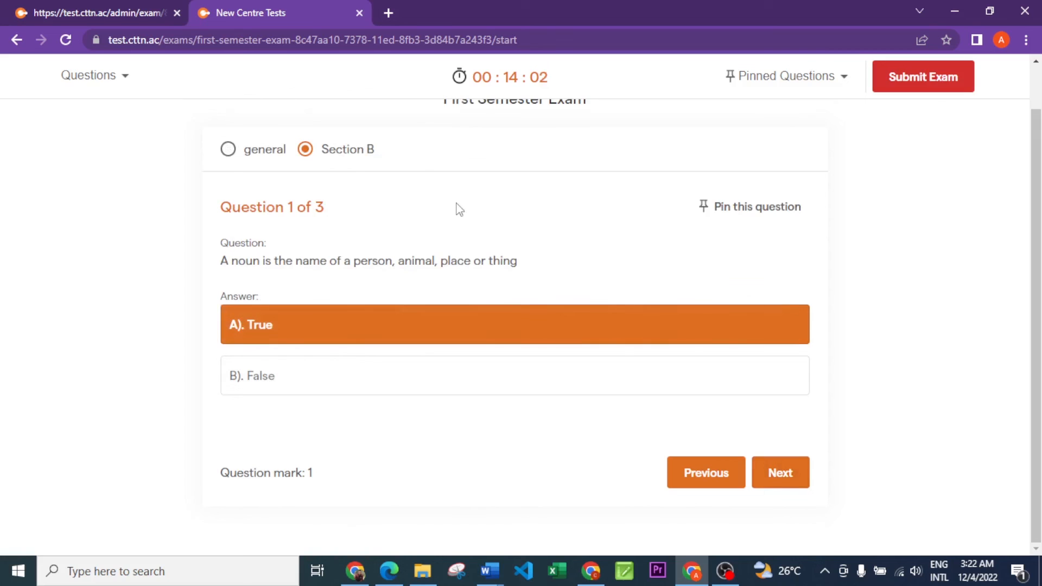
{"action": "scroll", "coordinate": [477, 173], "scroll_direction": "up", "scroll_amount": 2}
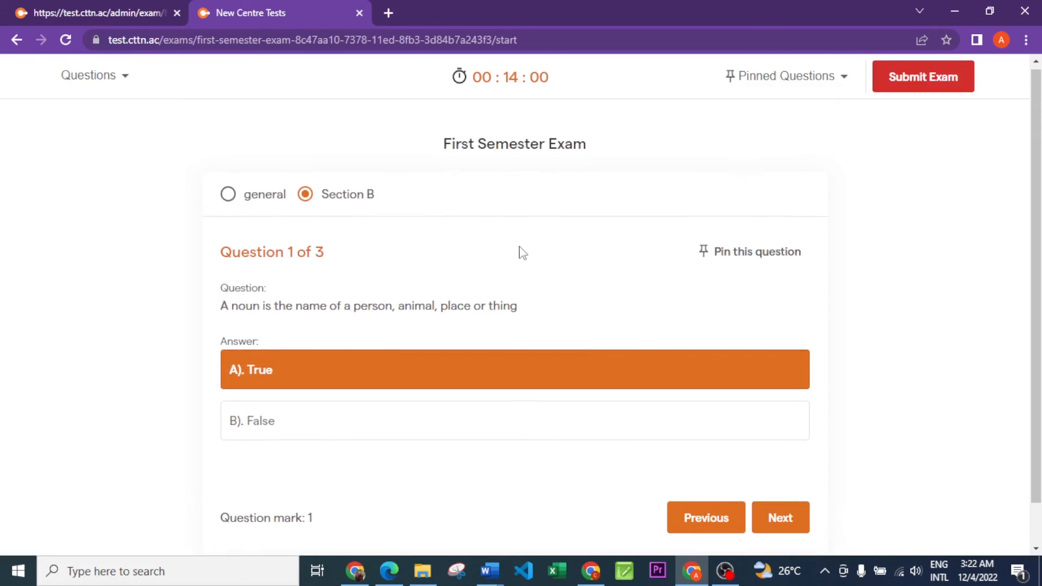
{"action": "scroll", "coordinate": [521, 251], "scroll_direction": "down", "scroll_amount": 2}
{"action": "left_click", "coordinate": [780, 475]}
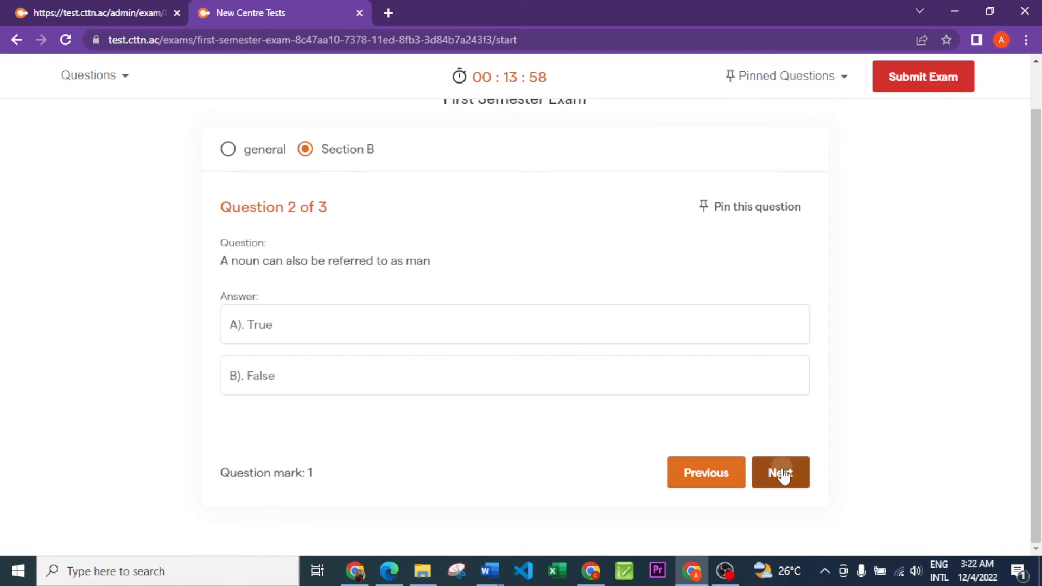
{"action": "left_click", "coordinate": [288, 339]}
{"action": "left_click", "coordinate": [786, 475]}
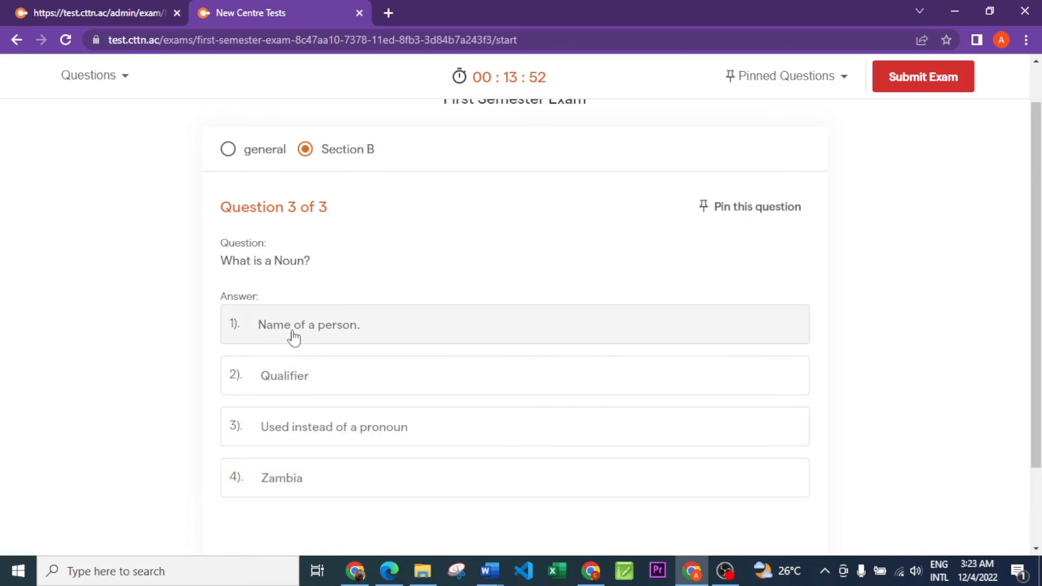
Step: Answer Section B's question 3 with "Name of a person.", submit the exam and confirm ending it
{"action": "left_click", "coordinate": [324, 335]}
{"action": "scroll", "coordinate": [862, 300], "scroll_direction": "up", "scroll_amount": 1}
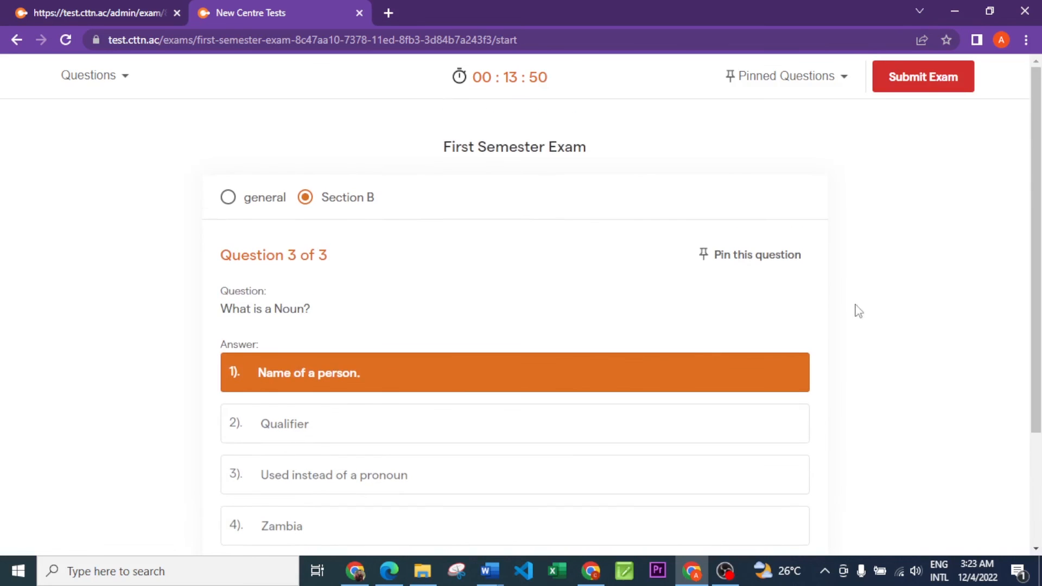
{"action": "scroll", "coordinate": [756, 354], "scroll_direction": "down", "scroll_amount": 3}
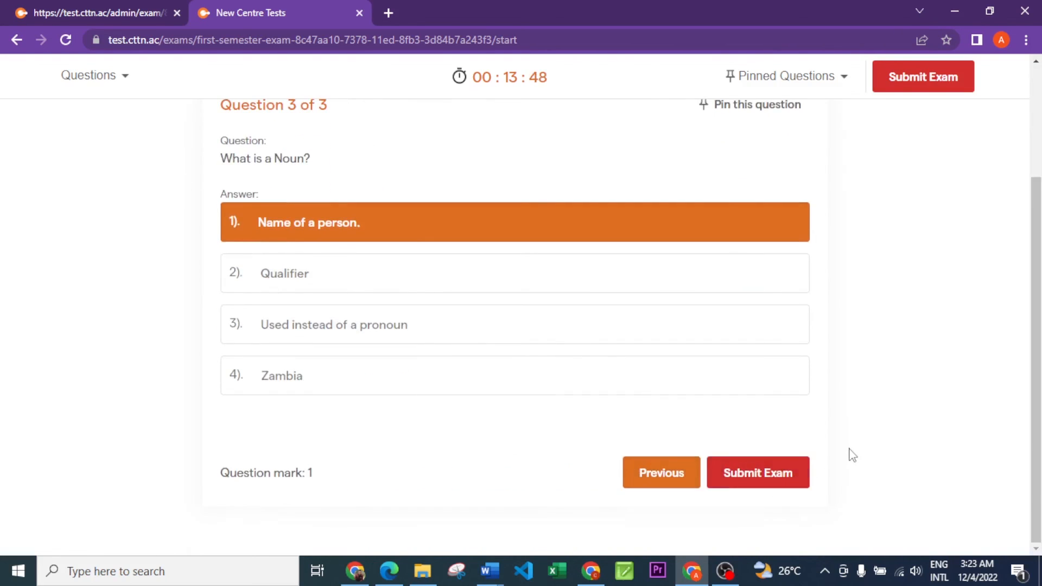
{"action": "scroll", "coordinate": [851, 455], "scroll_direction": "up", "scroll_amount": 2}
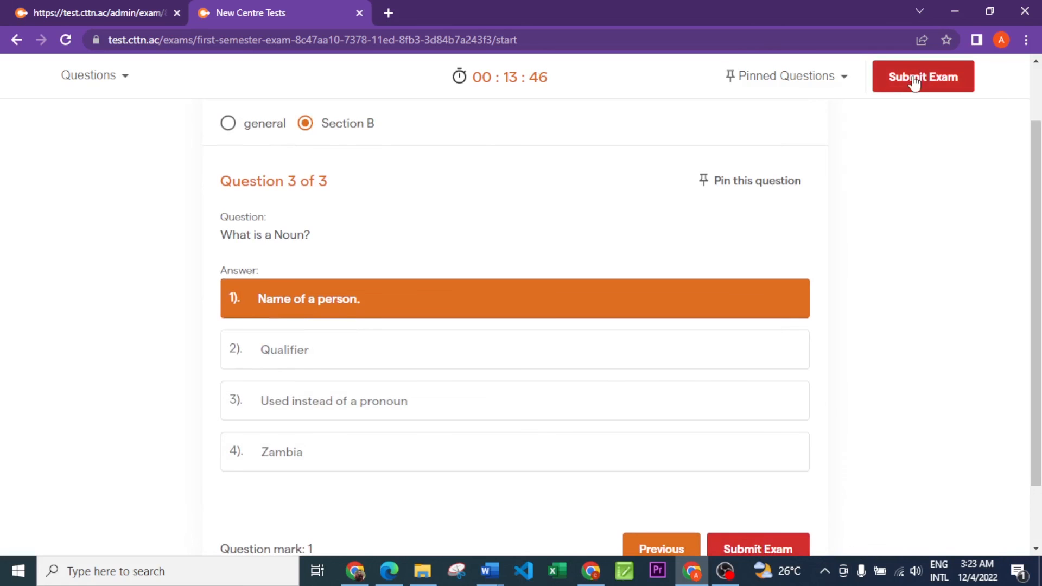
{"action": "scroll", "coordinate": [847, 309], "scroll_direction": "down", "scroll_amount": 2}
{"action": "left_click", "coordinate": [755, 474]}
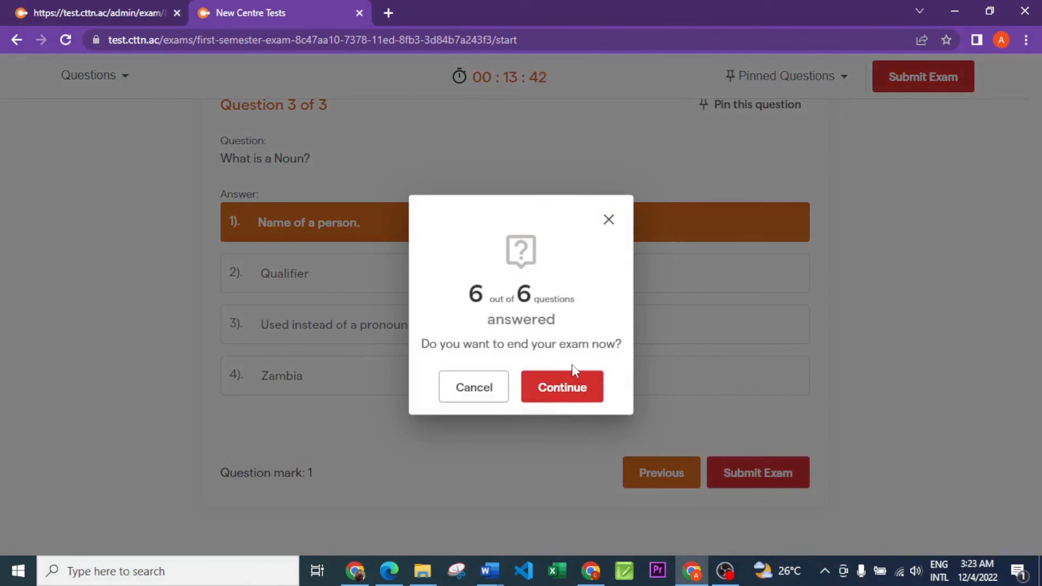
{"action": "left_click", "coordinate": [556, 387]}
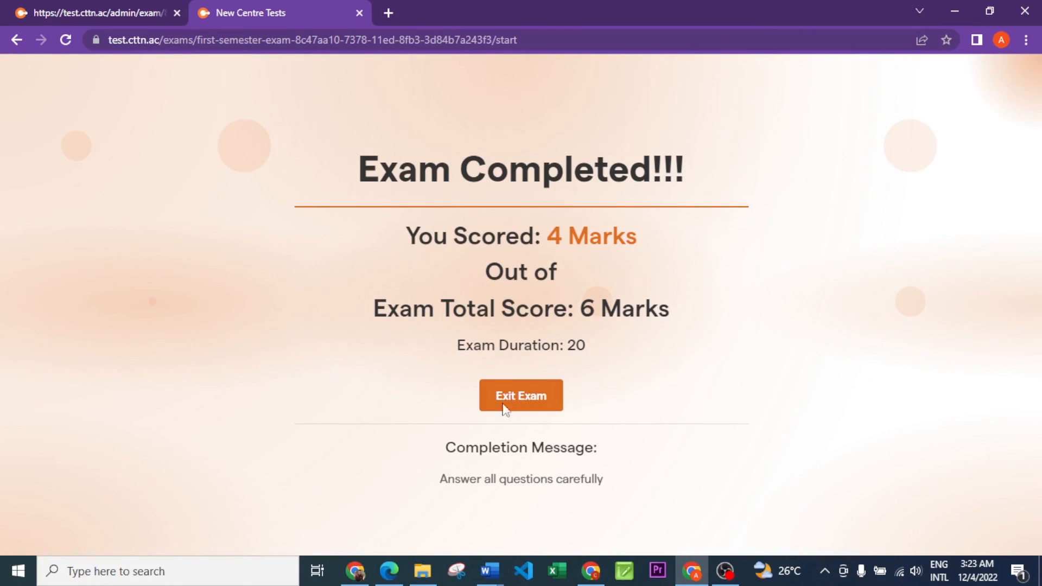
Step: Return to the exam's admin page and show its Exam Result list, reloading the page to refresh the results
{"action": "left_click", "coordinate": [102, 3]}
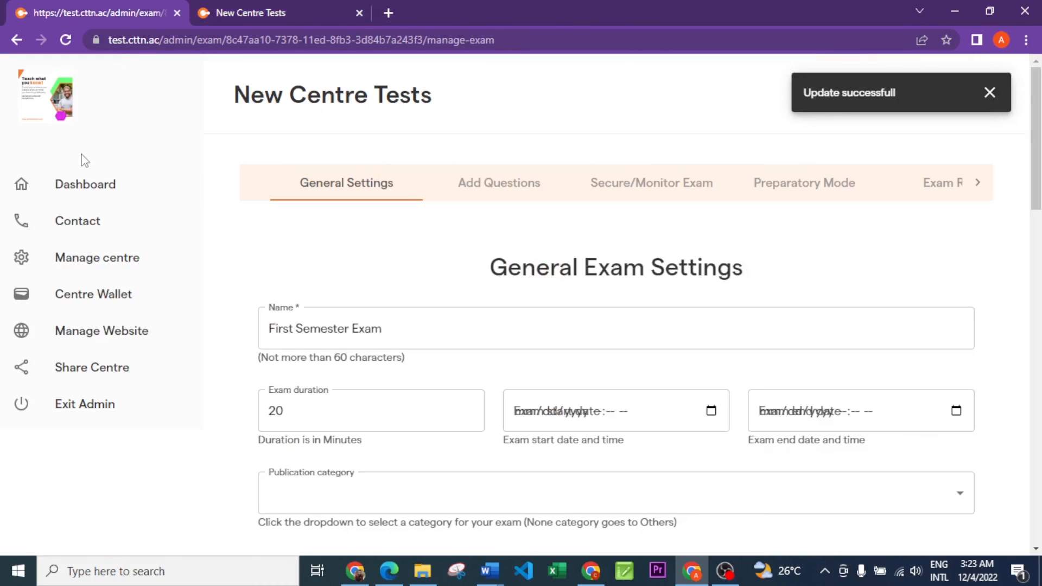
{"action": "left_click", "coordinate": [975, 187]}
{"action": "left_click", "coordinate": [586, 187]}
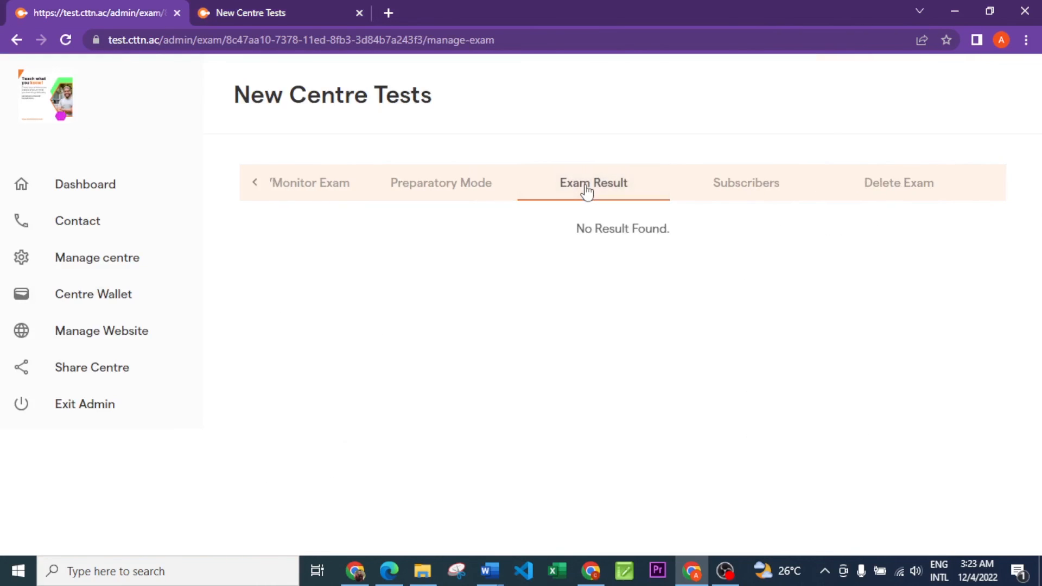
{"action": "left_click", "coordinate": [67, 42]}
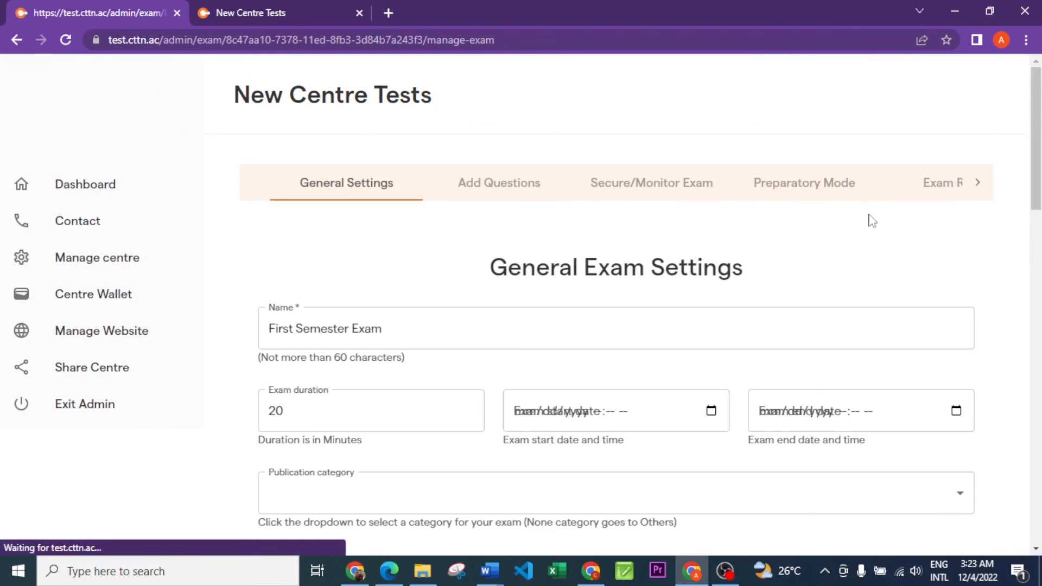
{"action": "left_click", "coordinate": [925, 194]}
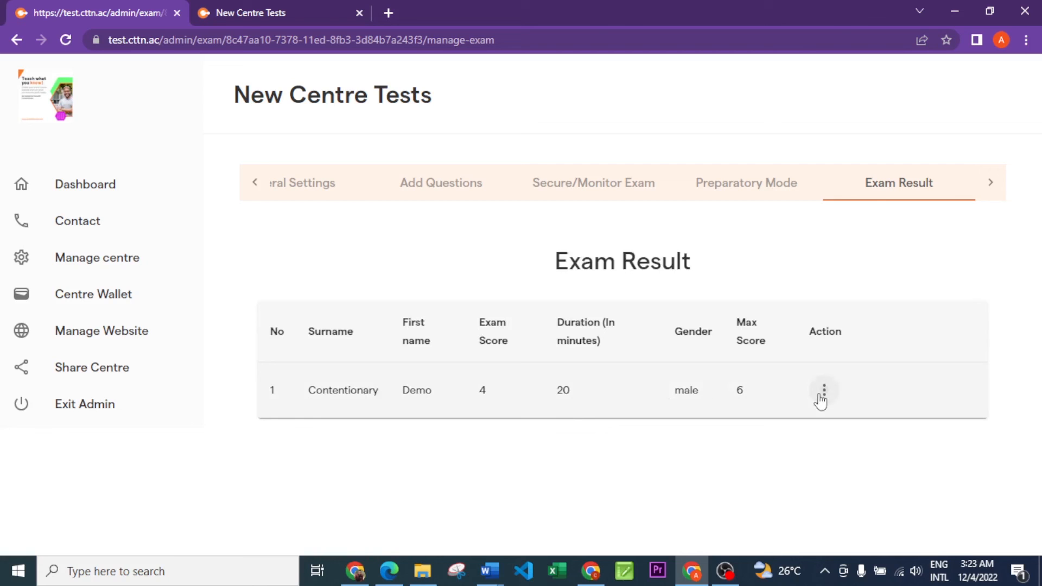
Step: Open the participant's script from the result entry and review the answers in the general section
{"action": "left_click", "coordinate": [822, 395]}
{"action": "left_click", "coordinate": [759, 430]}
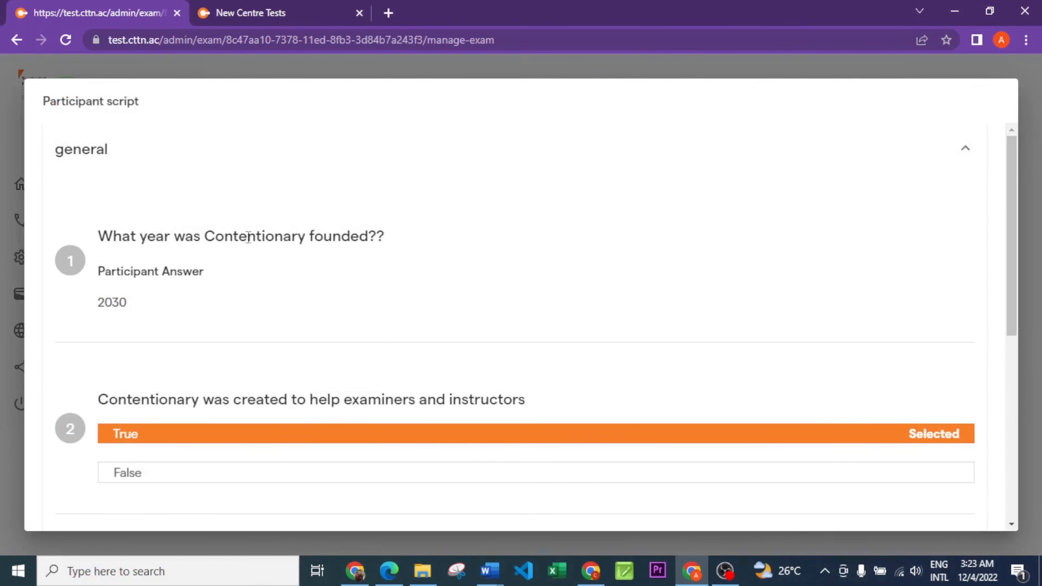
{"action": "double_click", "coordinate": [105, 304]}
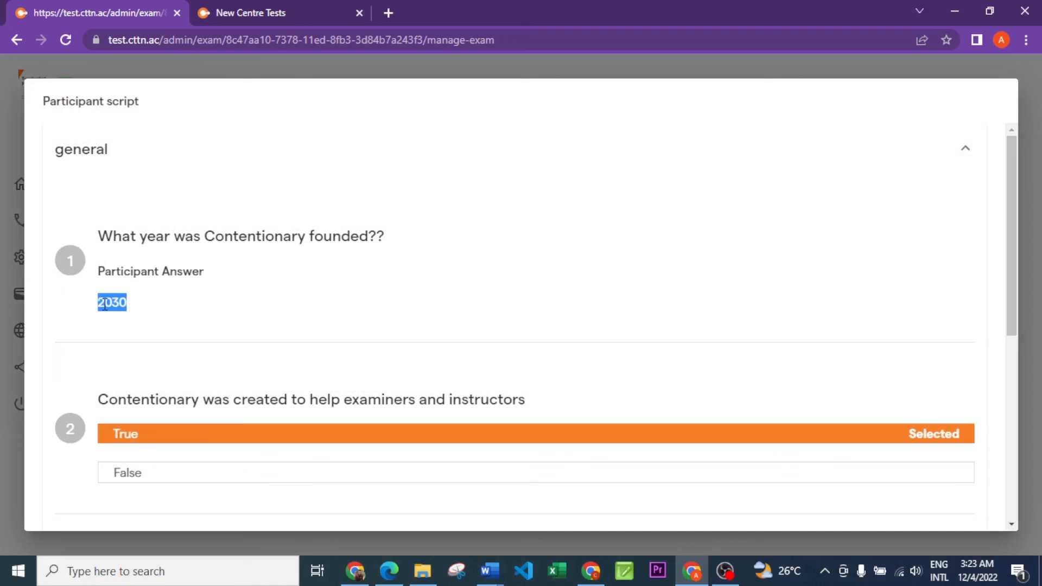
{"action": "left_click", "coordinate": [213, 306]}
{"action": "scroll", "coordinate": [153, 286], "scroll_direction": "down", "scroll_amount": 2}
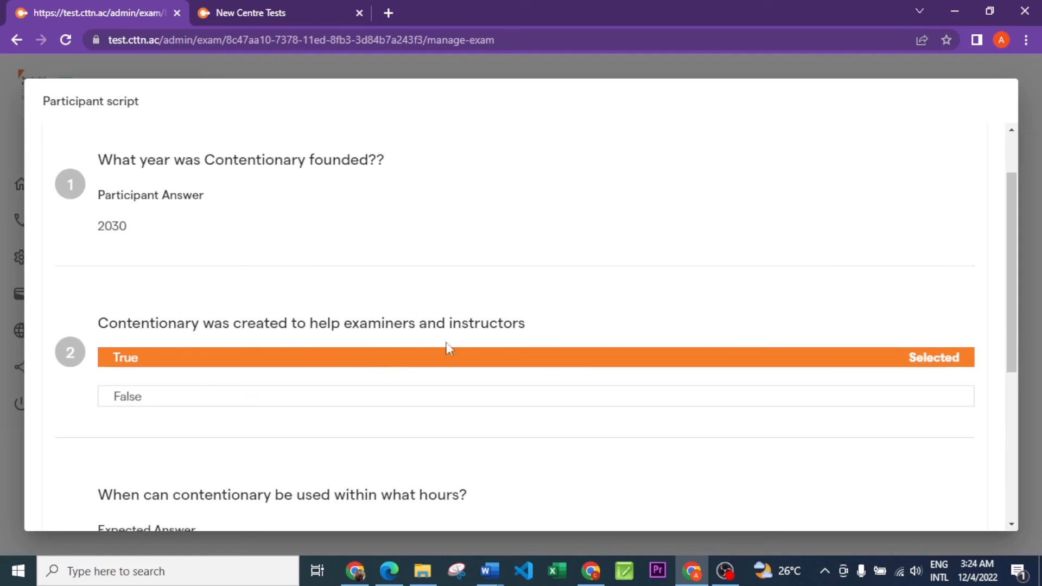
{"action": "scroll", "coordinate": [495, 345], "scroll_direction": "down", "scroll_amount": 1}
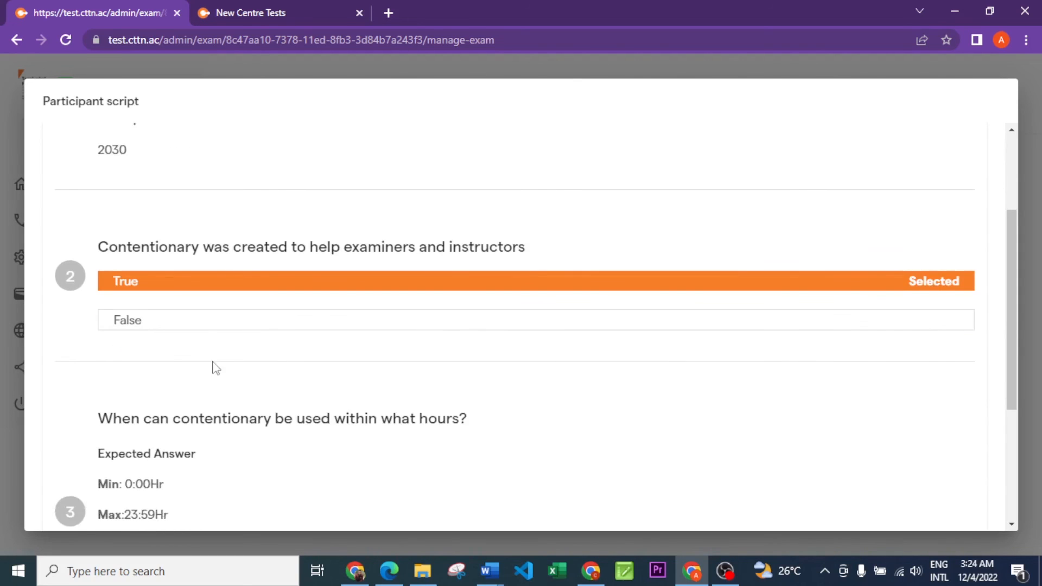
{"action": "scroll", "coordinate": [181, 336], "scroll_direction": "down", "scroll_amount": 2}
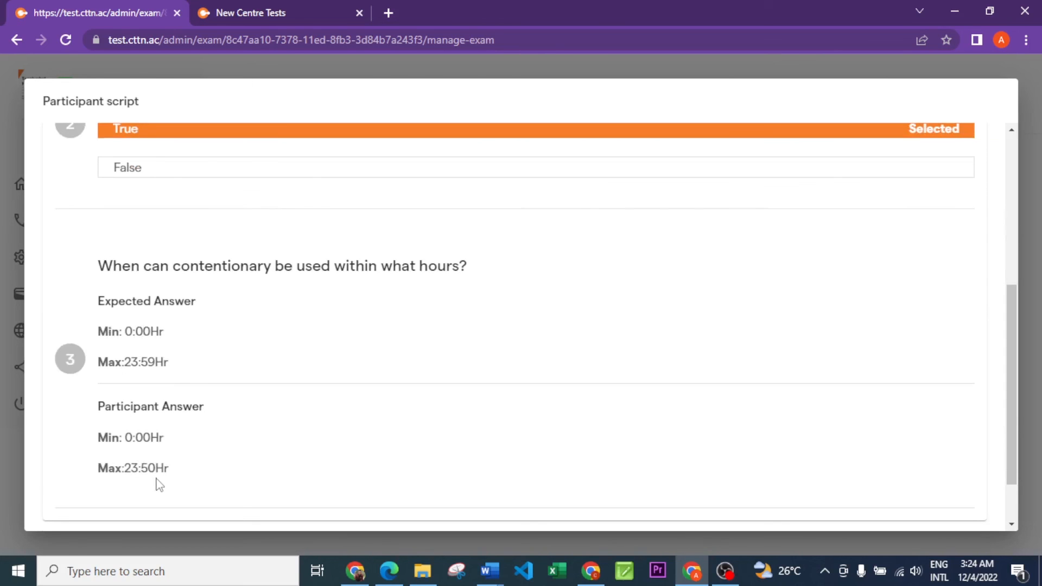
{"action": "scroll", "coordinate": [217, 331], "scroll_direction": "down", "scroll_amount": 1}
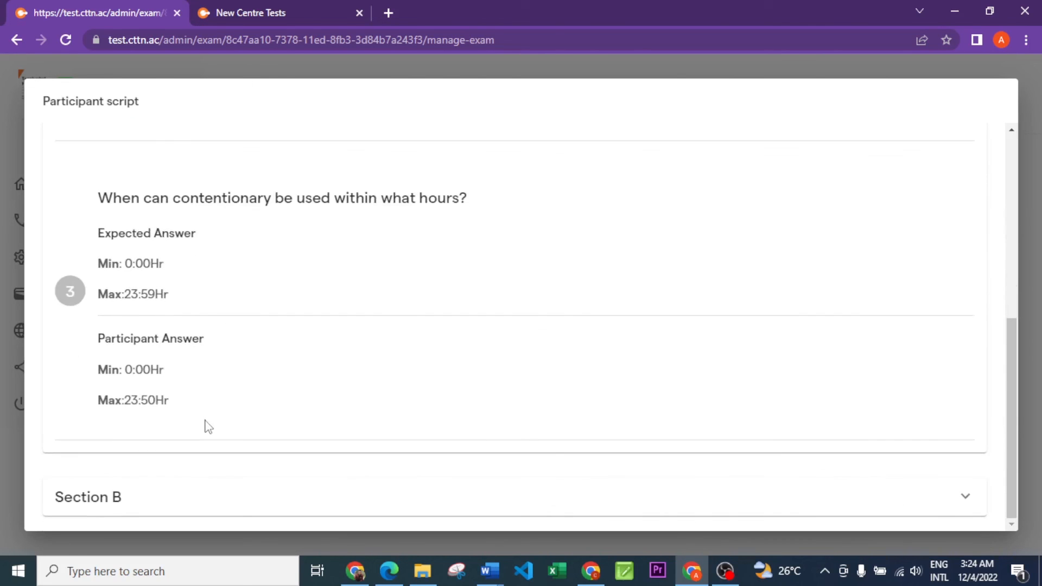
Step: Expand Section B of the participant script, review its answers and close the script
{"action": "left_click", "coordinate": [111, 496]}
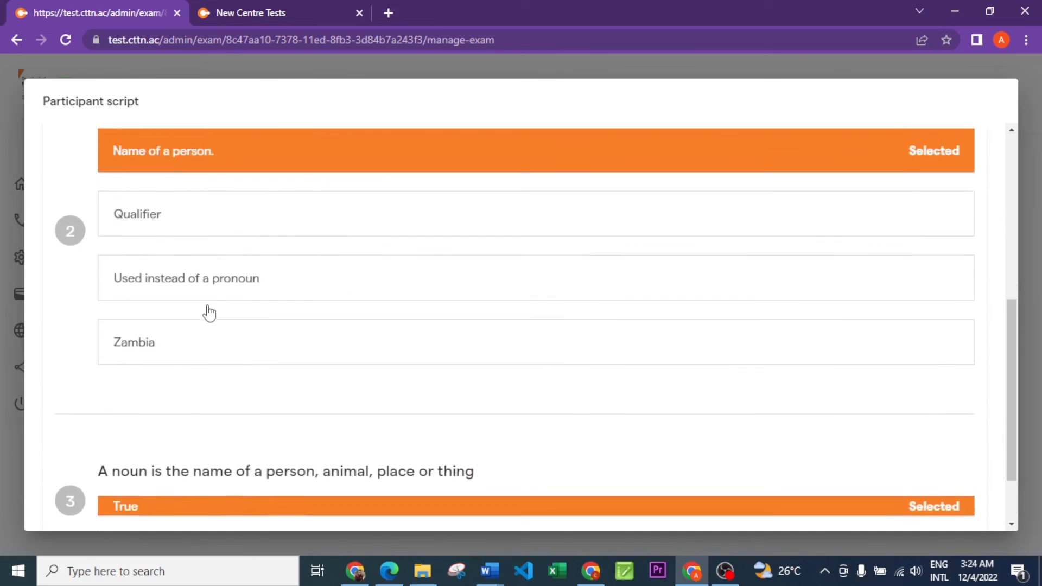
{"action": "scroll", "coordinate": [198, 332], "scroll_direction": "up", "scroll_amount": 3}
{"action": "scroll", "coordinate": [163, 283], "scroll_direction": "up", "scroll_amount": 3}
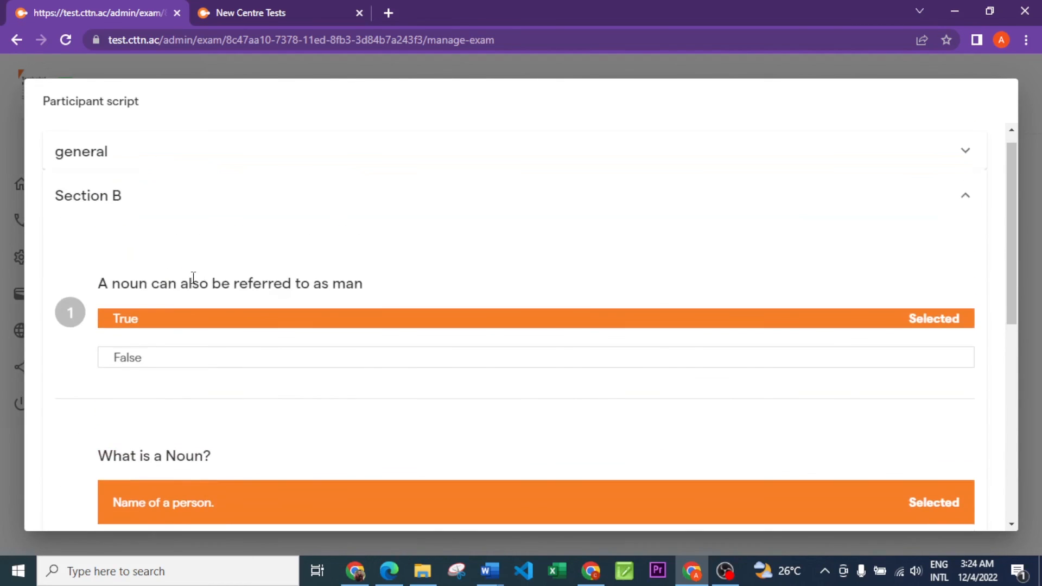
{"action": "scroll", "coordinate": [187, 380], "scroll_direction": "down", "scroll_amount": 3}
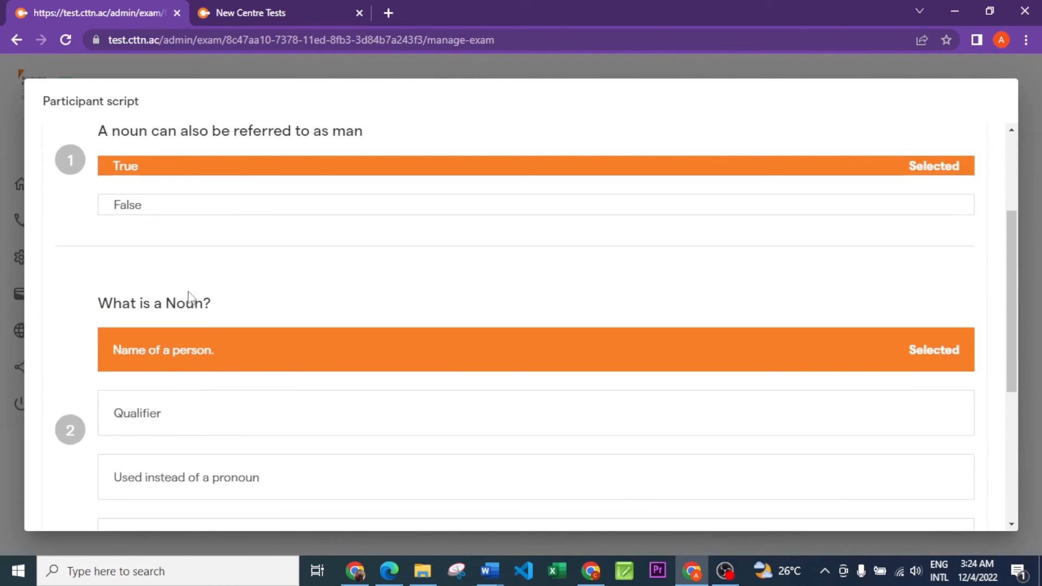
{"action": "scroll", "coordinate": [209, 390], "scroll_direction": "down", "scroll_amount": 4}
{"action": "scroll", "coordinate": [216, 390], "scroll_direction": "down", "scroll_amount": 1}
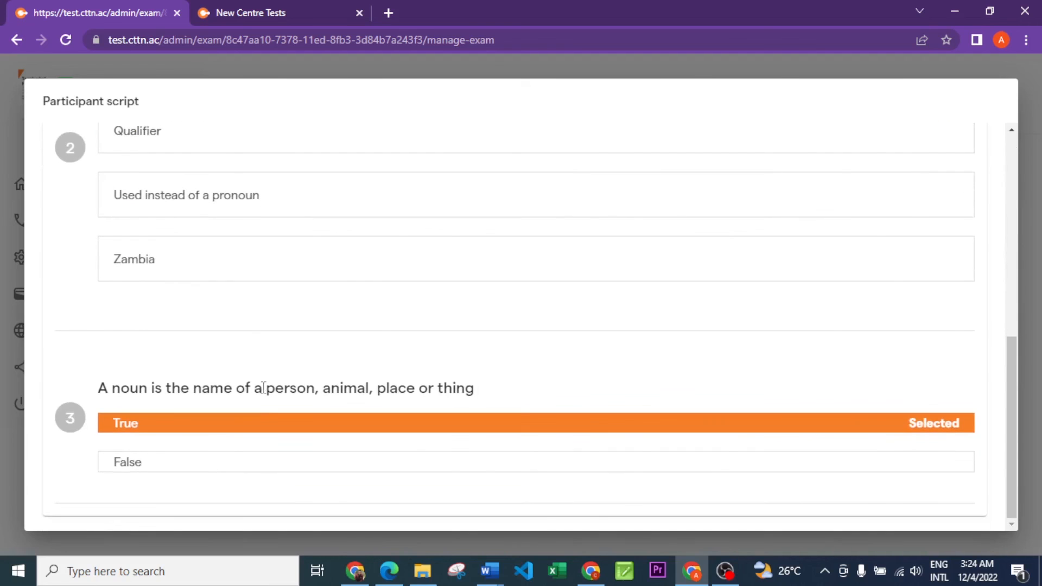
{"action": "scroll", "coordinate": [475, 439], "scroll_direction": "up", "scroll_amount": 3}
{"action": "scroll", "coordinate": [475, 440], "scroll_direction": "up", "scroll_amount": 5}
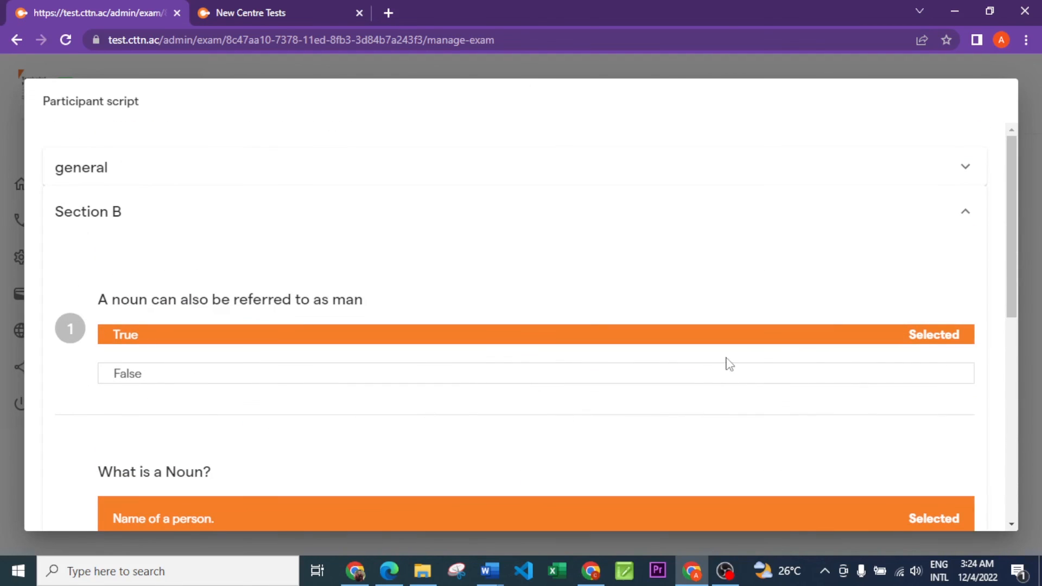
{"action": "scroll", "coordinate": [893, 344], "scroll_direction": "down", "scroll_amount": 8}
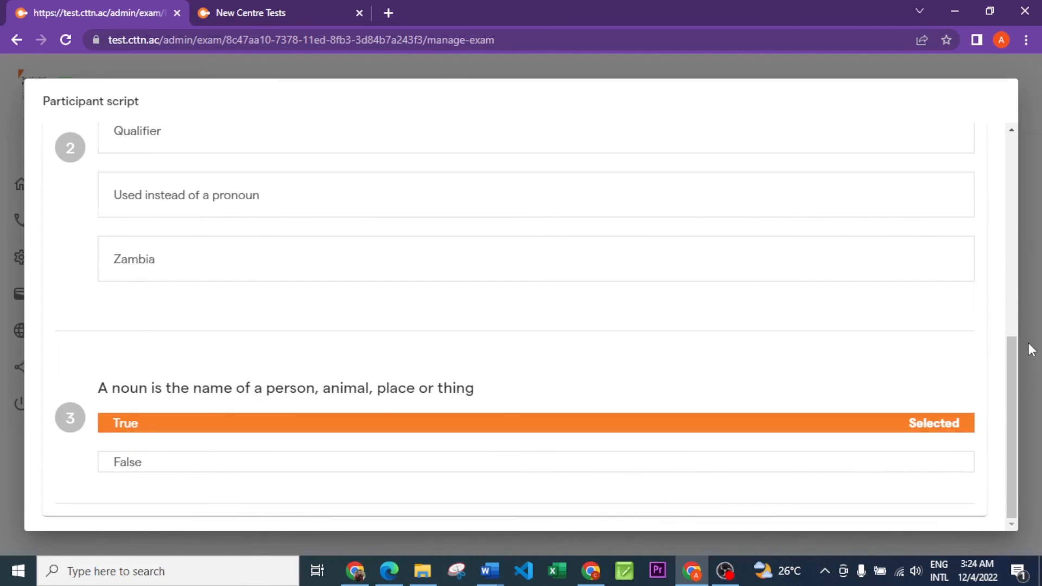
{"action": "left_click", "coordinate": [1030, 233]}
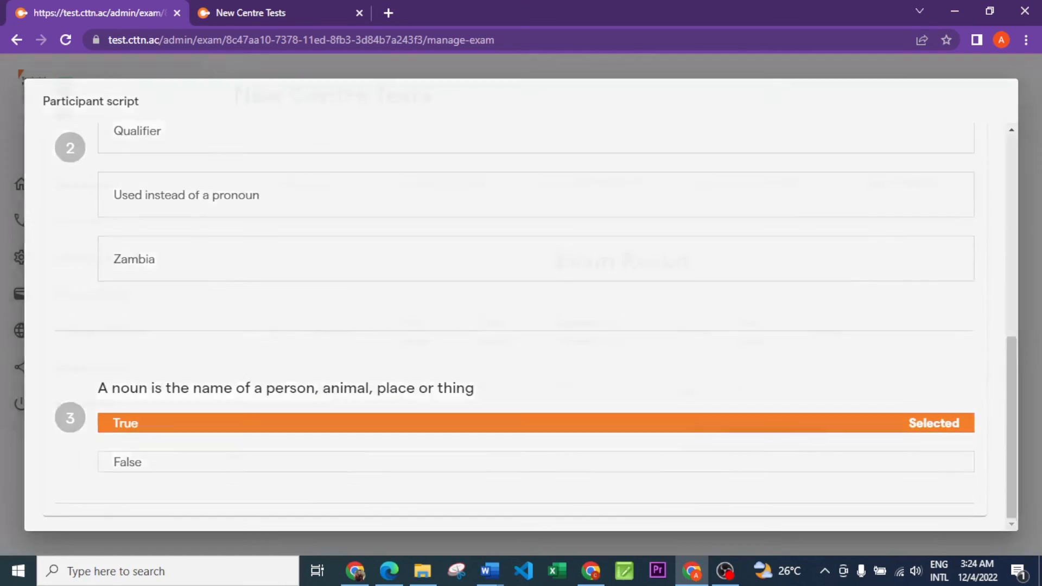
{"action": "left_click", "coordinate": [597, 475]}
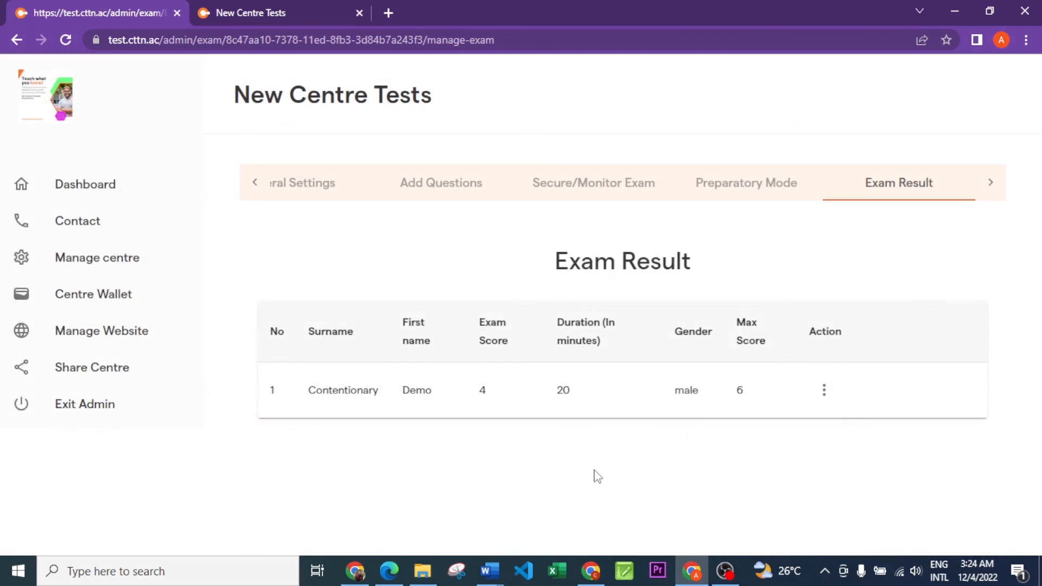